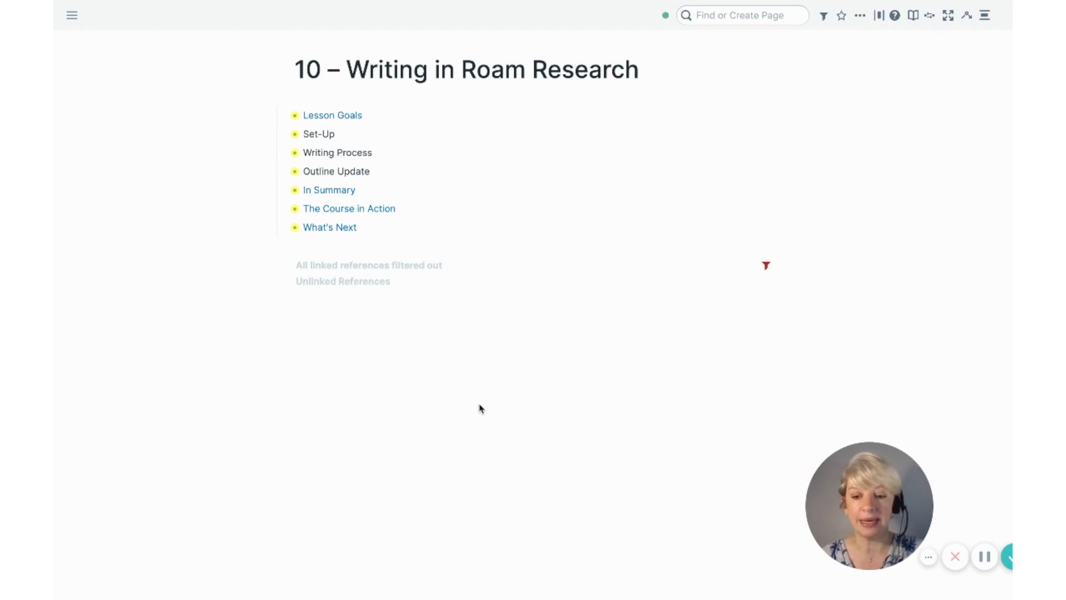
# - Expand the Lesson Goals, Set-Up and Writing Process sections of the lesson outline, keeping the nested Write block collapsed
pyautogui.click(284, 116)
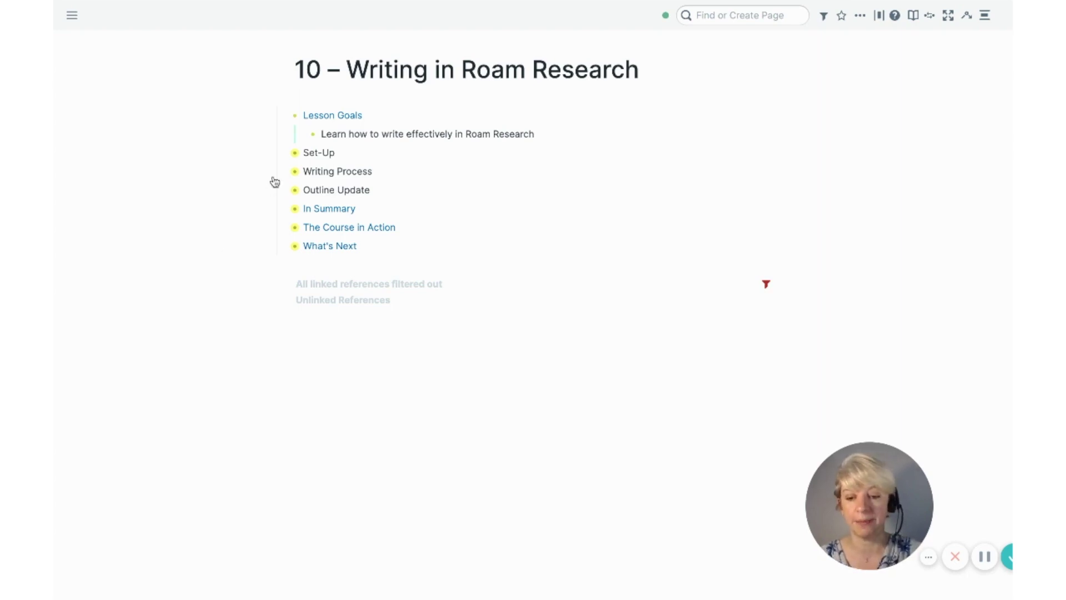
pyautogui.click(285, 155)
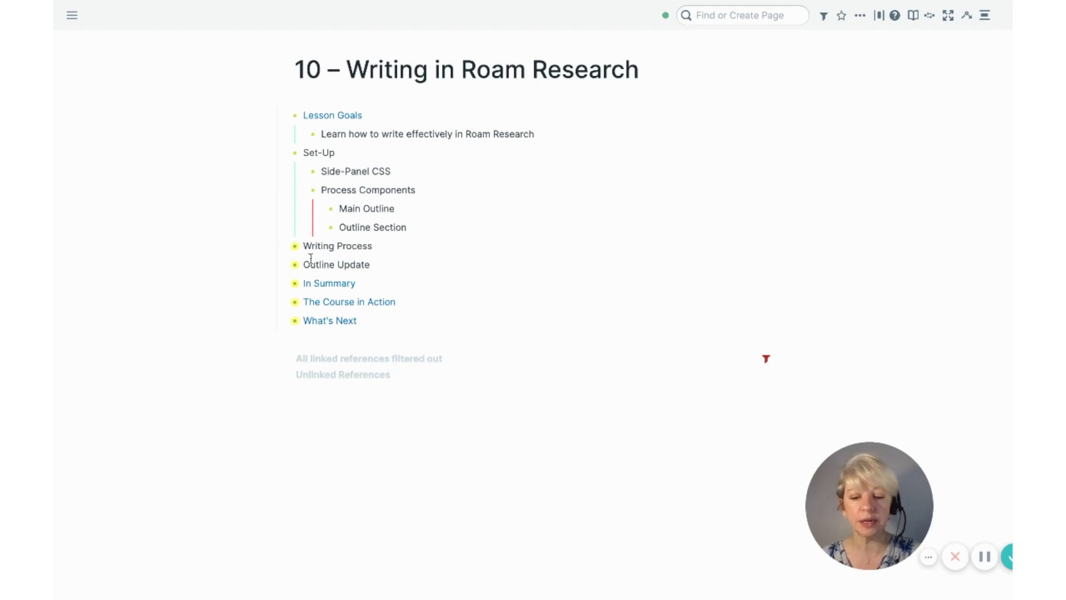
pyautogui.click(284, 246)
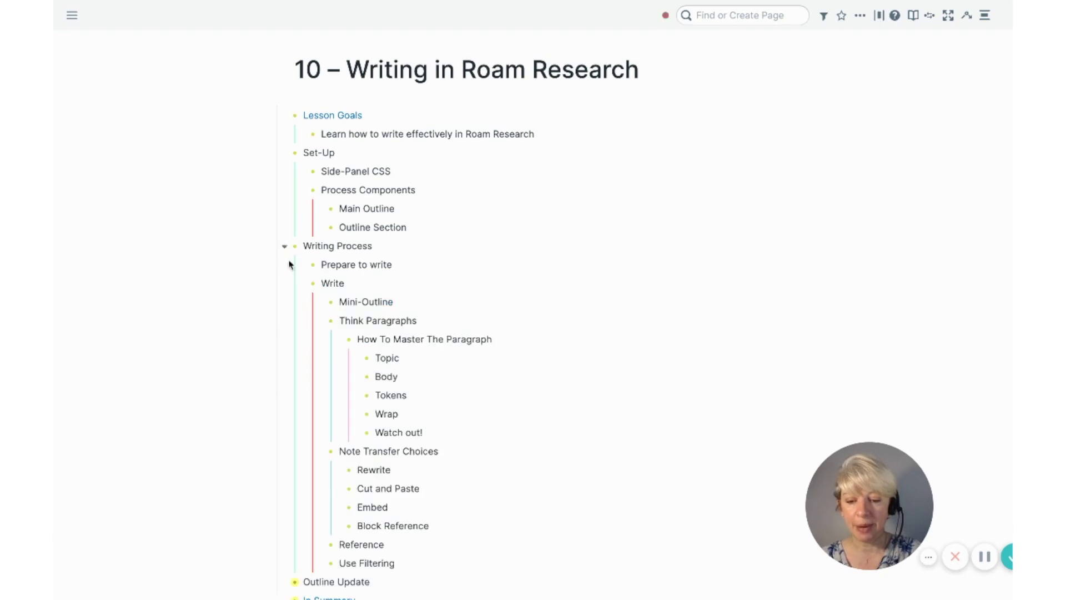
pyautogui.click(295, 314)
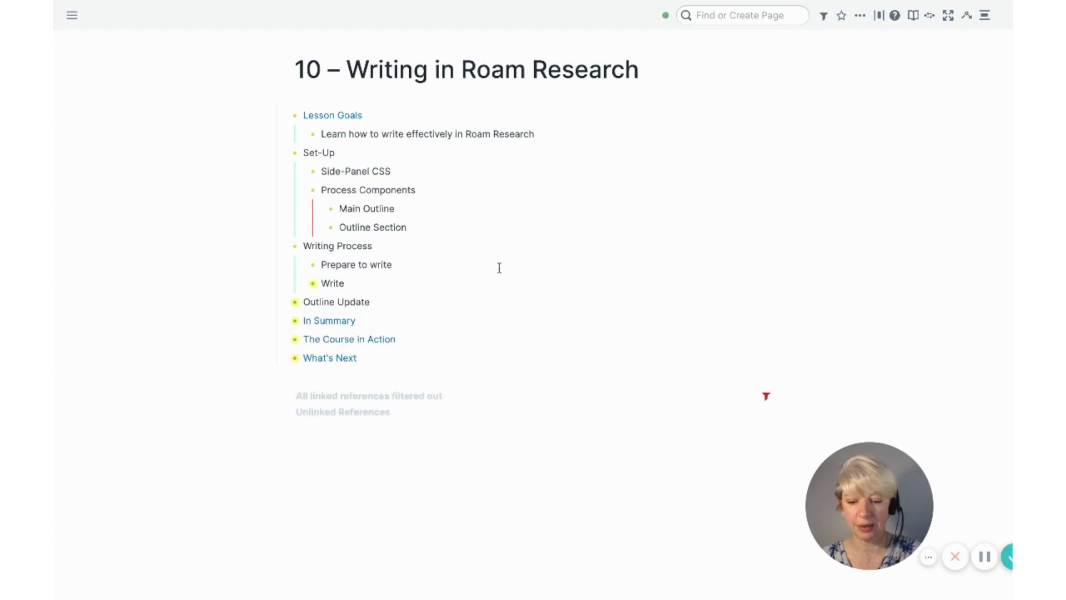
# - Search for "thes" and open the SAMPLE THESIS page
pyautogui.click(711, 20)
pyautogui.write('thess')
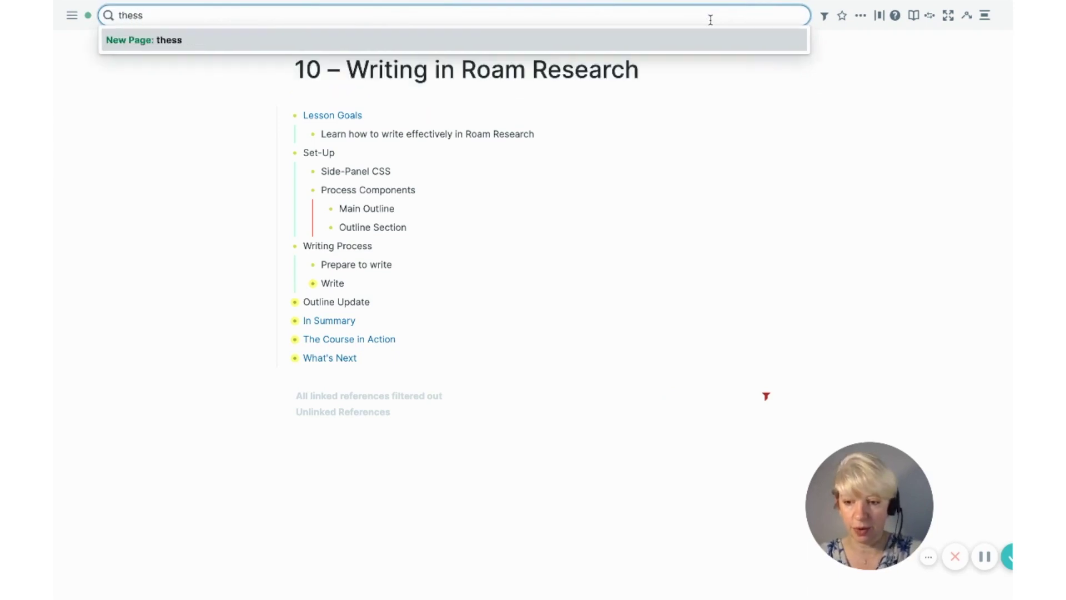
pyautogui.press('BackSpace')
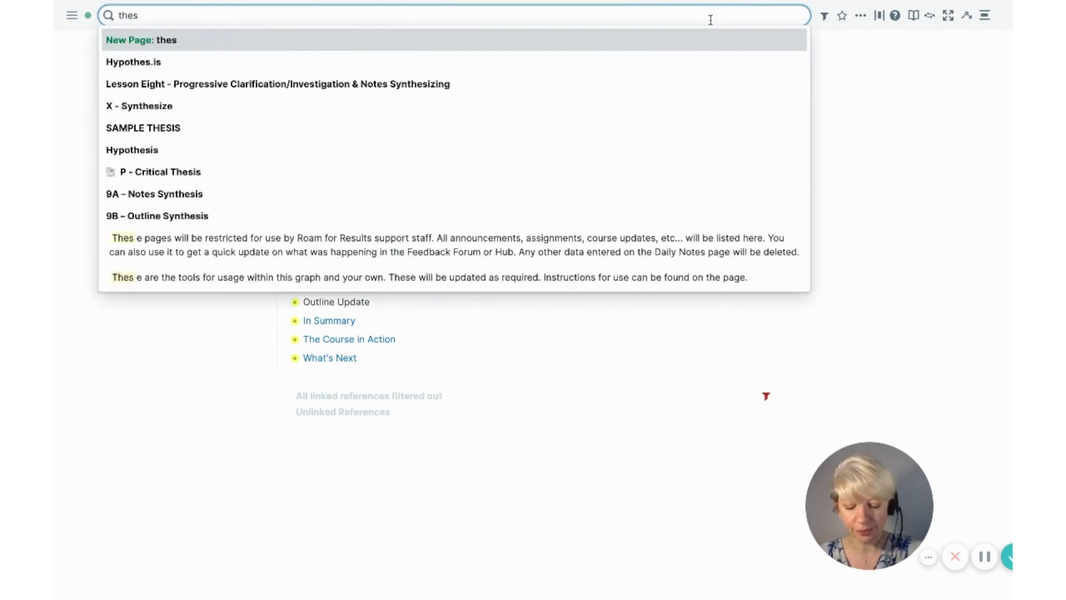
pyautogui.click(160, 136)
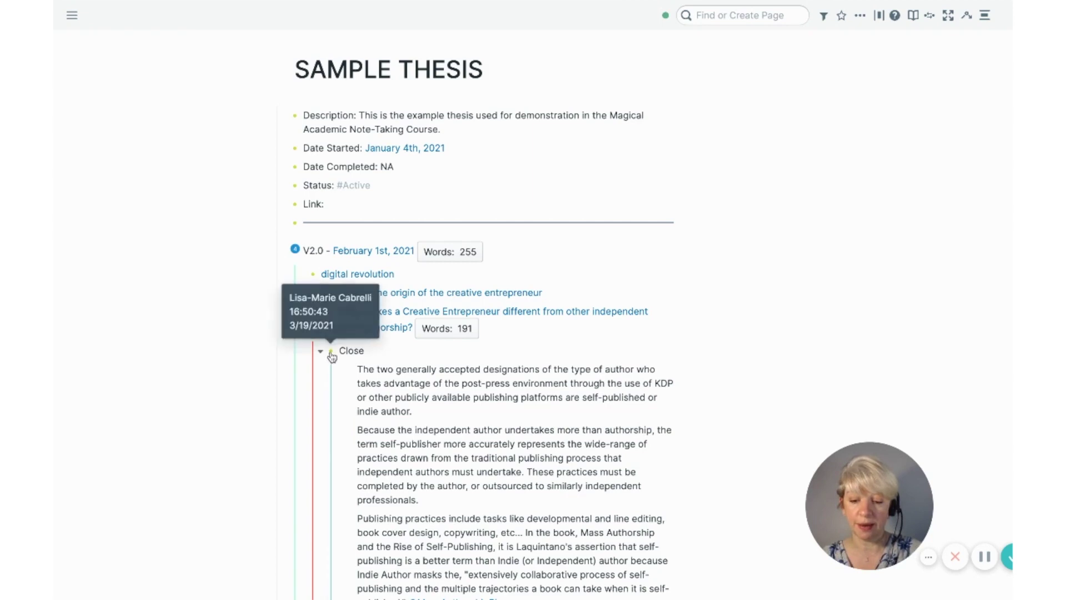
# - Collapse the Close block and view outline version 1, then version 2, of the thesis
pyautogui.click(321, 351)
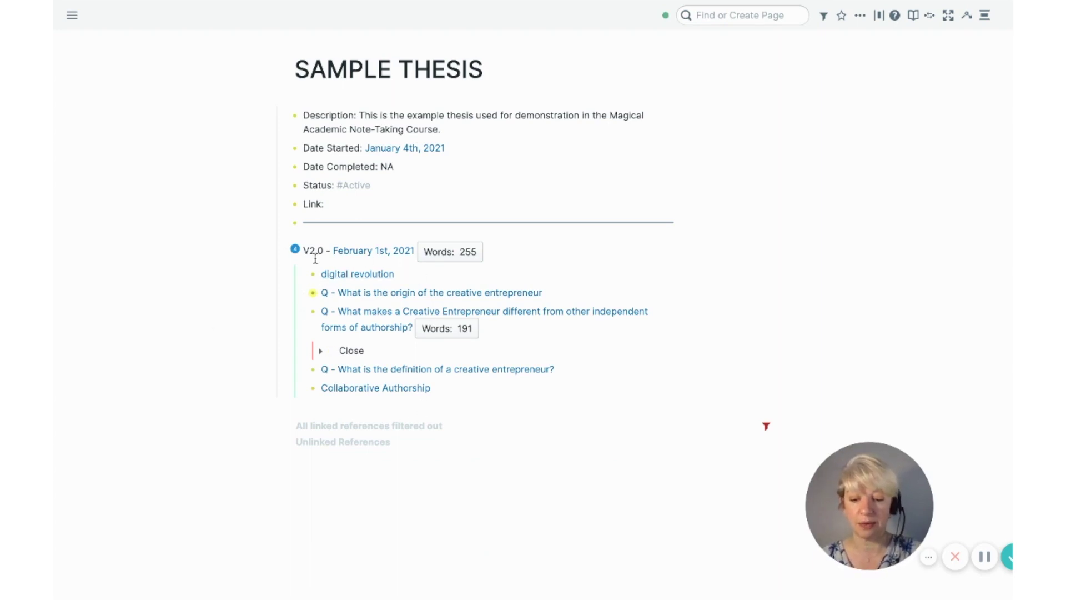
pyautogui.click(295, 249)
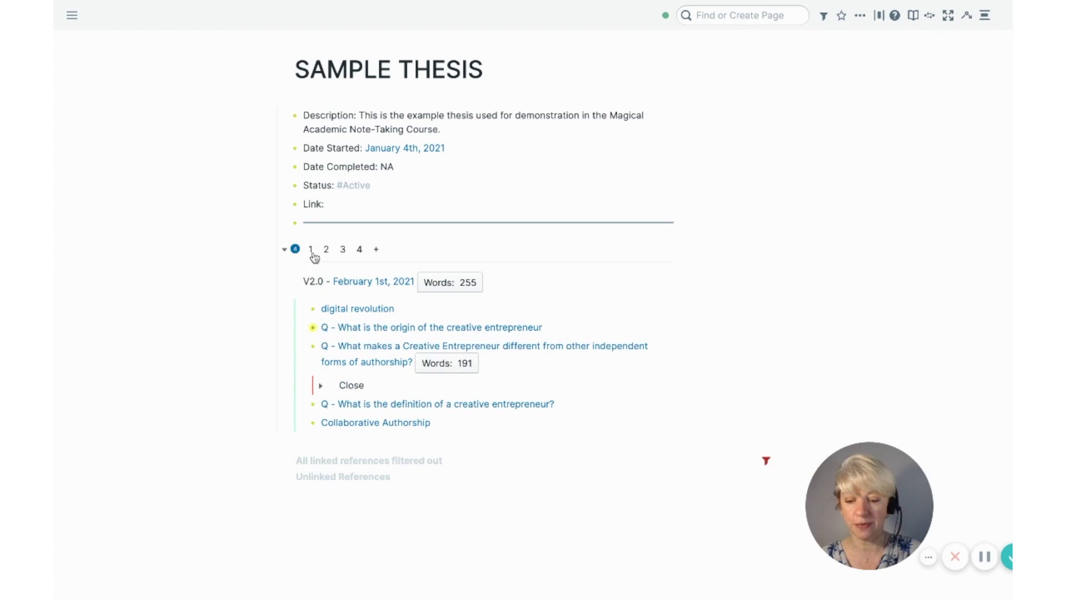
pyautogui.click(311, 251)
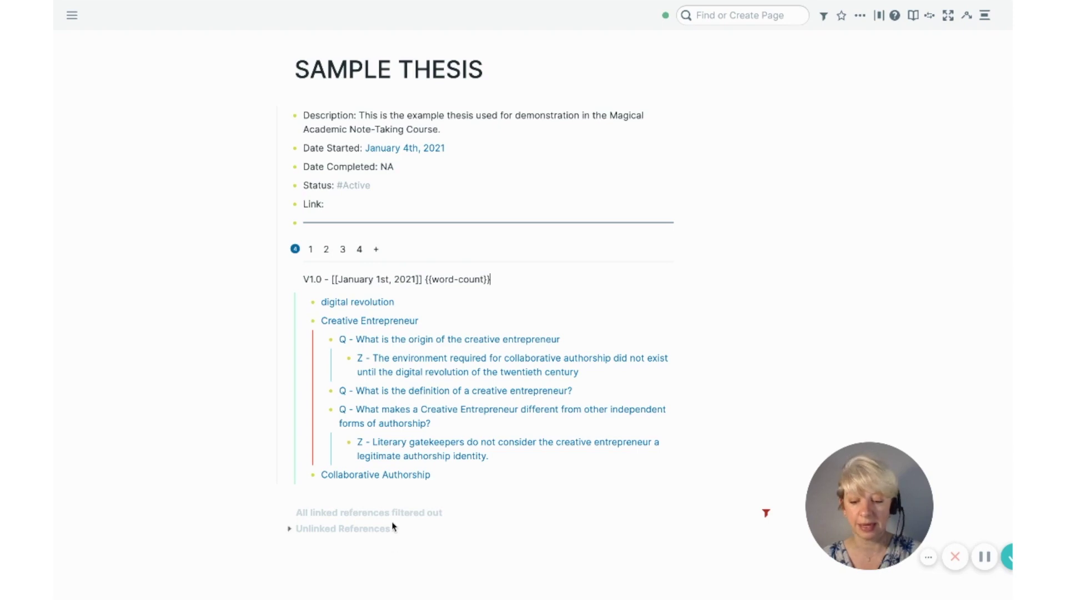
pyautogui.click(326, 253)
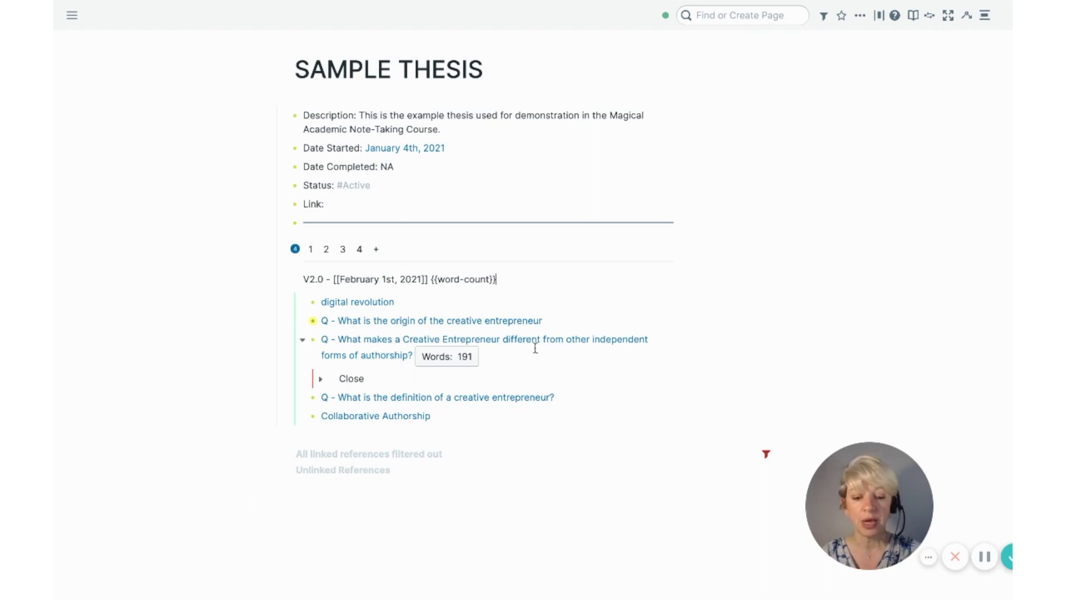
# - Focus on the V2.0 block "Q - What makes a Creative Entrepreneur different from other independent forms of authorship?" and open its linked page in the sidebar
pyautogui.click(514, 360)
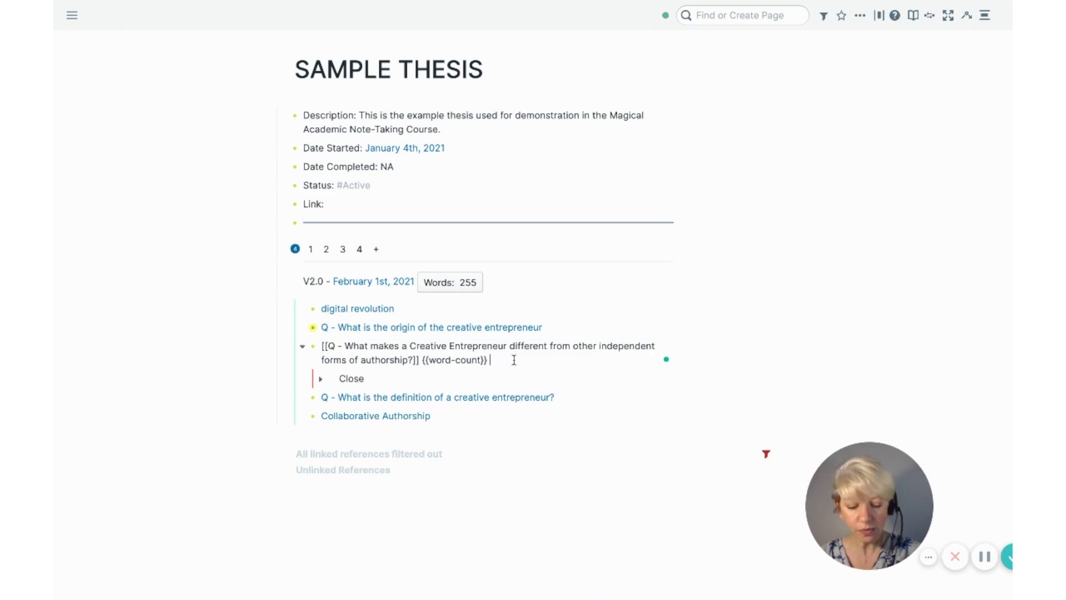
pyautogui.hotkey('ctrl', '.')
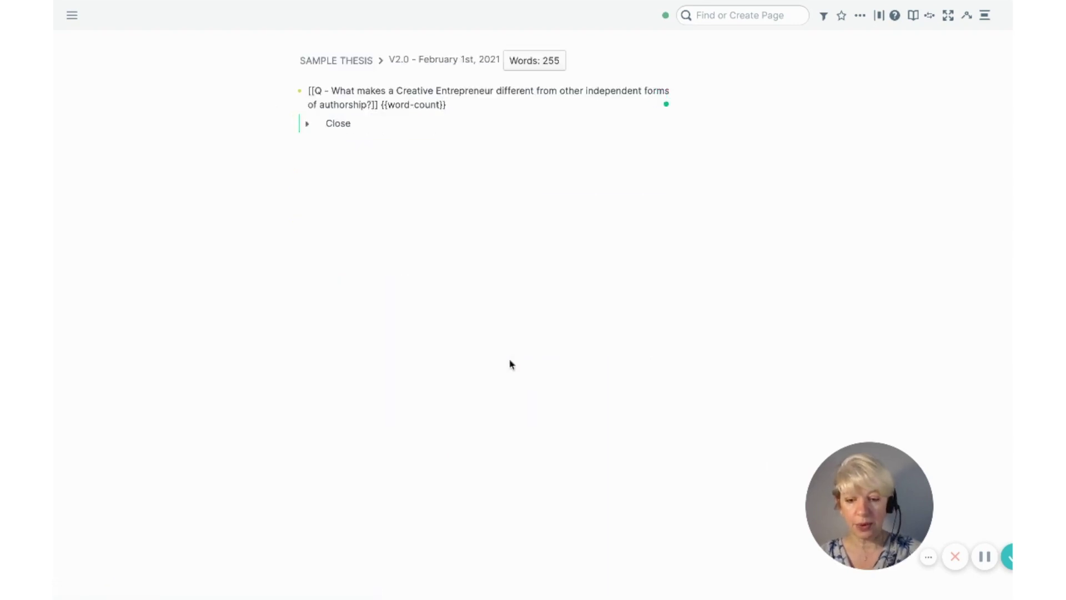
pyautogui.click(222, 213)
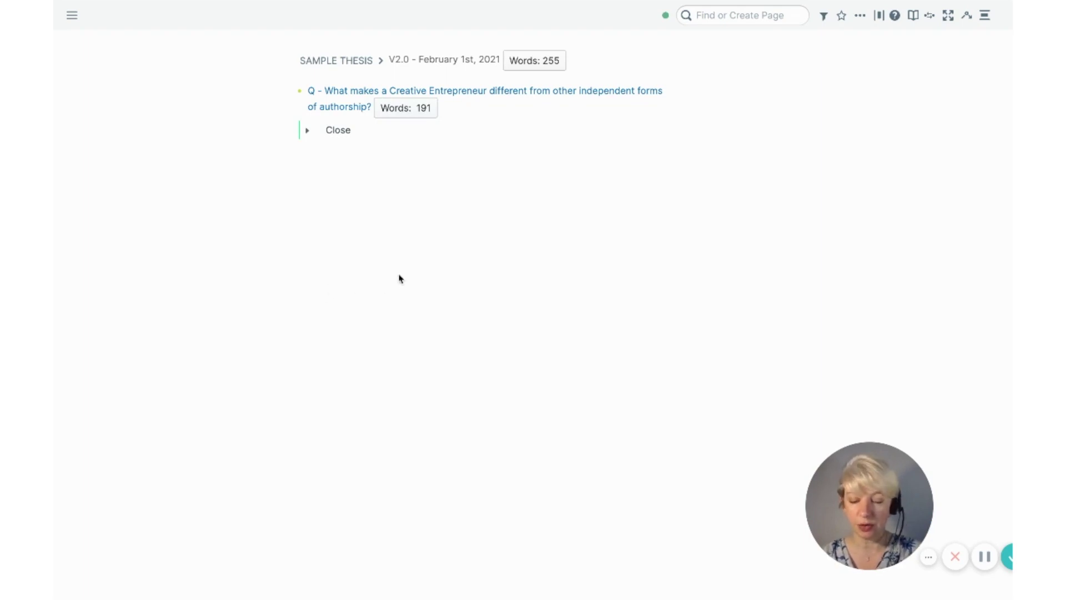
pyautogui.keyDown('shift'); pyautogui.click(340, 108); pyautogui.keyUp('shift')
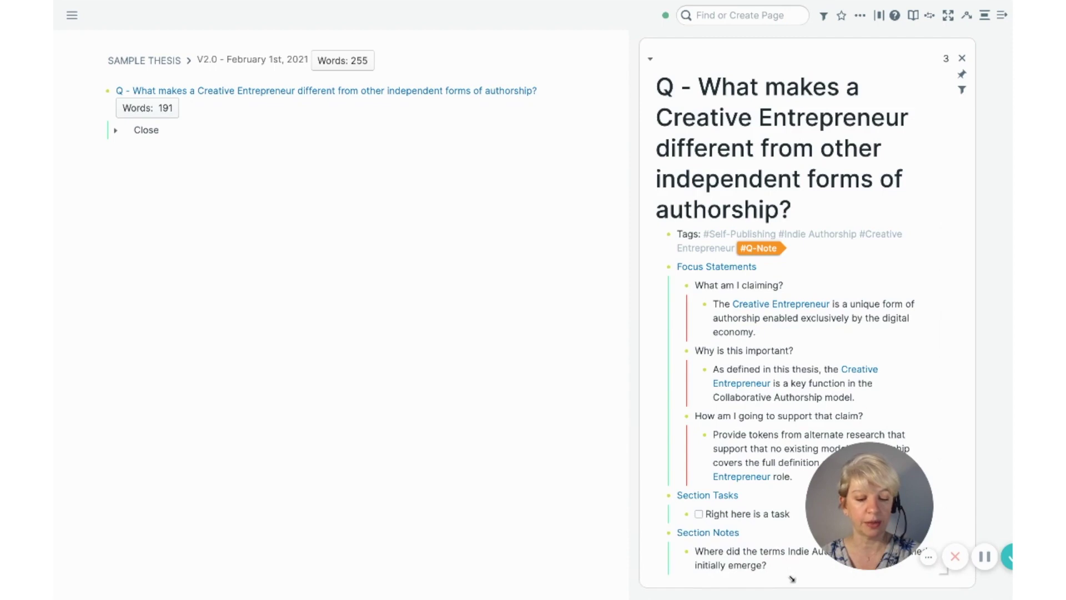
# - Examine the sidebar question page's tags, focus statements, section tasks, section notes and Most Valuable Content
pyautogui.scroll(-3, 742, 412)
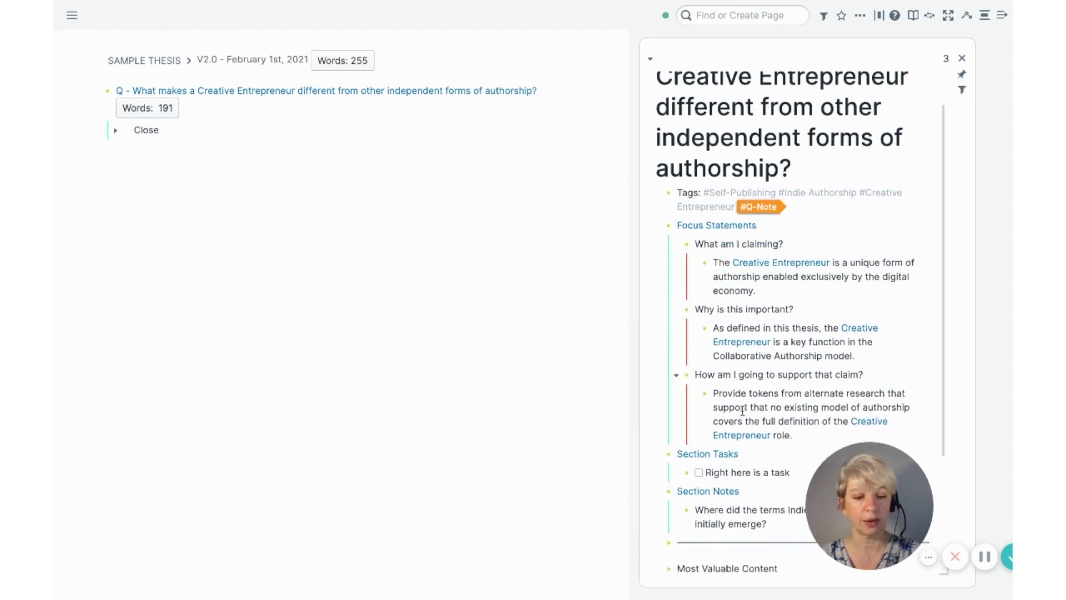
pyautogui.scroll(-2, 742, 411)
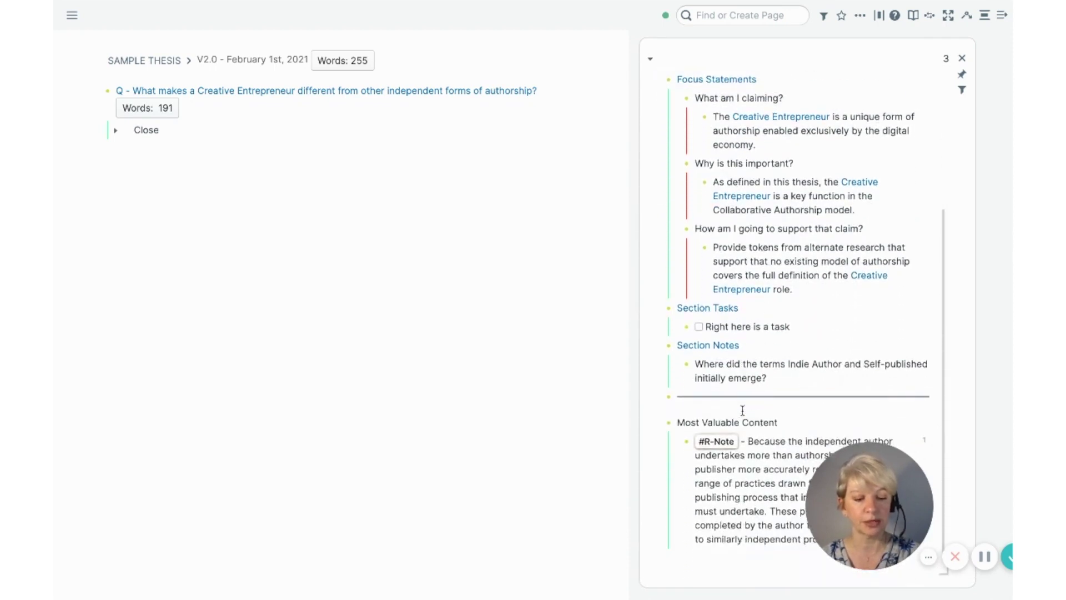
pyautogui.scroll(2, 750, 266)
pyautogui.scroll(2, 750, 265)
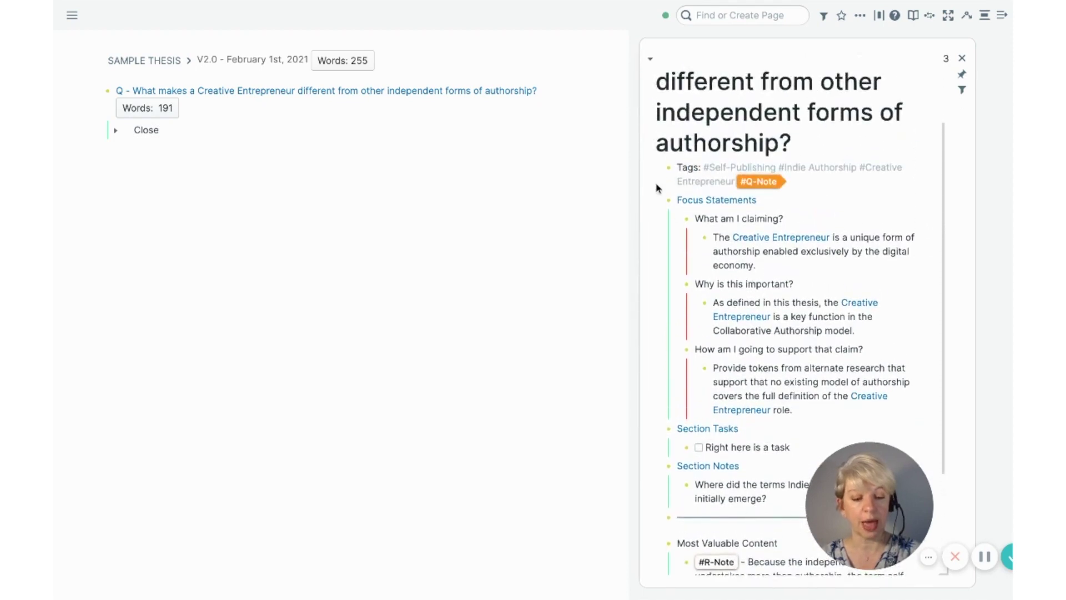
pyautogui.scroll(-1, 757, 410)
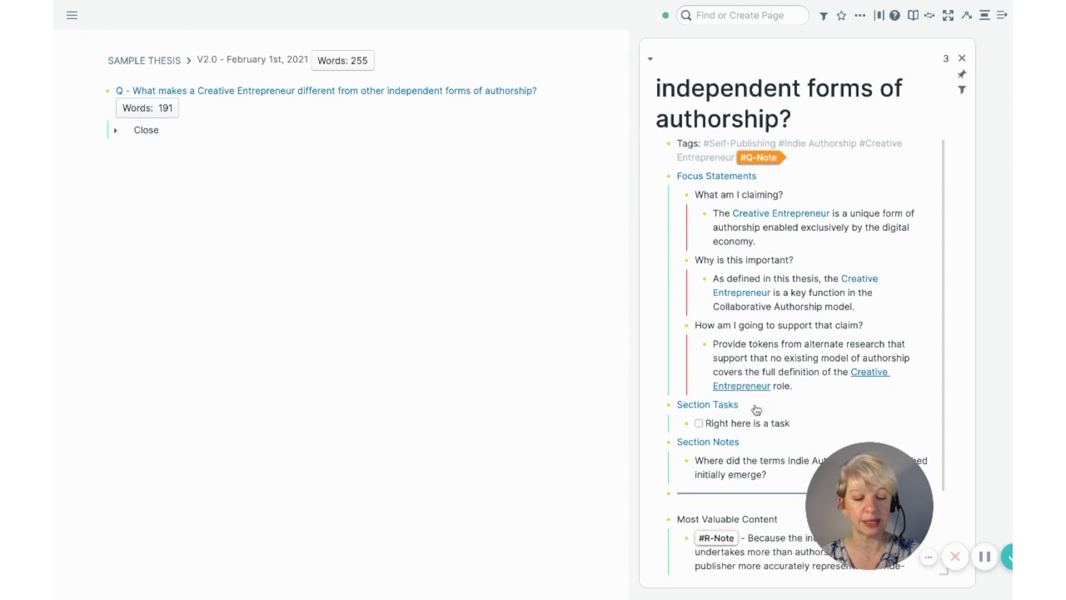
pyautogui.scroll(-3, 757, 410)
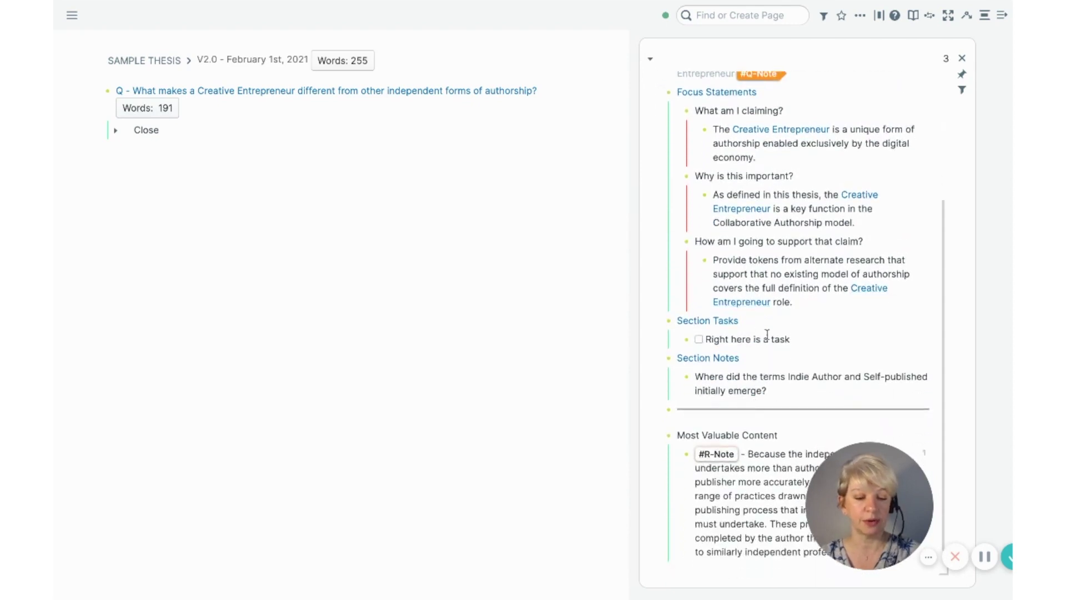
pyautogui.scroll(-1, 767, 334)
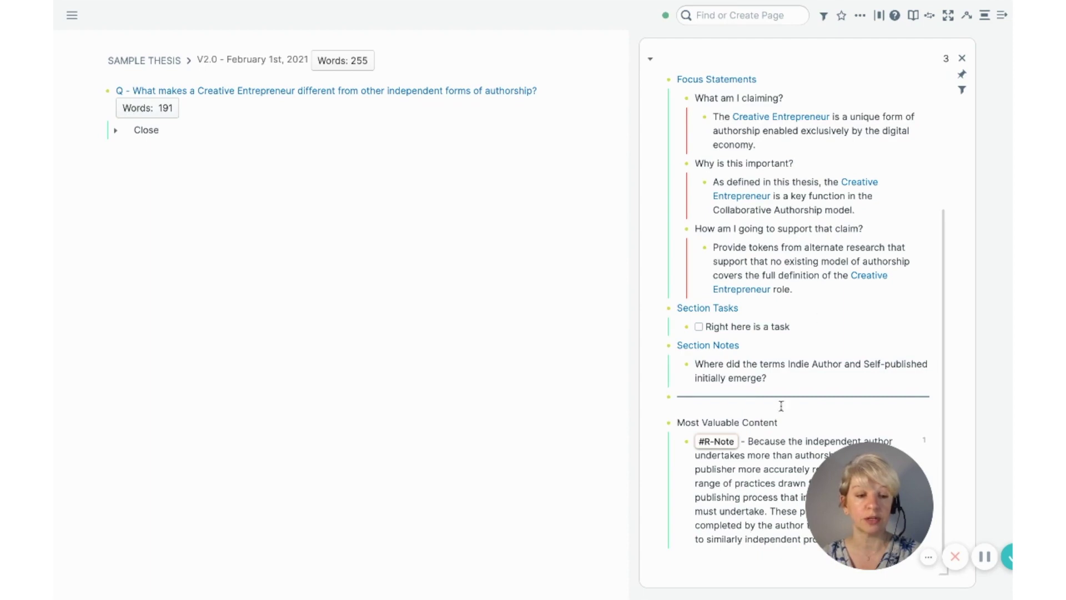
# - View the linked references of the question page in the sidebar and return to the page's content
pyautogui.click(944, 61)
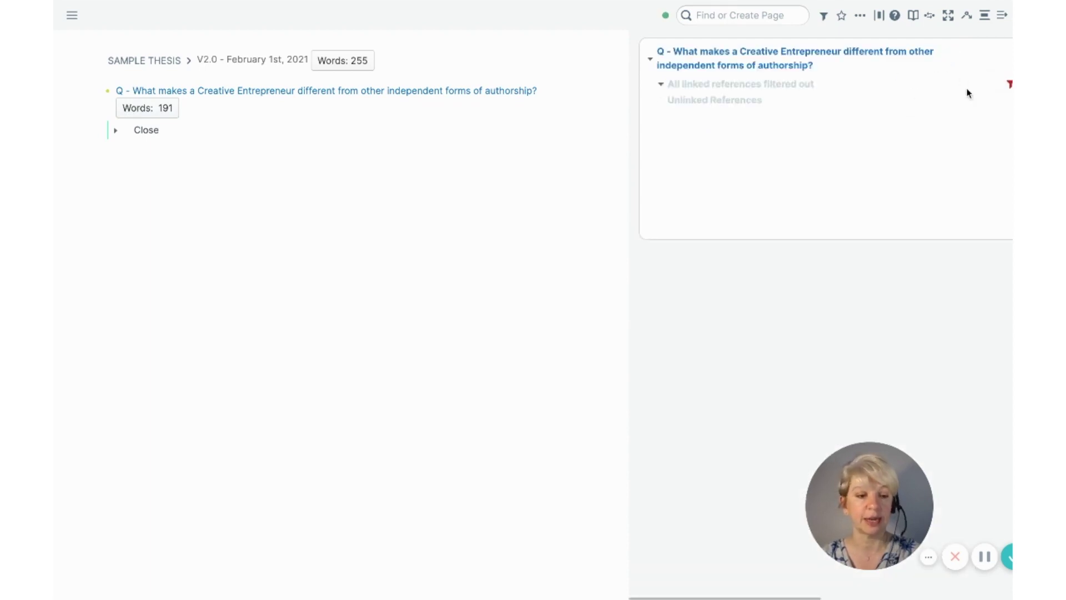
pyautogui.hscroll(4, 929, 110)
pyautogui.hscroll(-7, 871, 127)
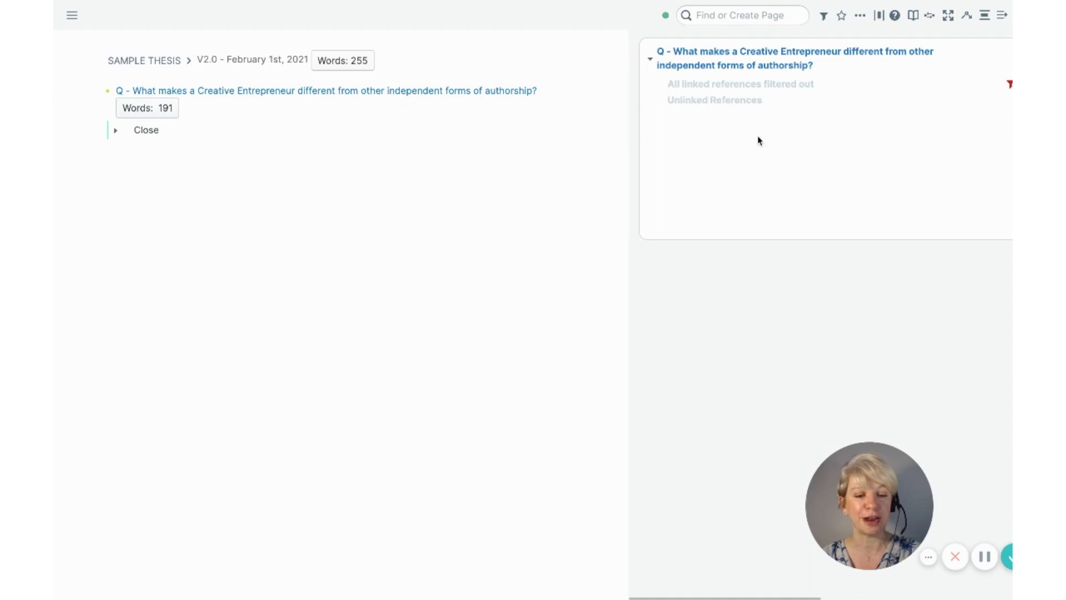
pyautogui.hscroll(4, 757, 139)
pyautogui.click(764, 59)
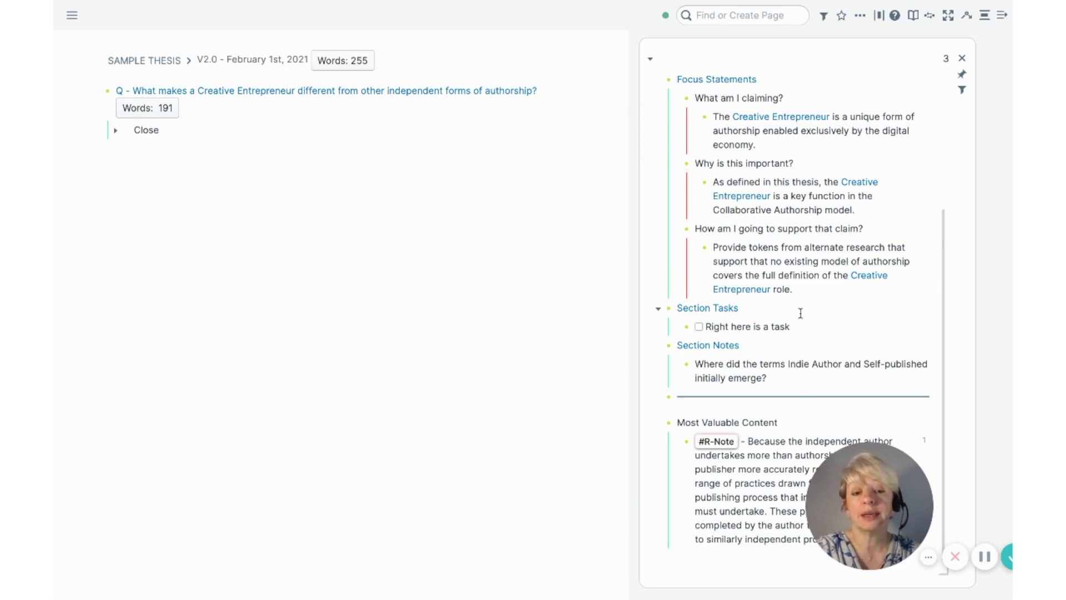
# - Review the question page from its title through the claim, importance and support statements to the section tasks and notes
pyautogui.scroll(3, 813, 254)
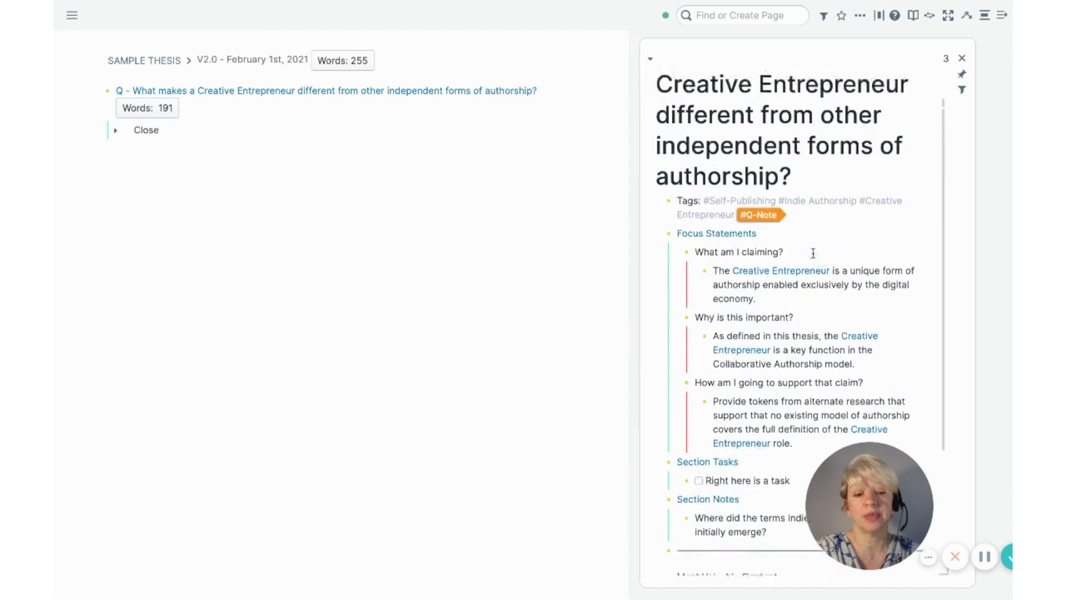
pyautogui.scroll(1, 813, 253)
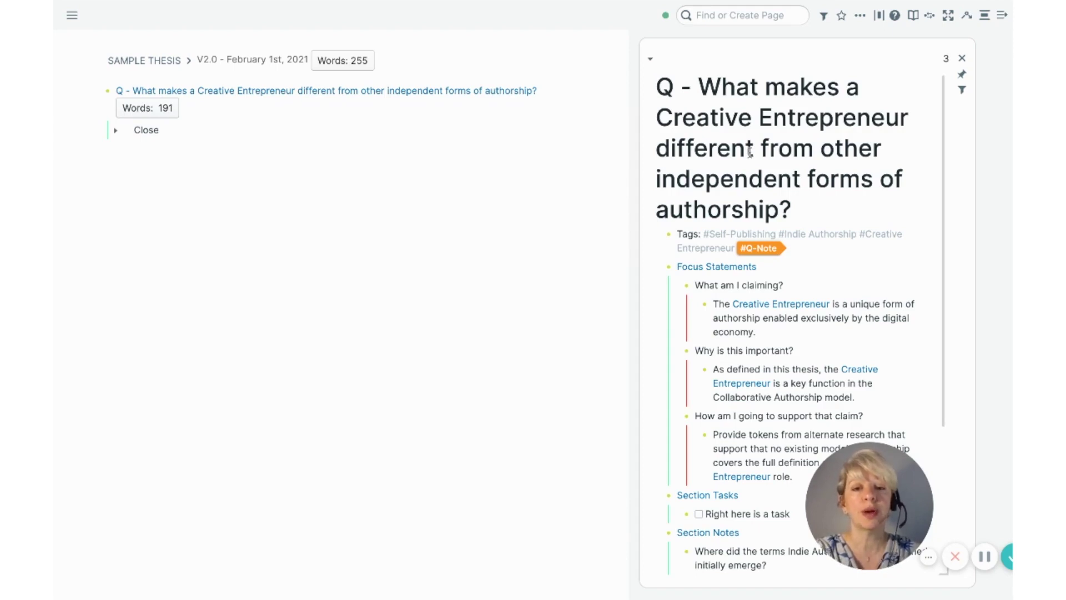
pyautogui.scroll(-3, 765, 317)
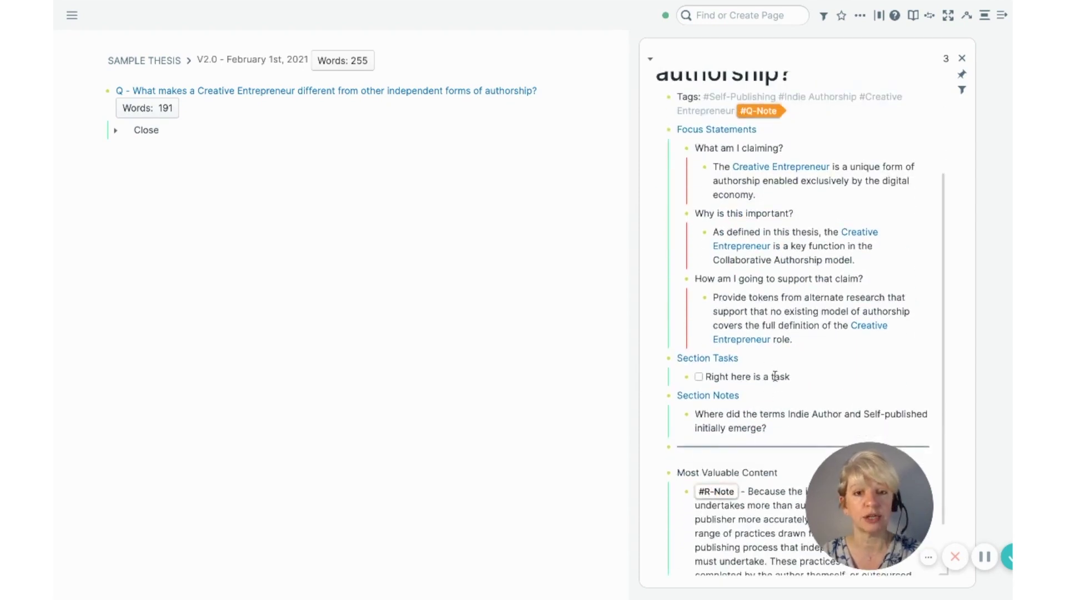
pyautogui.scroll(1, 774, 373)
pyautogui.scroll(1, 775, 376)
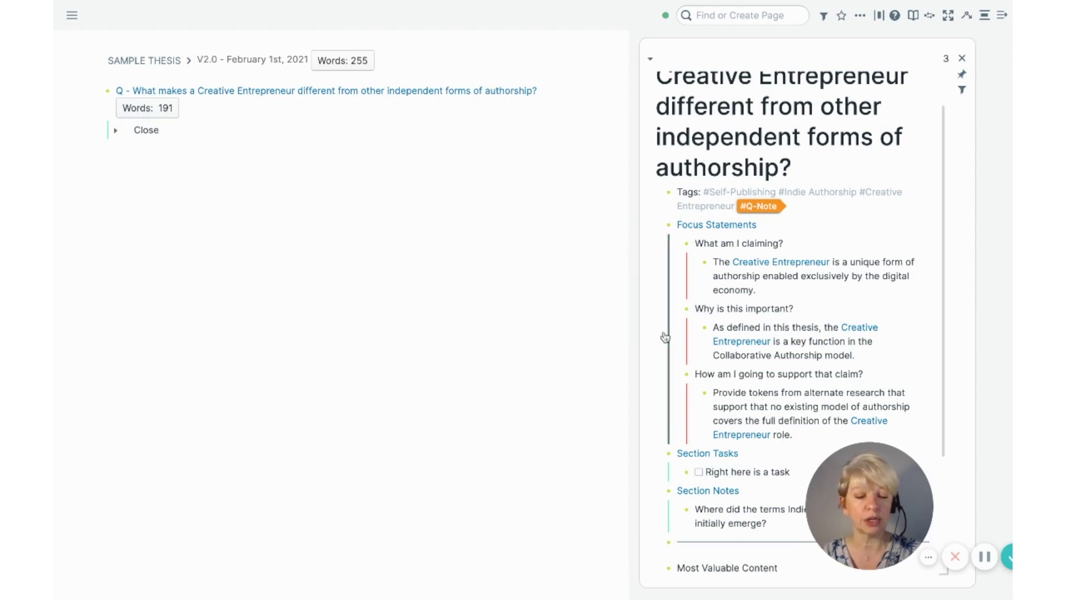
pyautogui.scroll(-1, 665, 337)
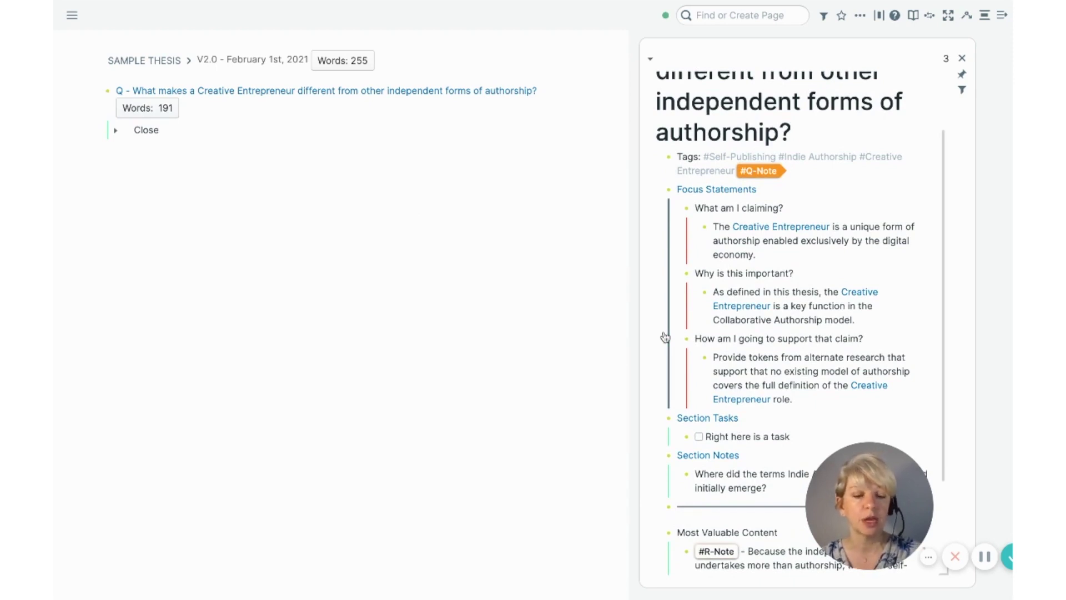
pyautogui.scroll(-1, 666, 337)
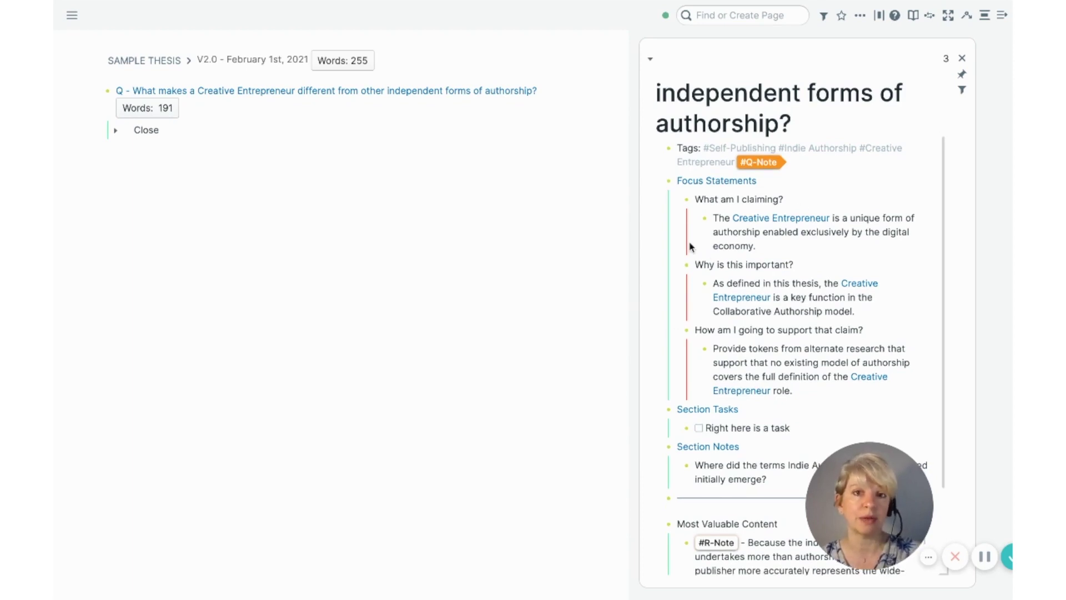
pyautogui.scroll(-2, 675, 362)
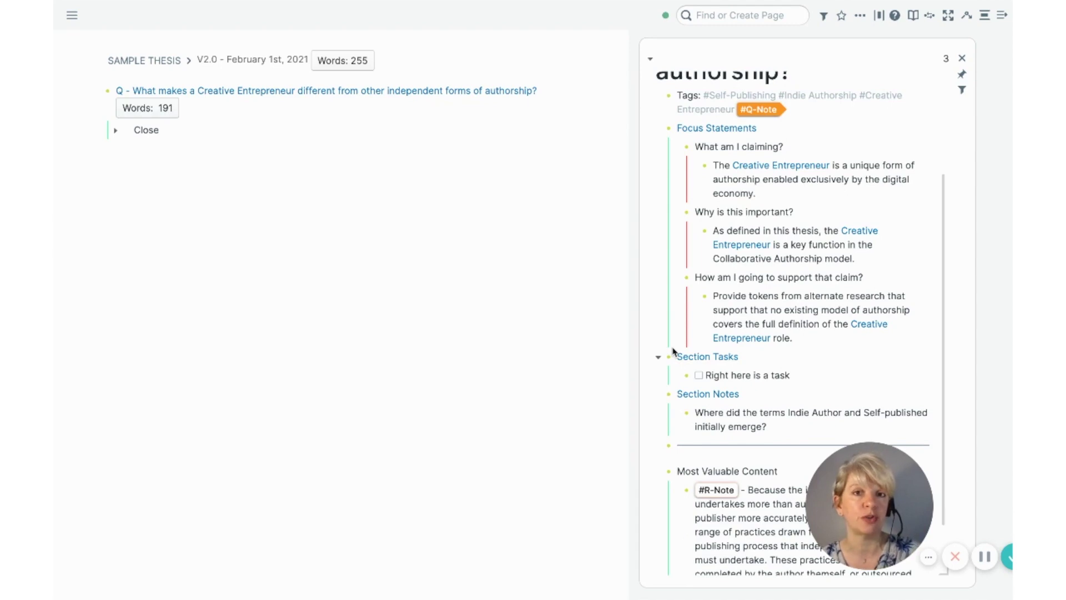
pyautogui.scroll(-1, 664, 385)
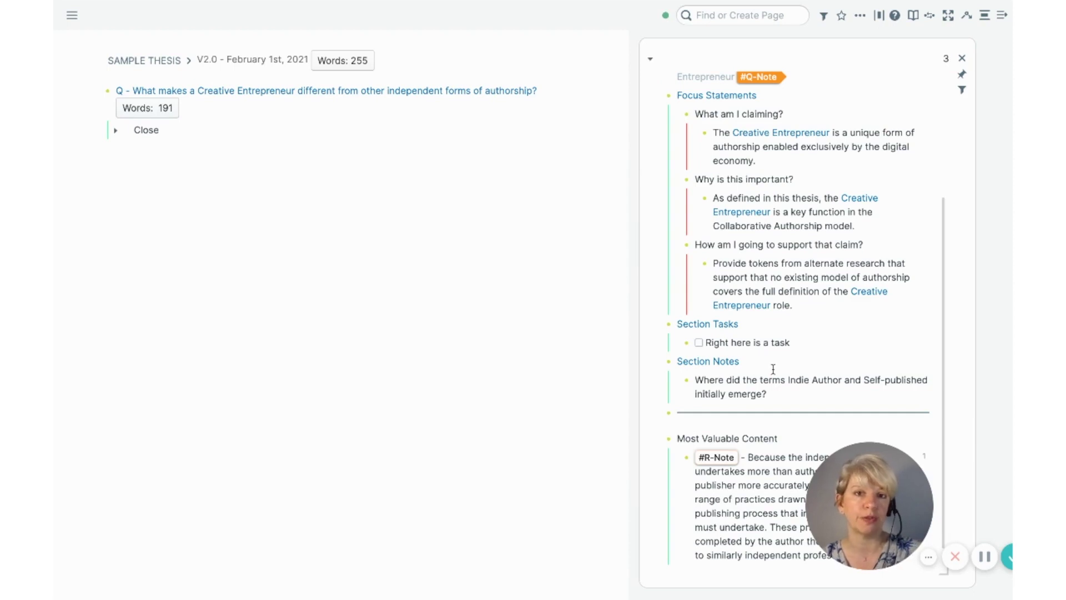
pyautogui.scroll(-1, 773, 368)
pyautogui.scroll(2, 773, 368)
pyautogui.scroll(-1, 773, 369)
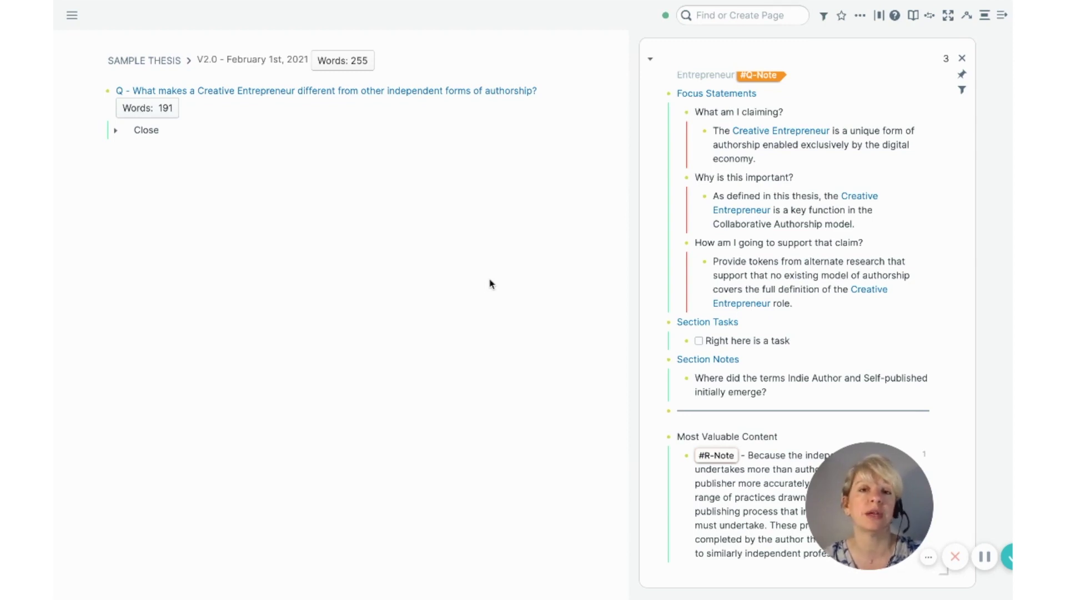
pyautogui.click(115, 131)
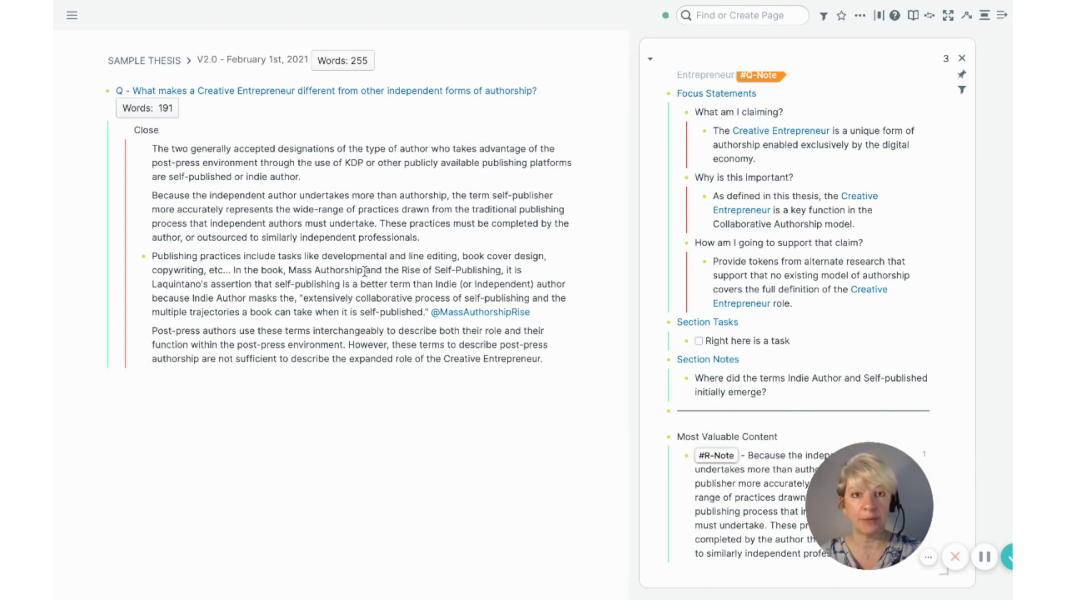
pyautogui.click(552, 315)
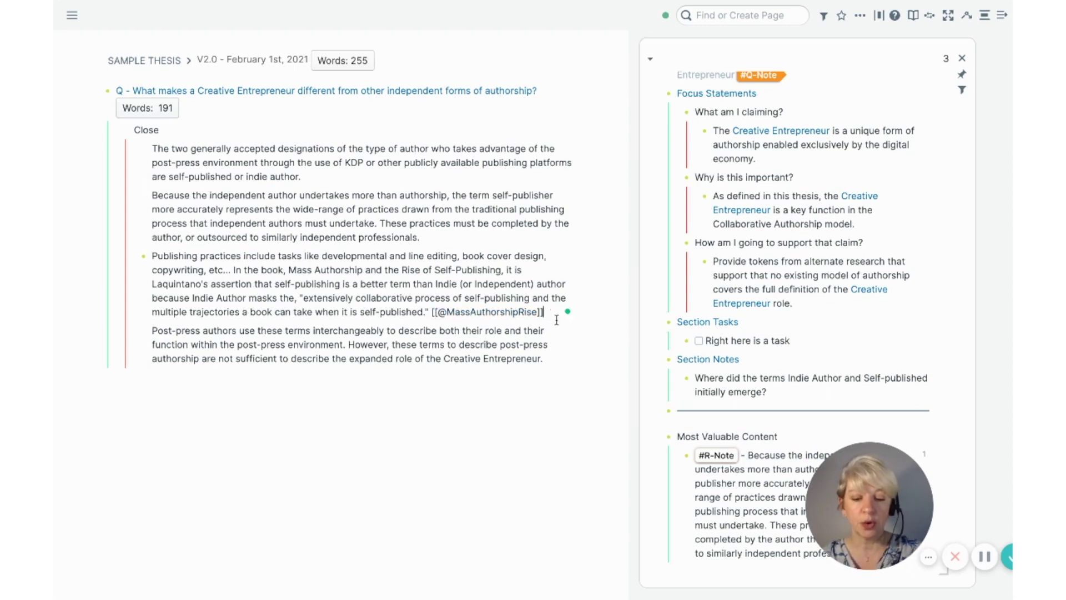
pyautogui.moveTo(525, 314); pyautogui.dragTo(432, 314)
pyautogui.hotkey('ctrl', 'c')
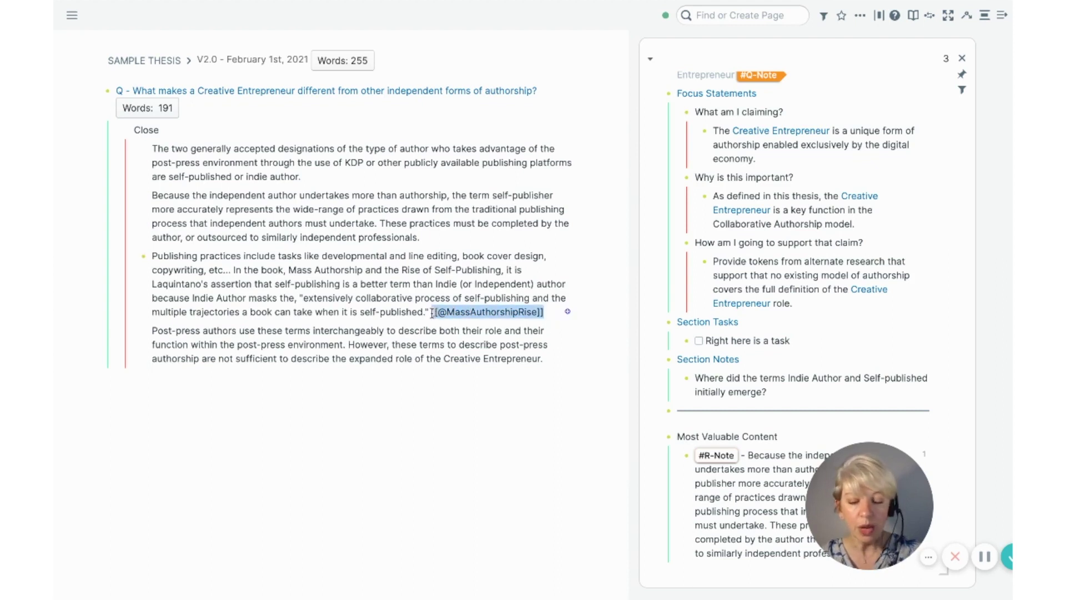
pyautogui.press('BackSpace')
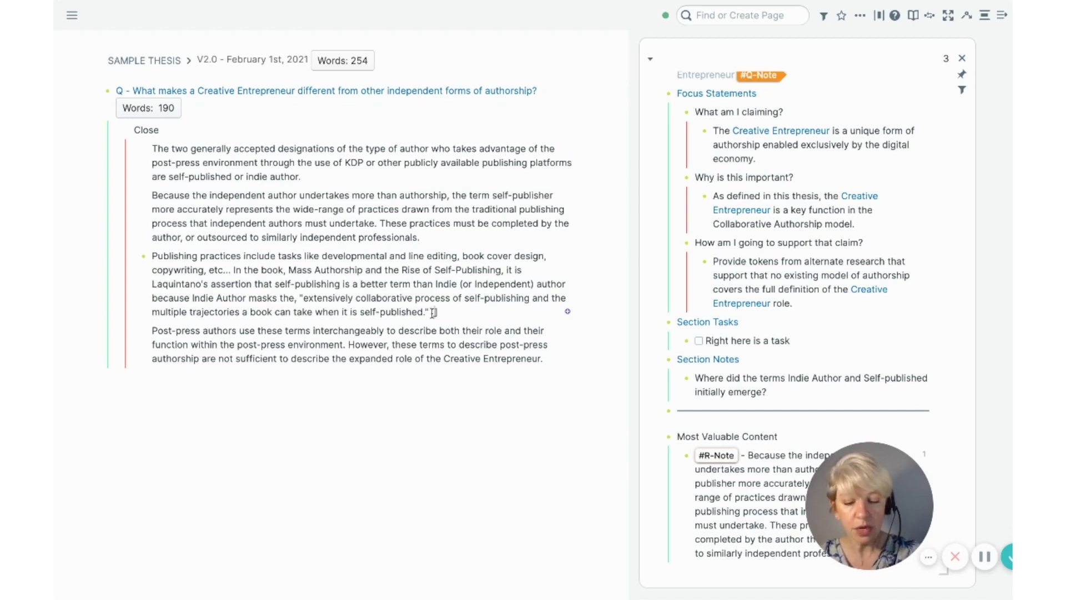
# - Bring up the @ page reference suggestions at the end of the third paragraph and clear the started reference
pyautogui.write('[[@')
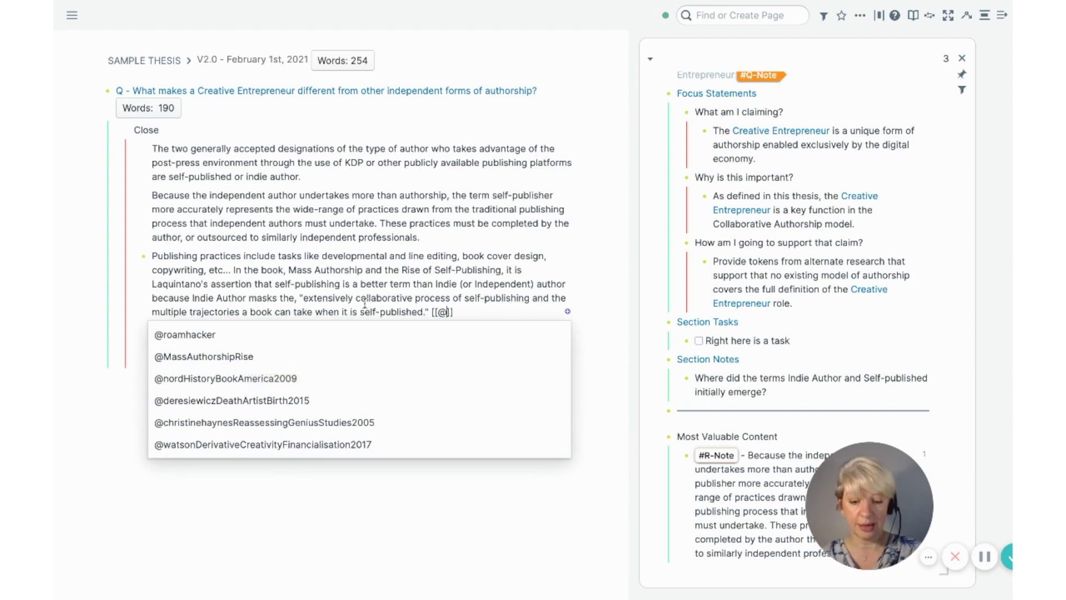
pyautogui.click(460, 311)
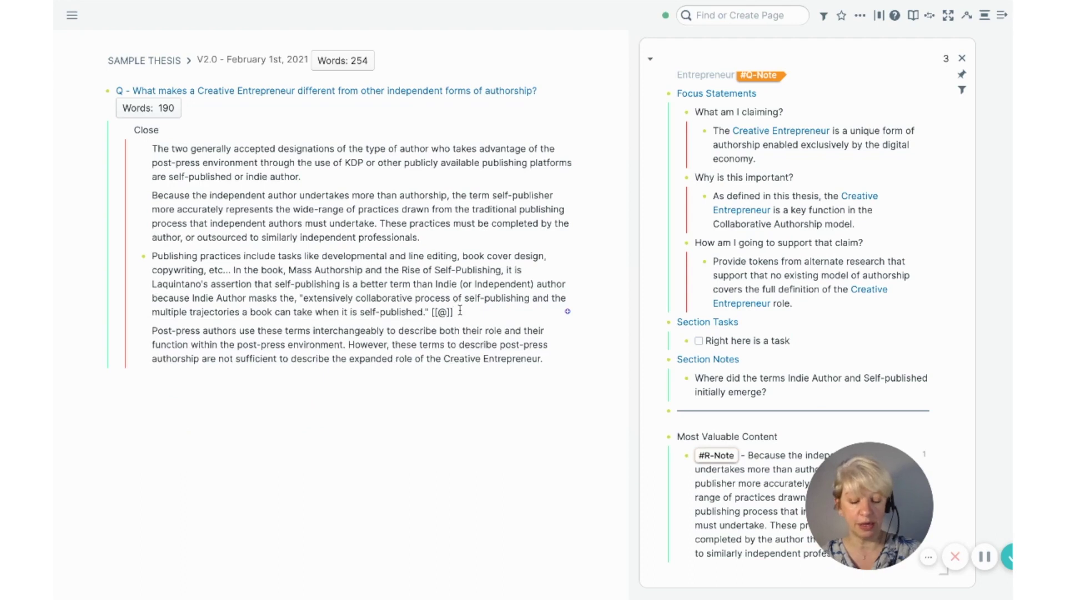
pyautogui.press('BackSpace')
pyautogui.press('BackSpace')
pyautogui.press('BackSpace')
pyautogui.press('BackSpace')
pyautogui.press('BackSpace')
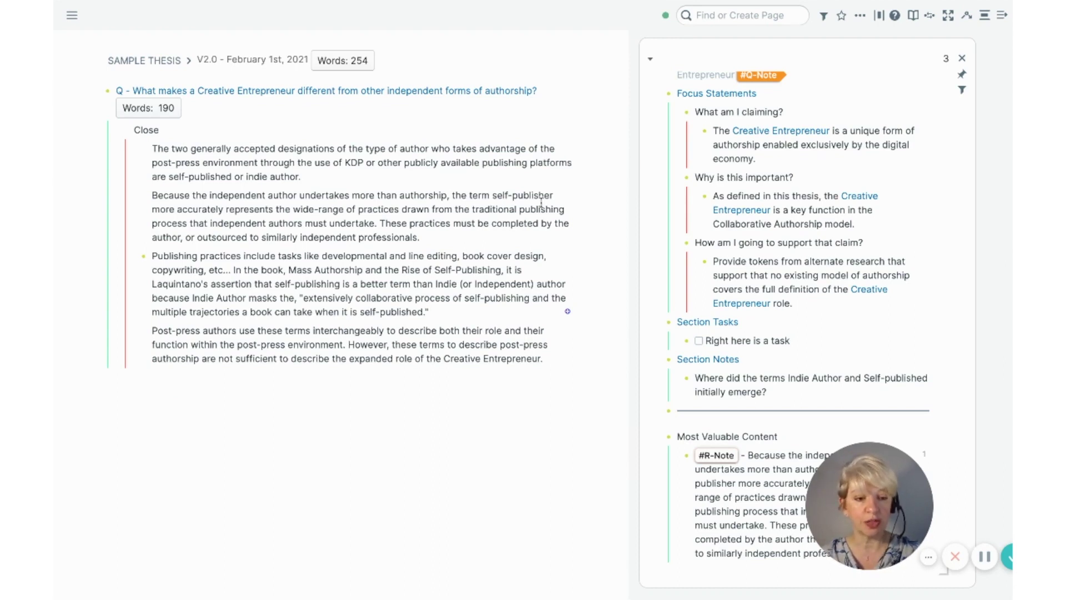
# - Search the Zotero dataset for "ma" and copy the citekey of Mass Authorship and the Rise of Self-Publishing
pyautogui.click(914, 16)
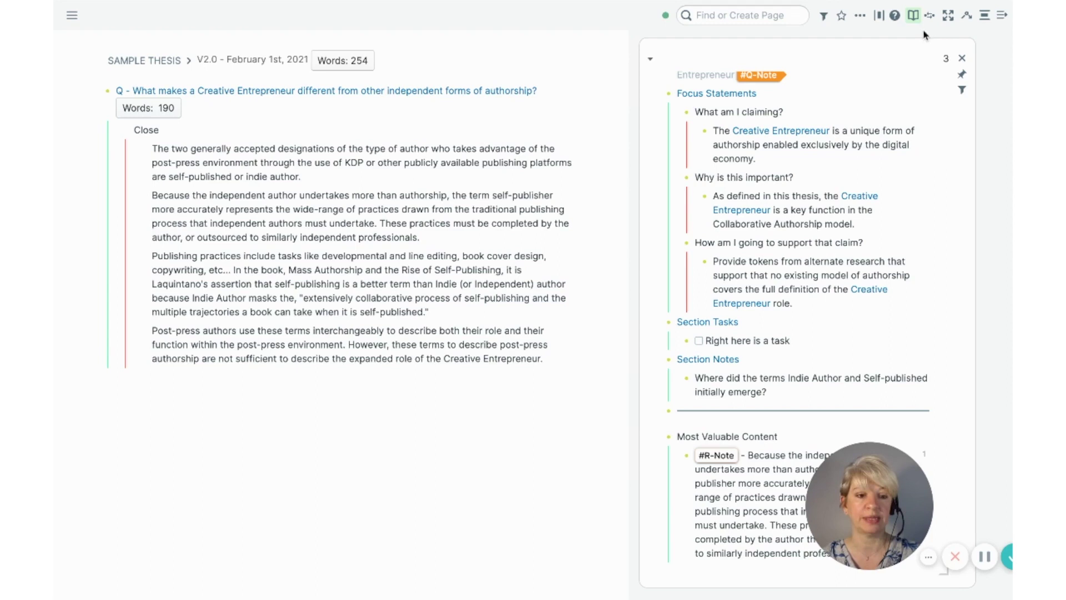
pyautogui.click(914, 18)
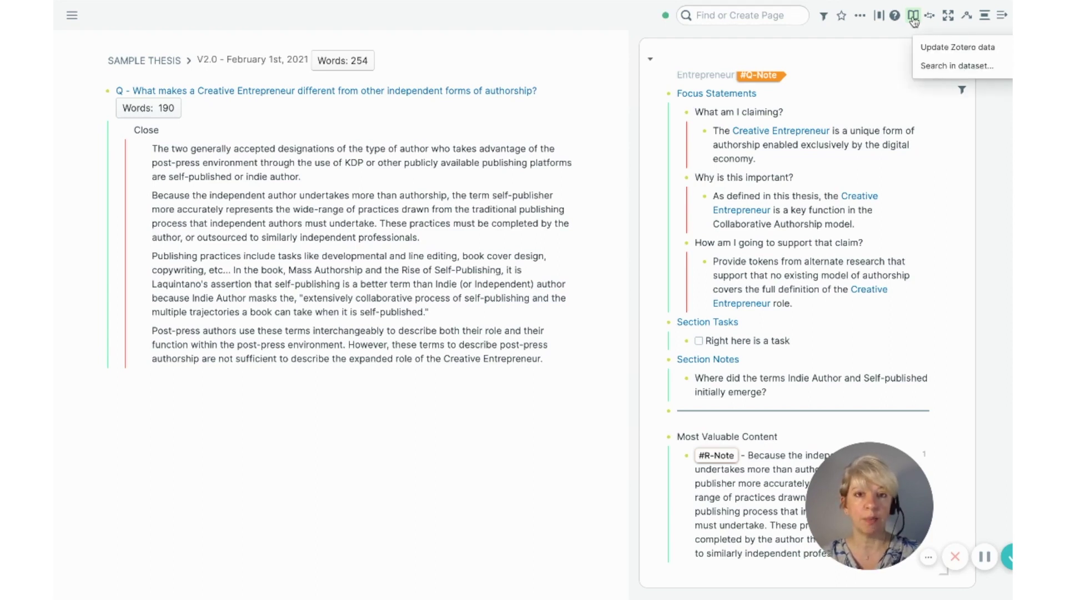
pyautogui.click(935, 67)
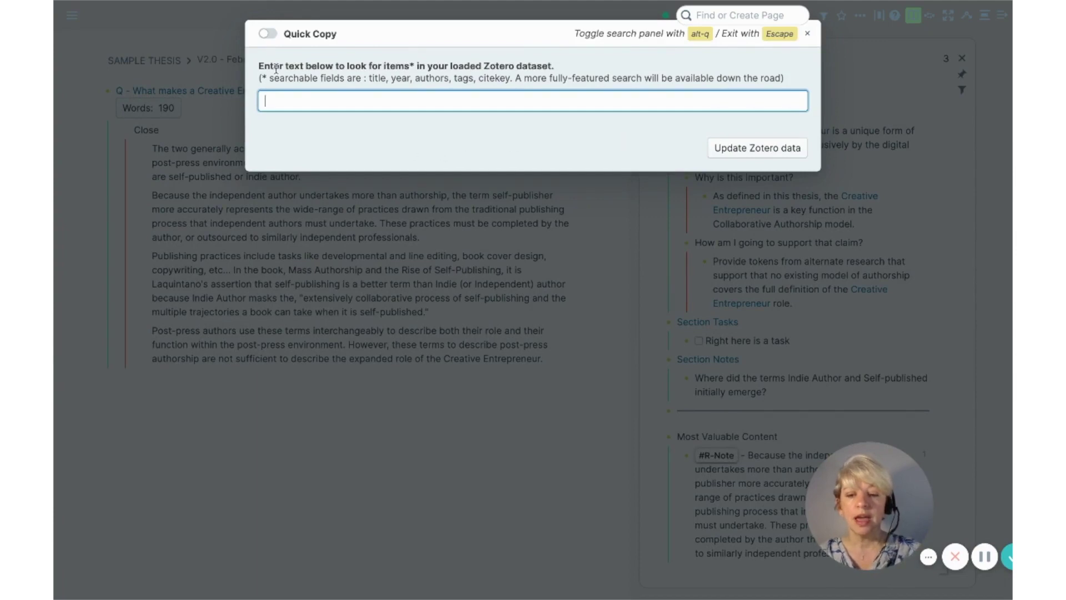
pyautogui.click(269, 35)
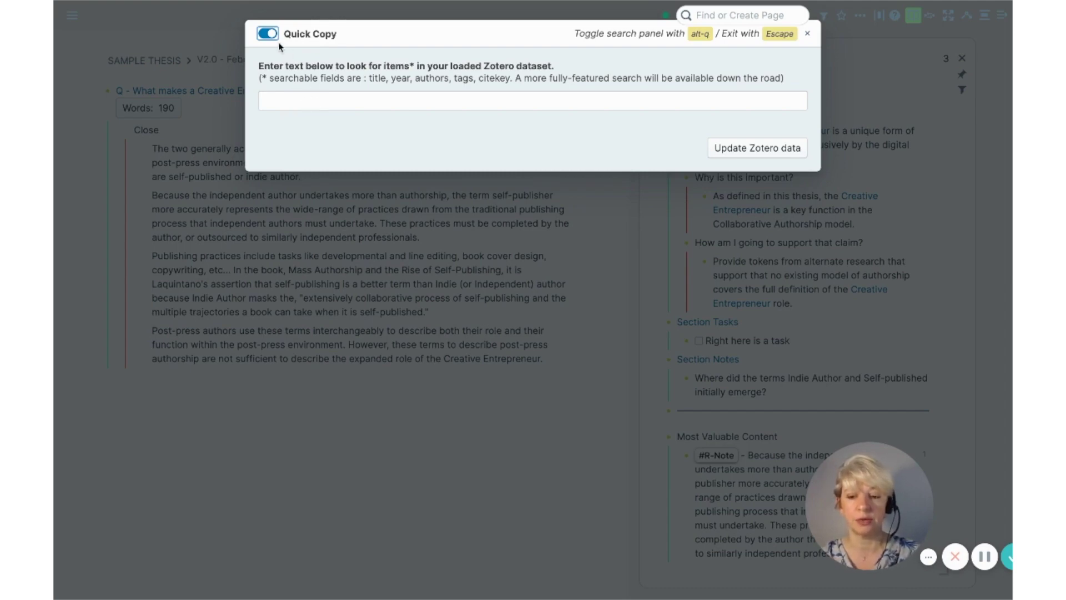
pyautogui.click(263, 37)
pyautogui.click(310, 102)
pyautogui.write('ma')
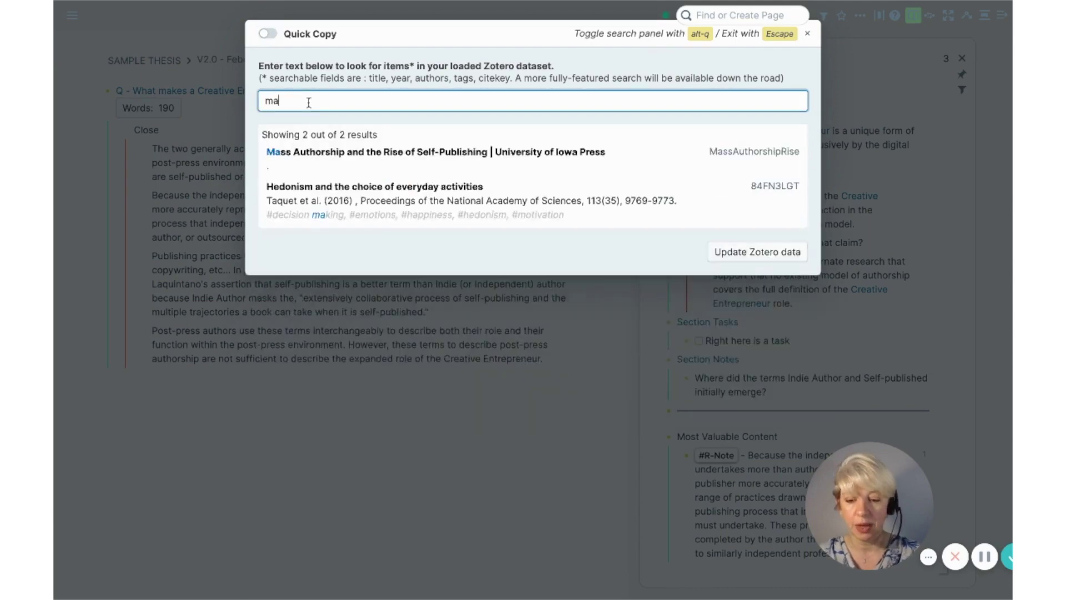
pyautogui.click(371, 158)
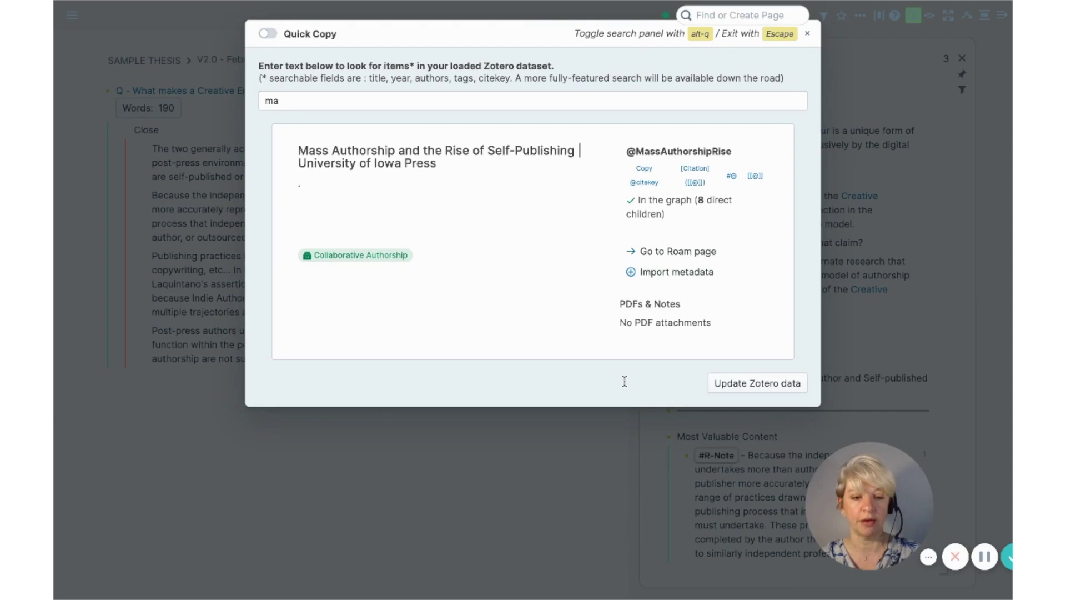
pyautogui.click(808, 34)
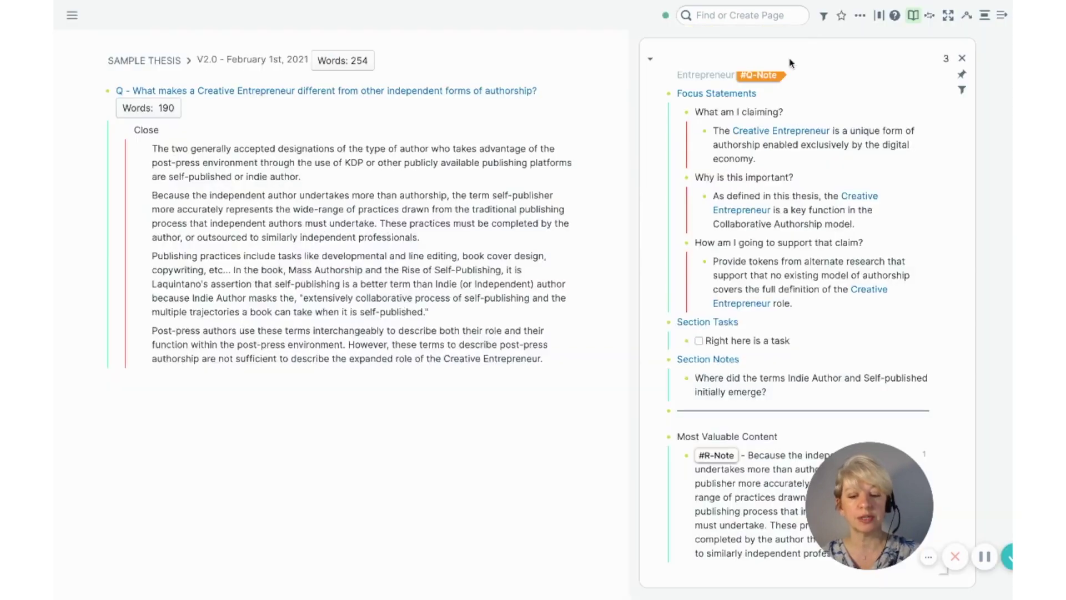
pyautogui.click(472, 311)
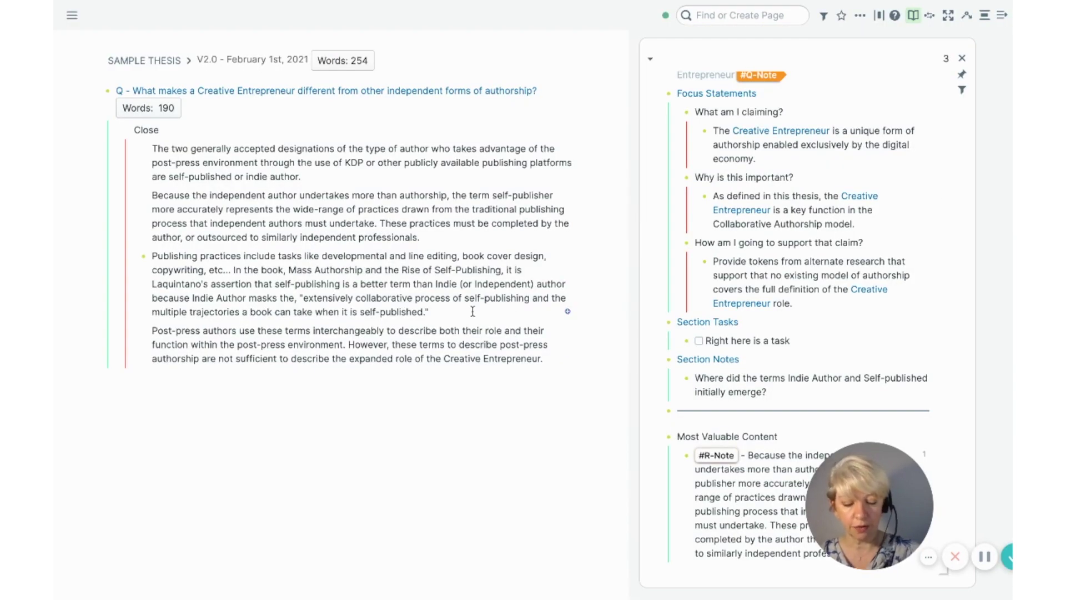
pyautogui.write('[')
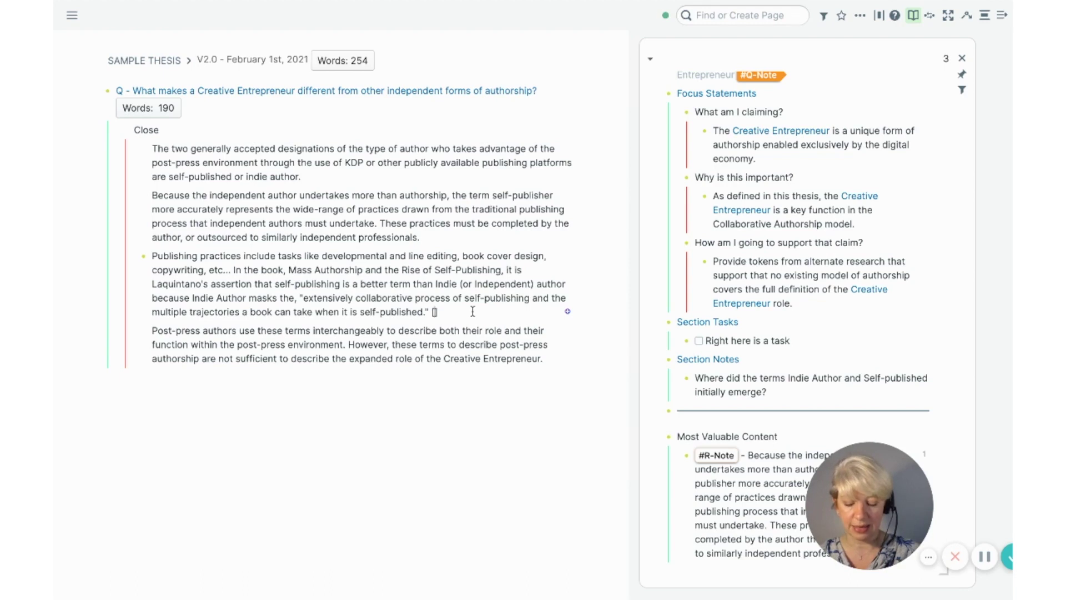
pyautogui.hotkey('ctrl', 'v')
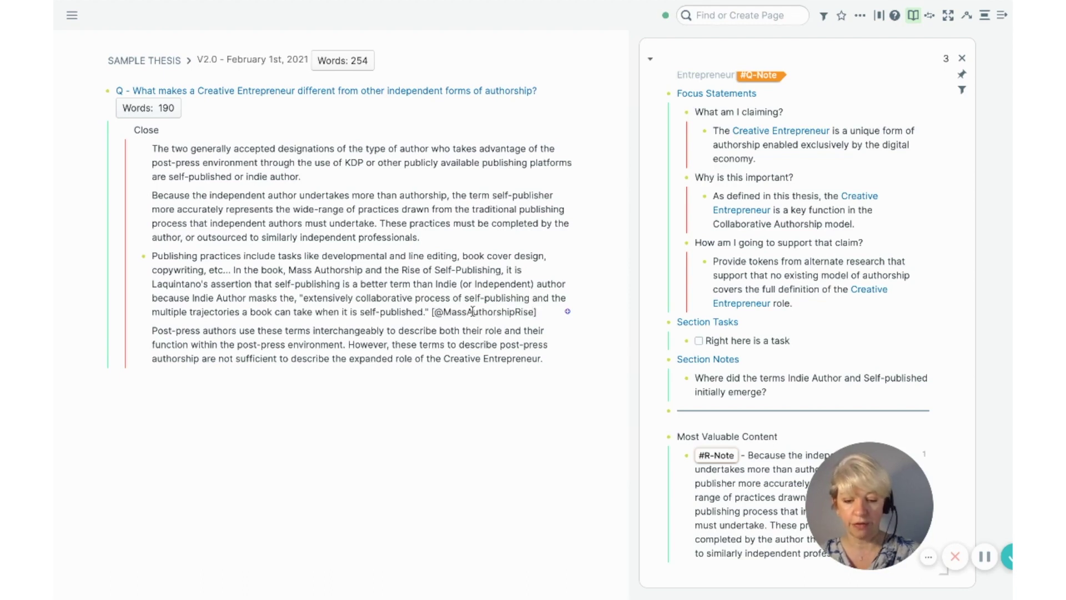
pyautogui.click(559, 348)
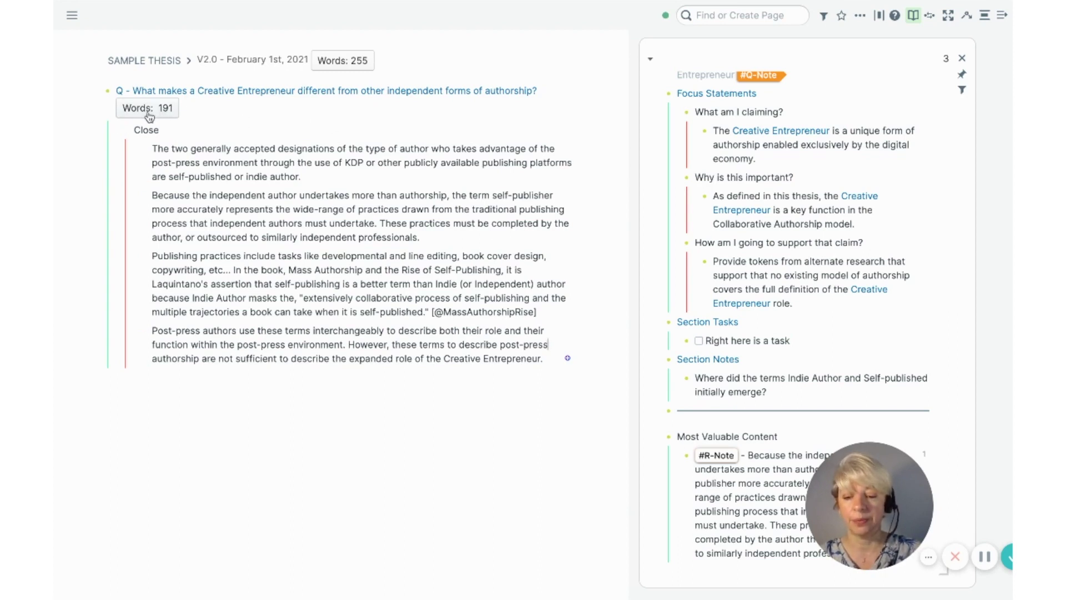
# - Insert an additional Word Count component at the end of the Creative Entrepreneur question block
pyautogui.click(235, 105)
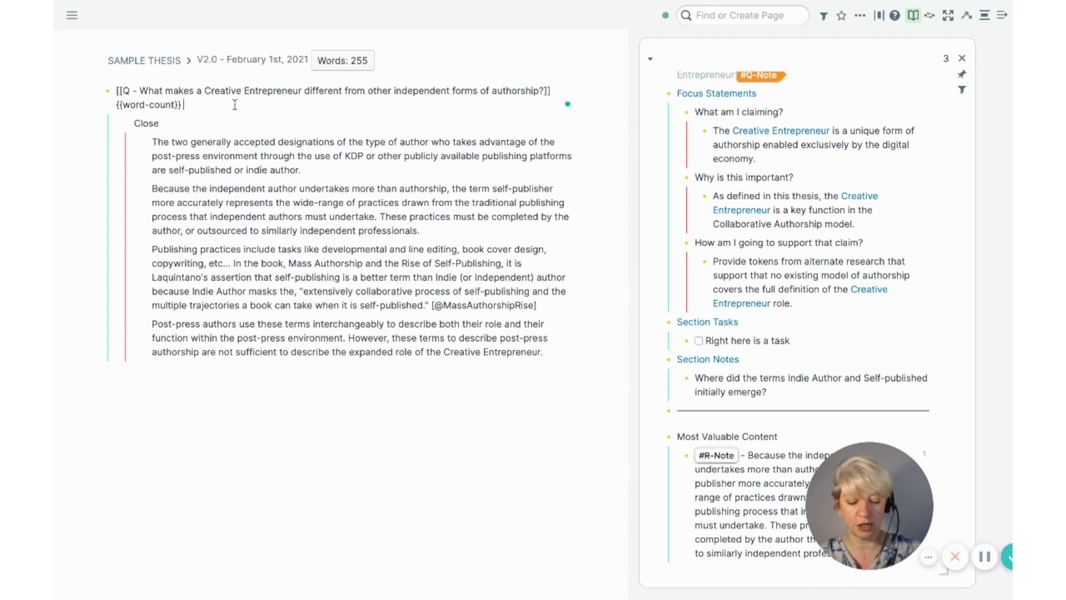
pyautogui.write('/')
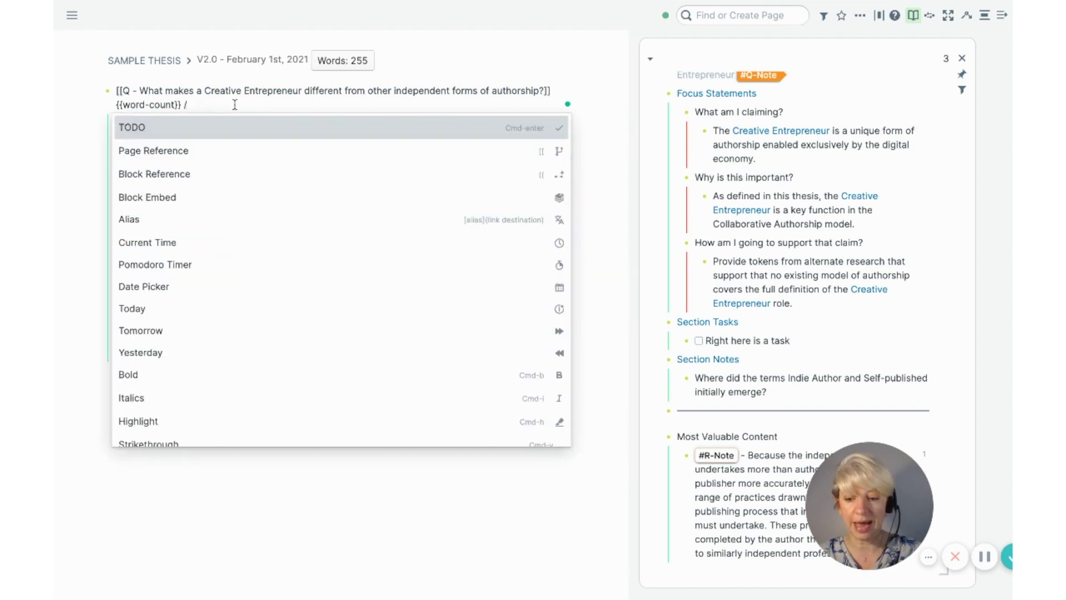
pyautogui.write('wor')
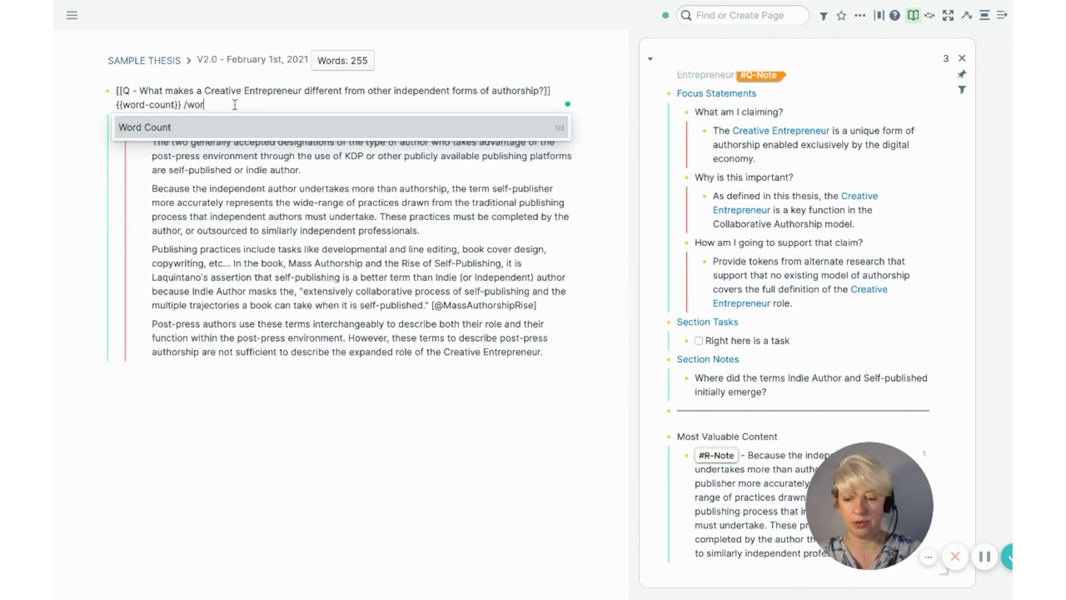
pyautogui.click(193, 128)
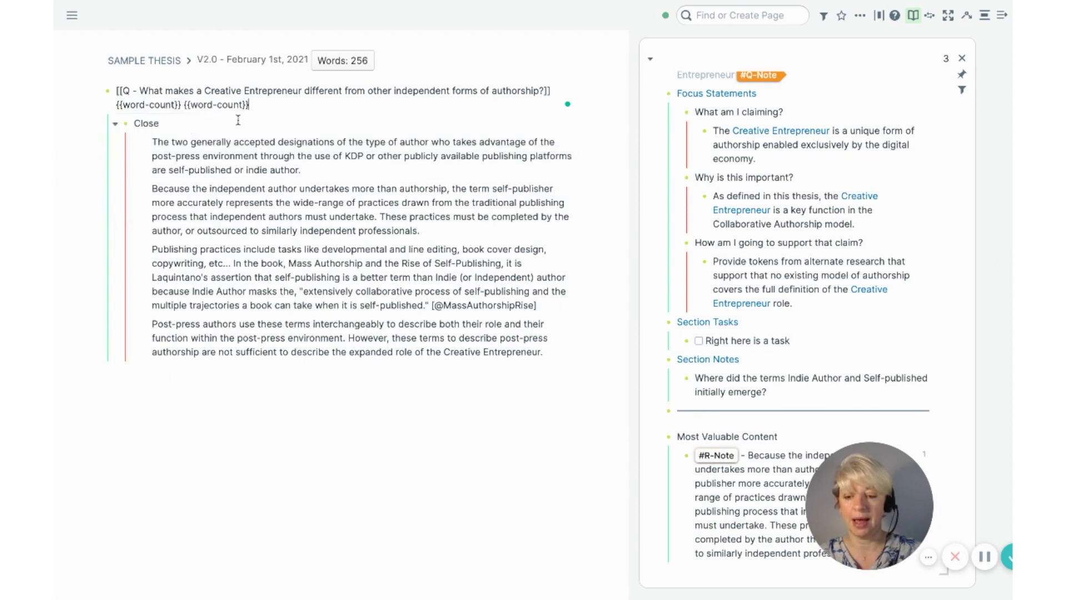
pyautogui.press('Escape')
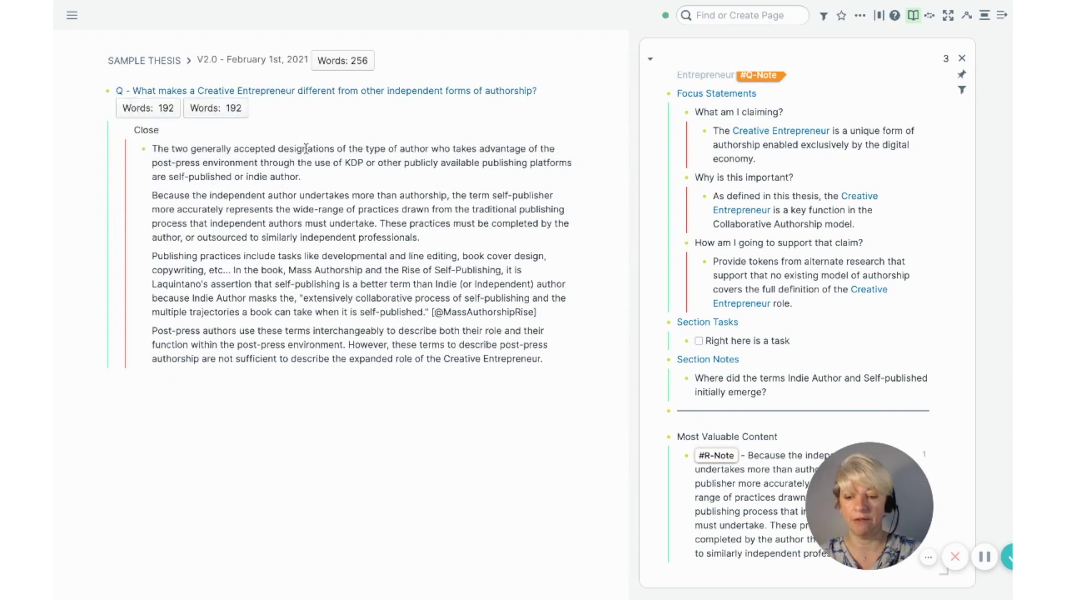
# - Remove the second {{word-count}} component from the question block
pyautogui.click(299, 113)
pyautogui.moveTo(257, 104); pyautogui.dragTo(185, 105)
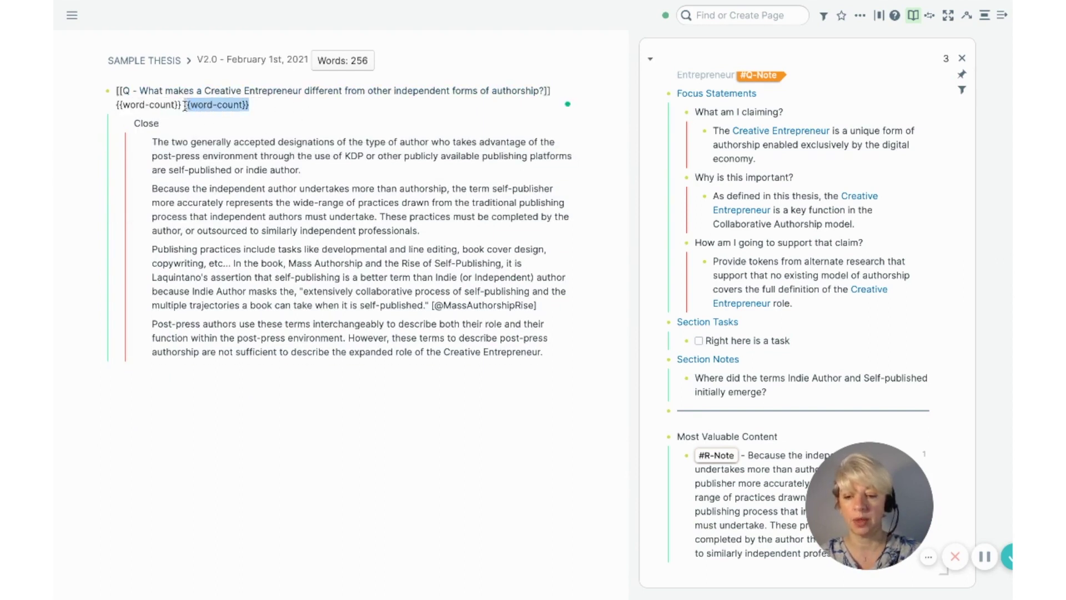
pyautogui.press('BackSpace')
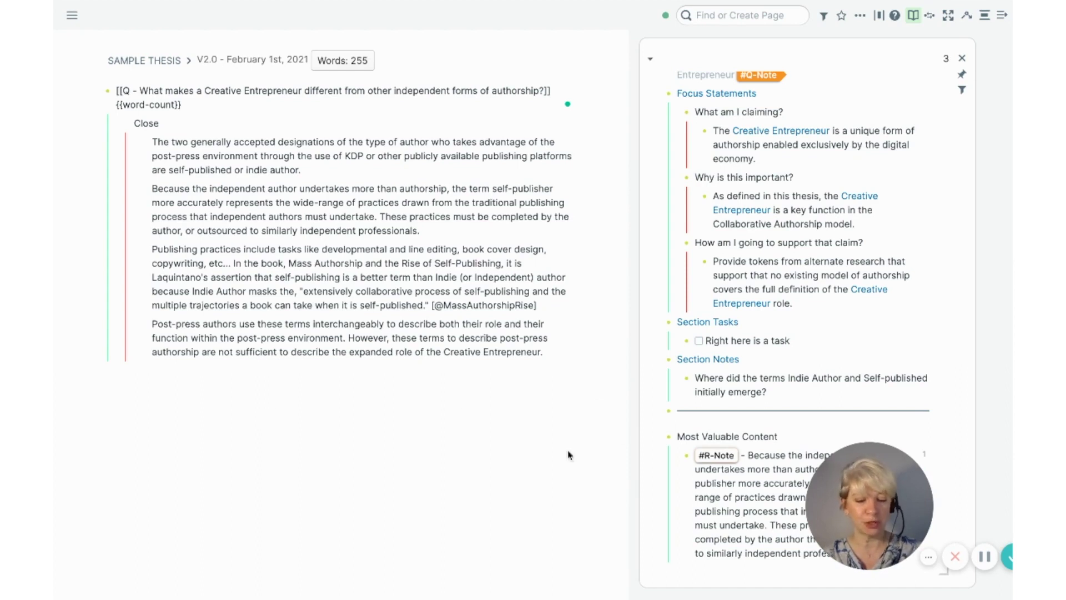
pyautogui.click(473, 466)
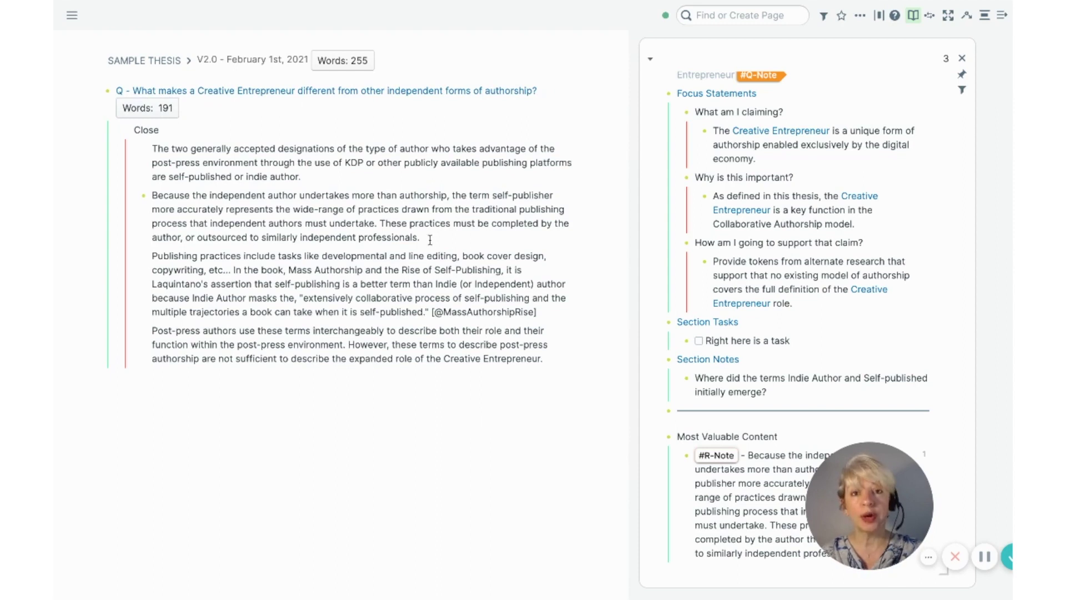
# - Delete the second paragraph under Close, starting "Because the independent author", leaving an empty block next to the sidebar's matching R-Note
pyautogui.moveTo(422, 237); pyautogui.dragTo(153, 193)
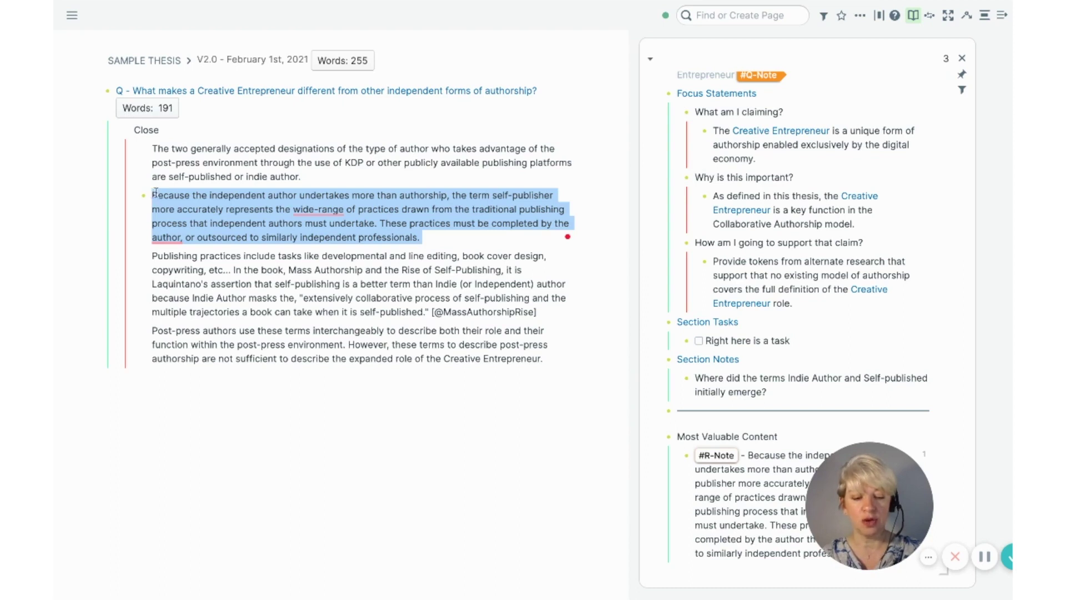
pyautogui.moveTo(889, 471)
pyautogui.moveTo(892, 461); pyautogui.dragTo(907, 103)
pyautogui.scroll(-3, 745, 429)
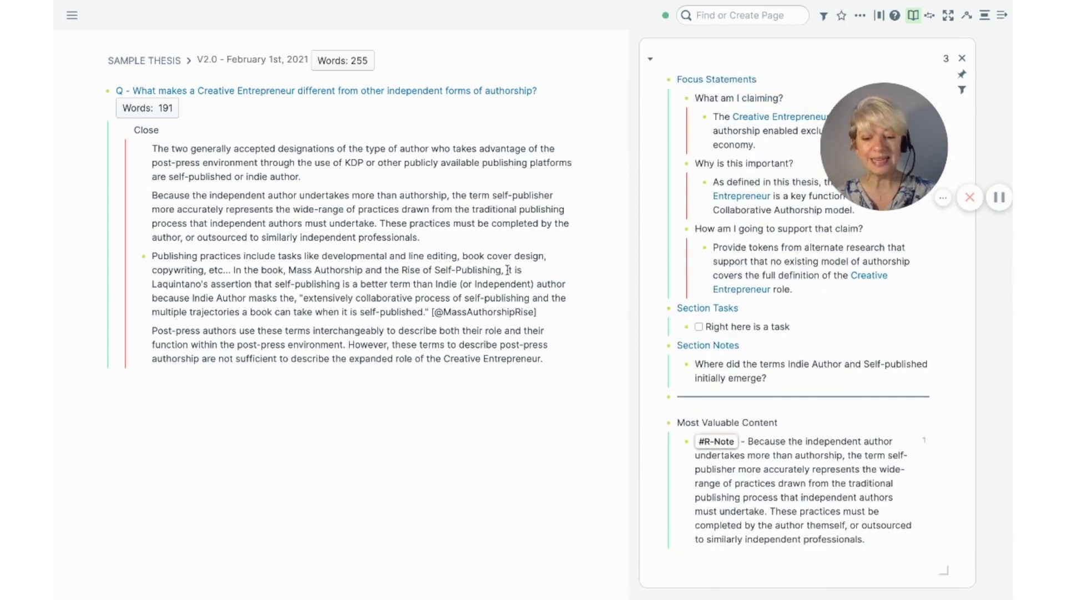
pyautogui.moveTo(429, 237); pyautogui.dragTo(153, 191)
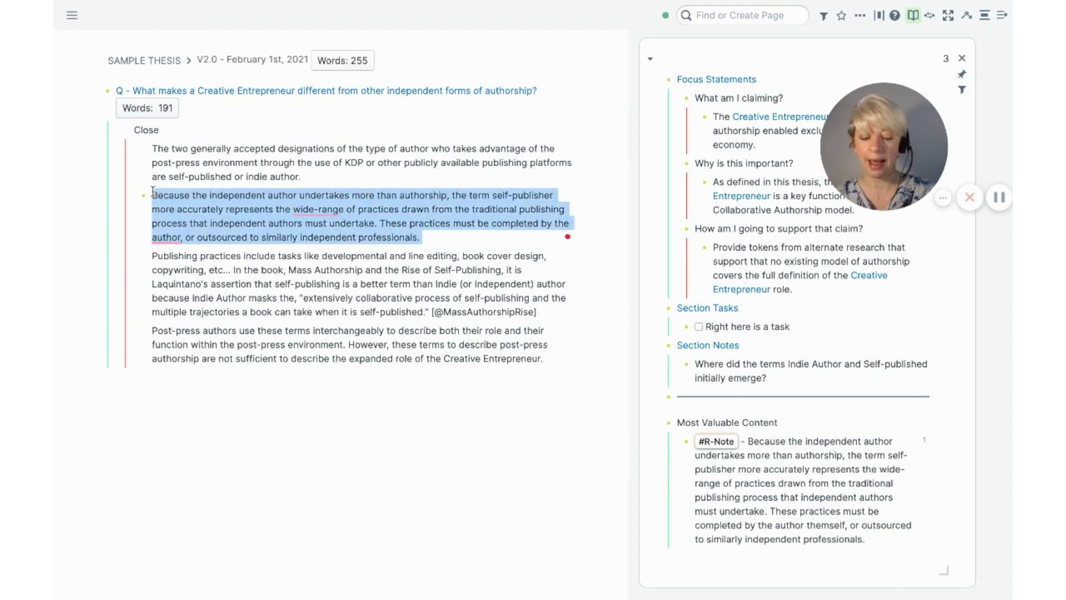
pyautogui.press('BackSpace')
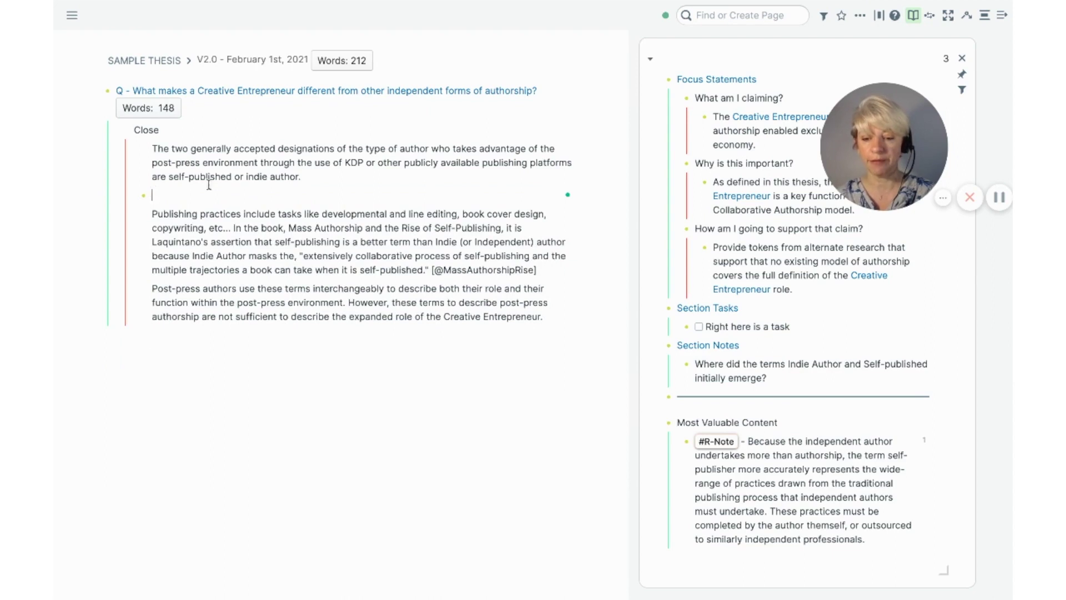
# - Write "The independent author has lots of jobs" in the empty second block under Close, correcting its typing errors
pyautogui.click(324, 179)
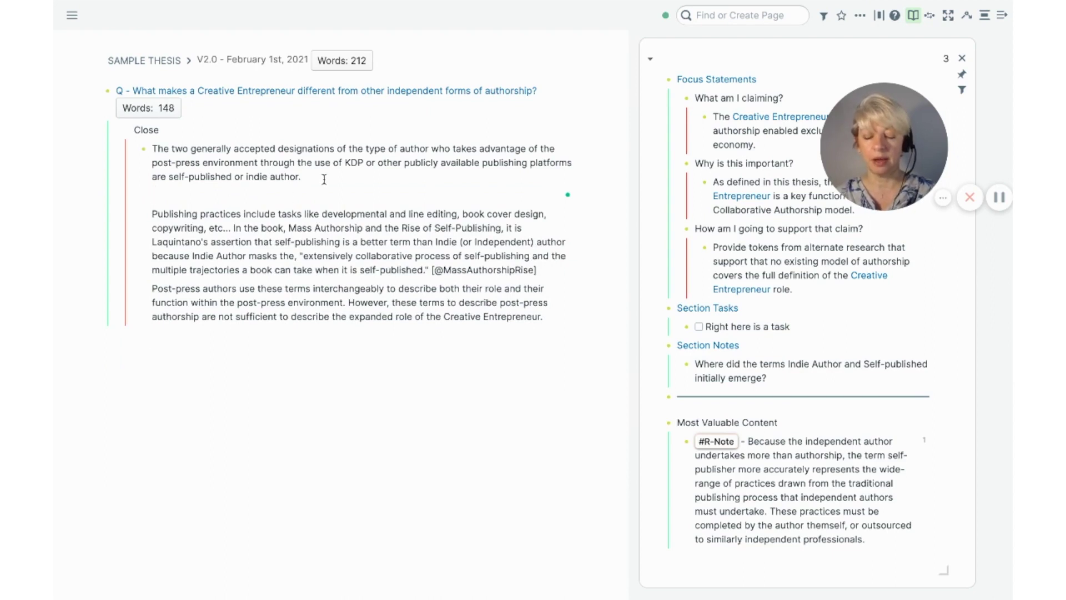
pyautogui.click(320, 192)
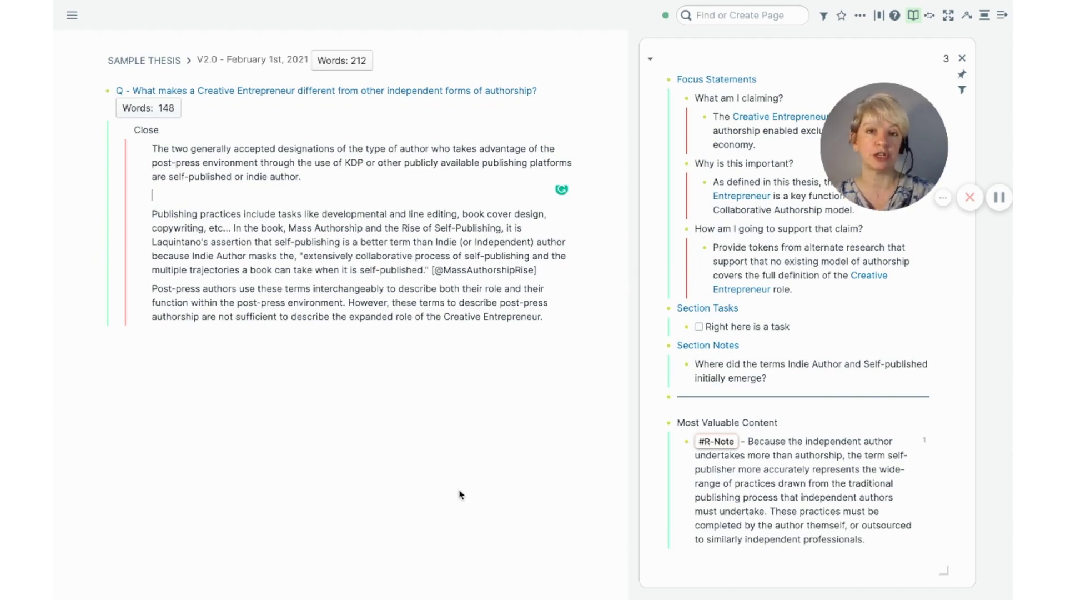
pyautogui.write('That')
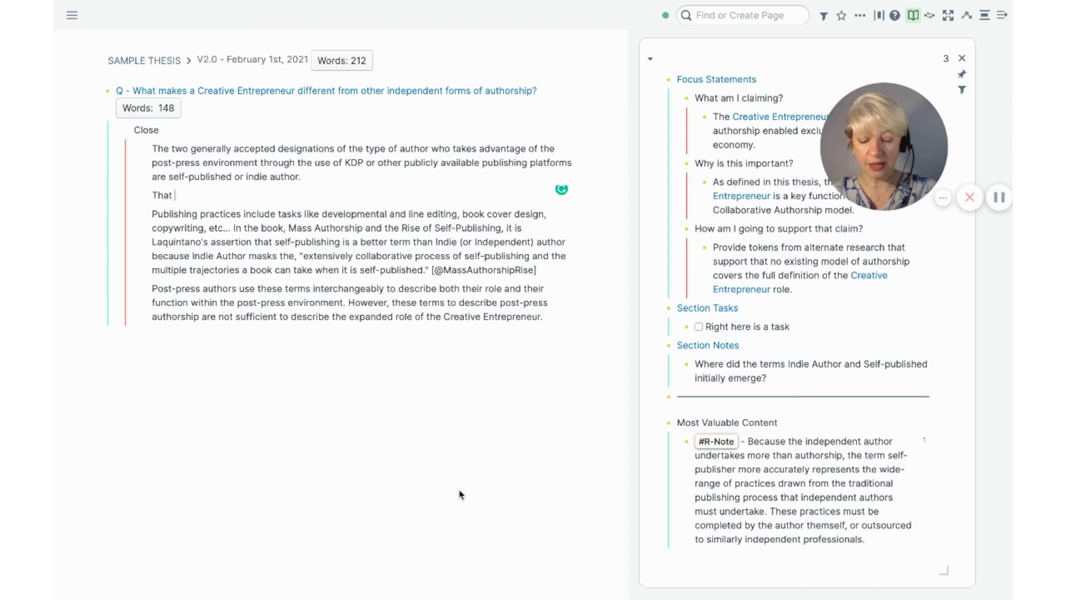
pyautogui.press('BackSpace')
pyautogui.press('BackSpace')
pyautogui.write('e indepene')
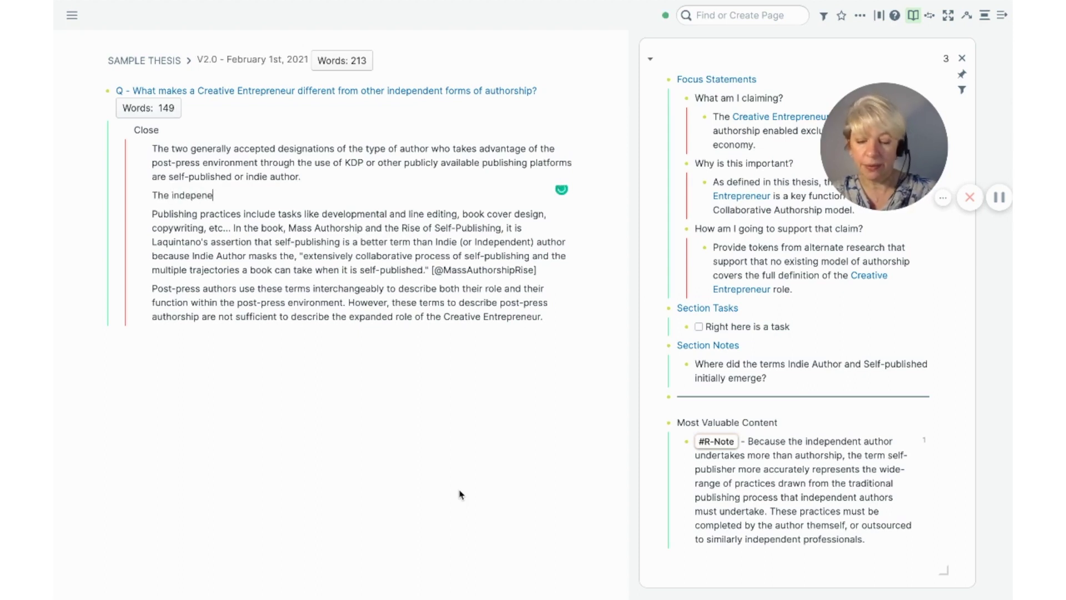
pyautogui.press('BackSpace')
pyautogui.write('d')
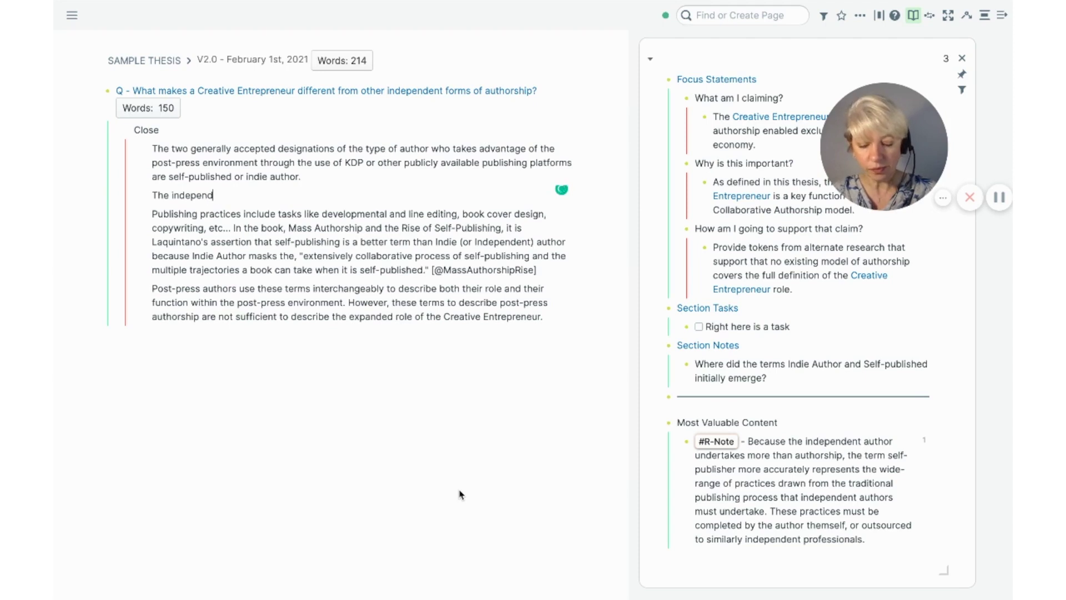
pyautogui.write('ent author has l')
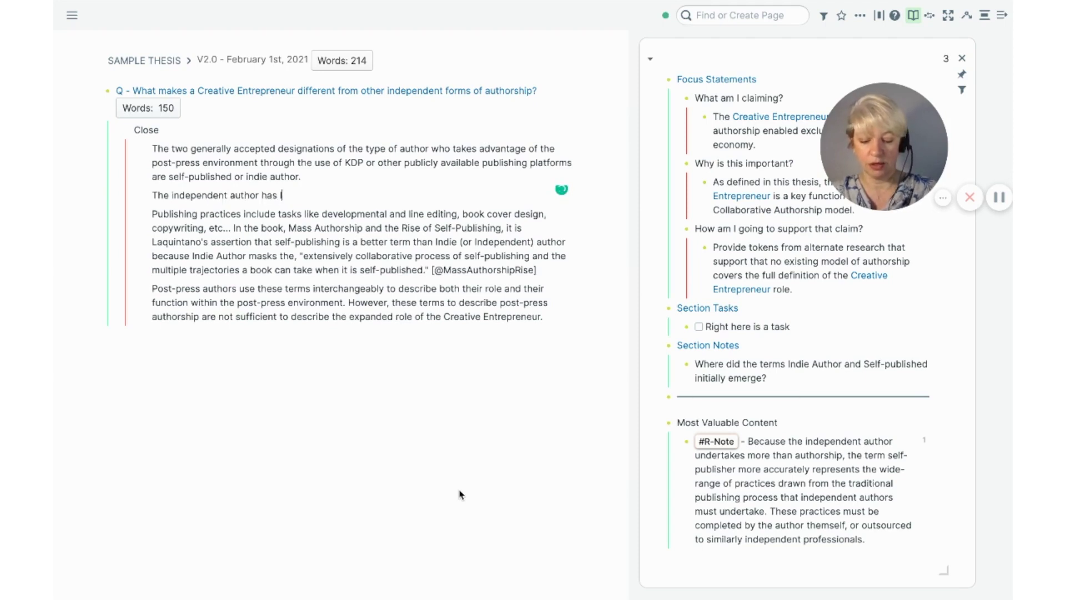
pyautogui.write('ot sof jobs')
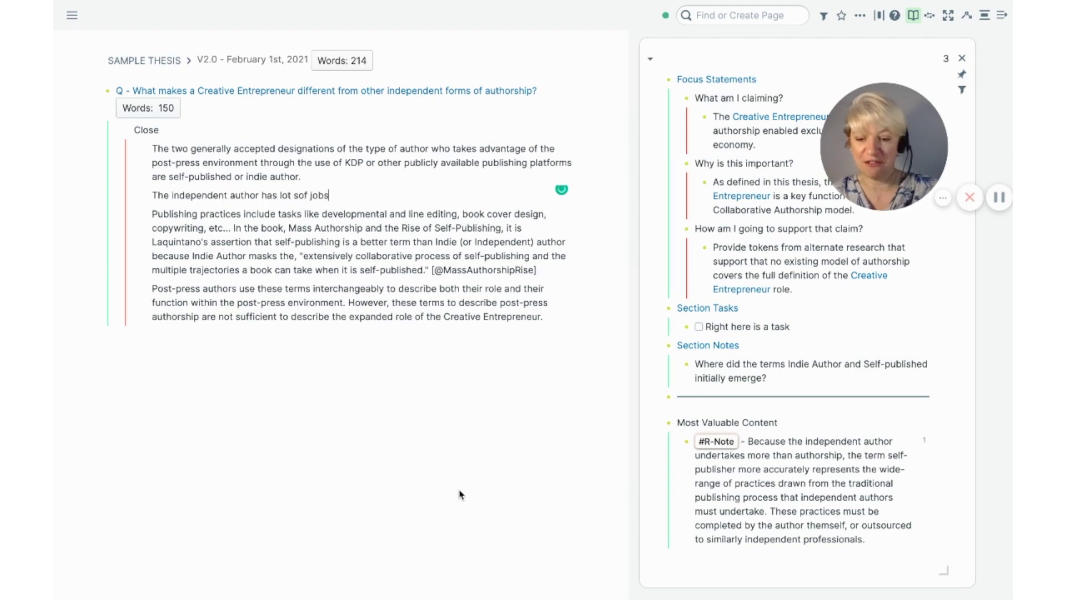
pyautogui.press('Left')
pyautogui.press('BackSpace')
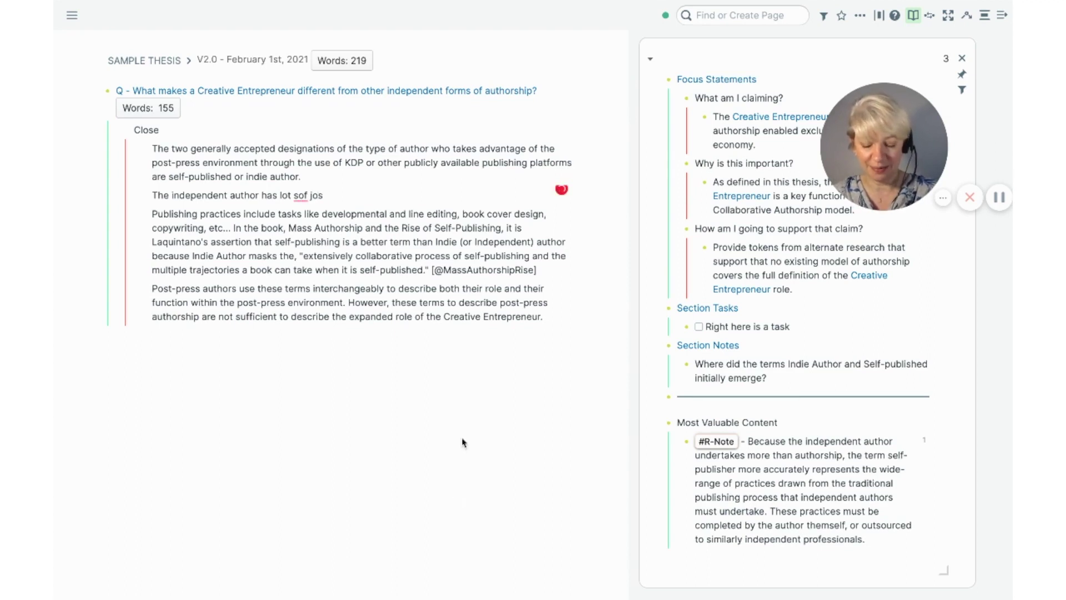
pyautogui.write('b')
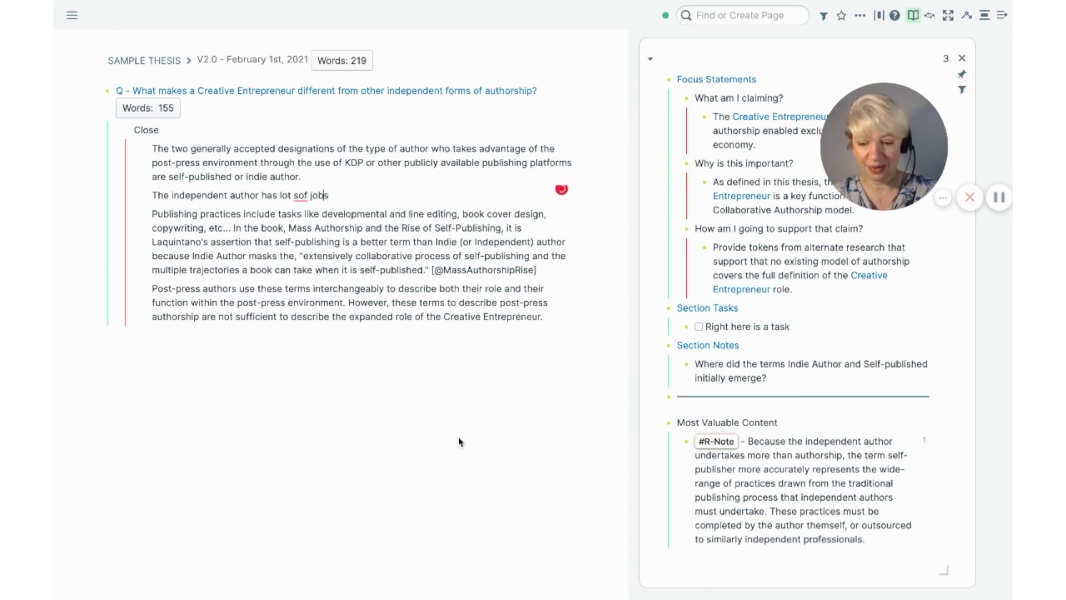
pyautogui.moveTo(300, 195)
pyautogui.click(299, 219)
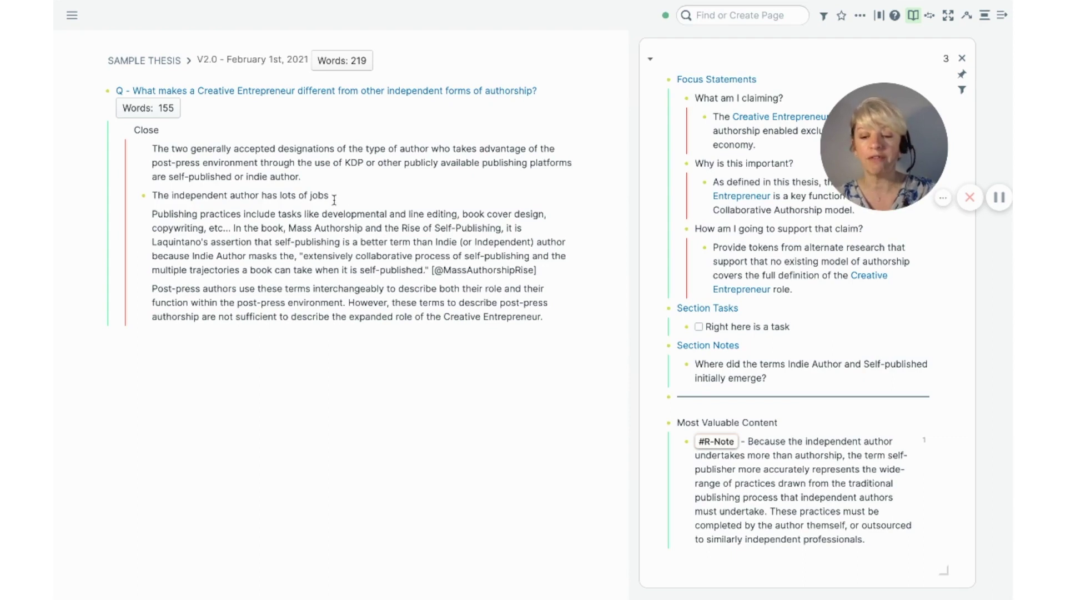
# - Replace the sentence in the second block under Close with the text copied from the sidebar R-Note, without its tag
pyautogui.moveTo(329, 195); pyautogui.dragTo(152, 187)
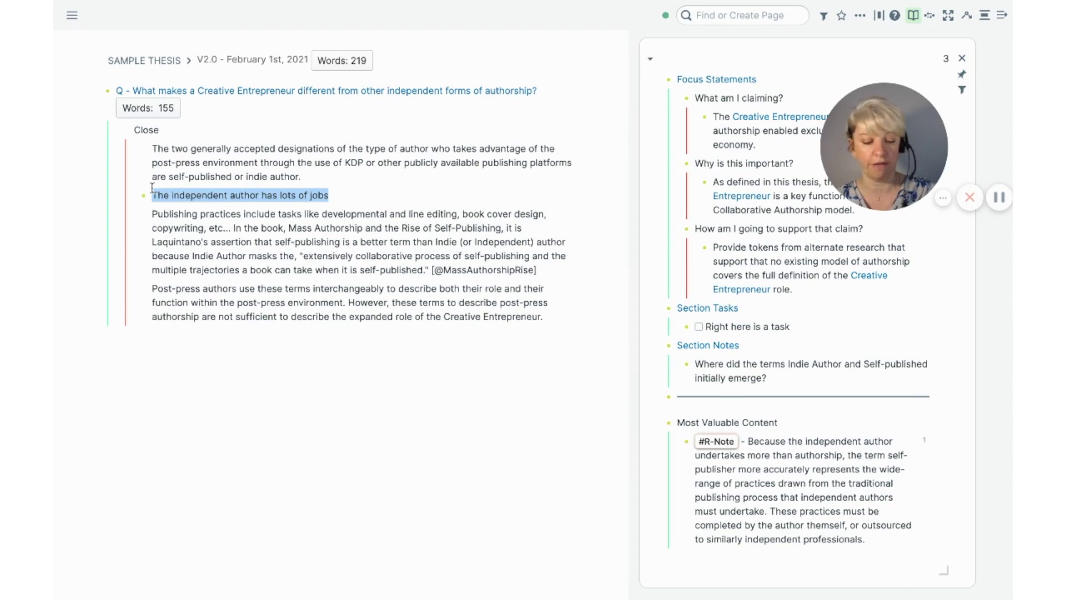
pyautogui.press('BackSpace')
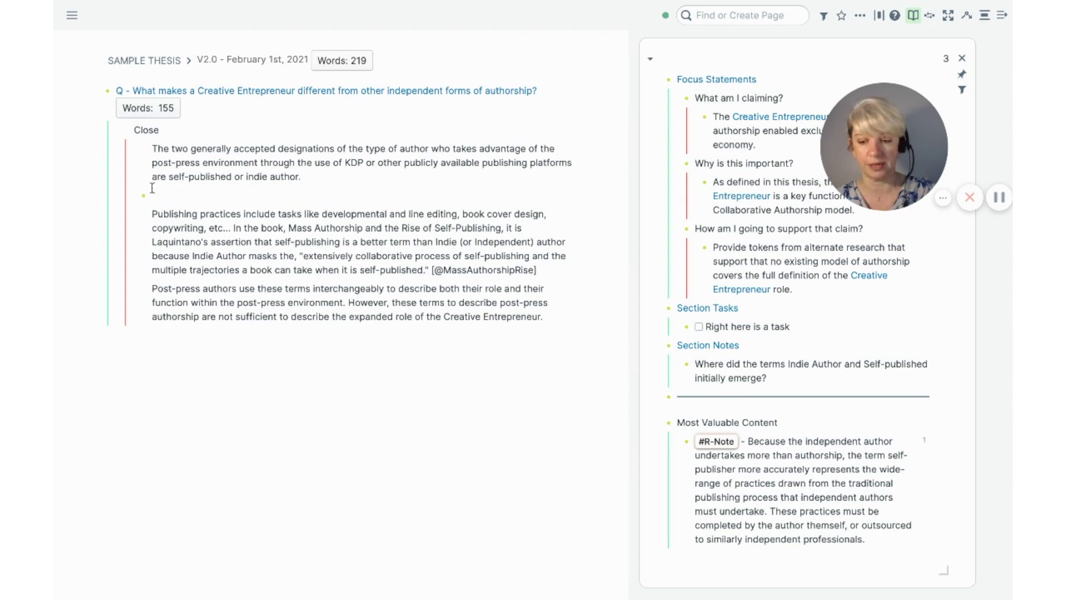
pyautogui.click(750, 442)
pyautogui.scroll(-1, 813, 497)
pyautogui.scroll(-1, 812, 497)
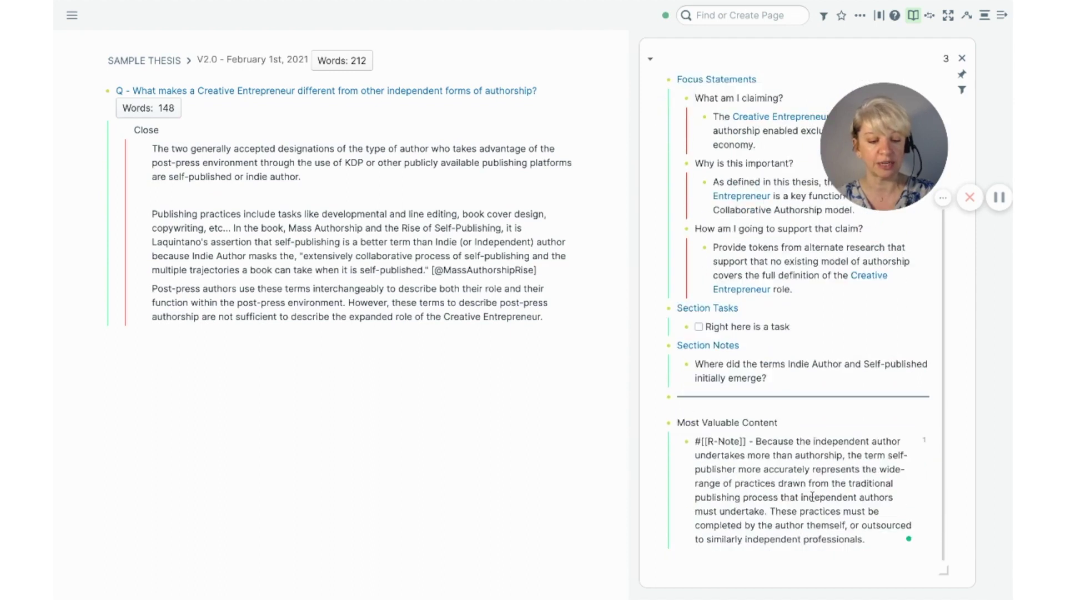
pyautogui.moveTo(756, 441); pyautogui.dragTo(870, 543)
pyautogui.hotkey('ctrl', 'c')
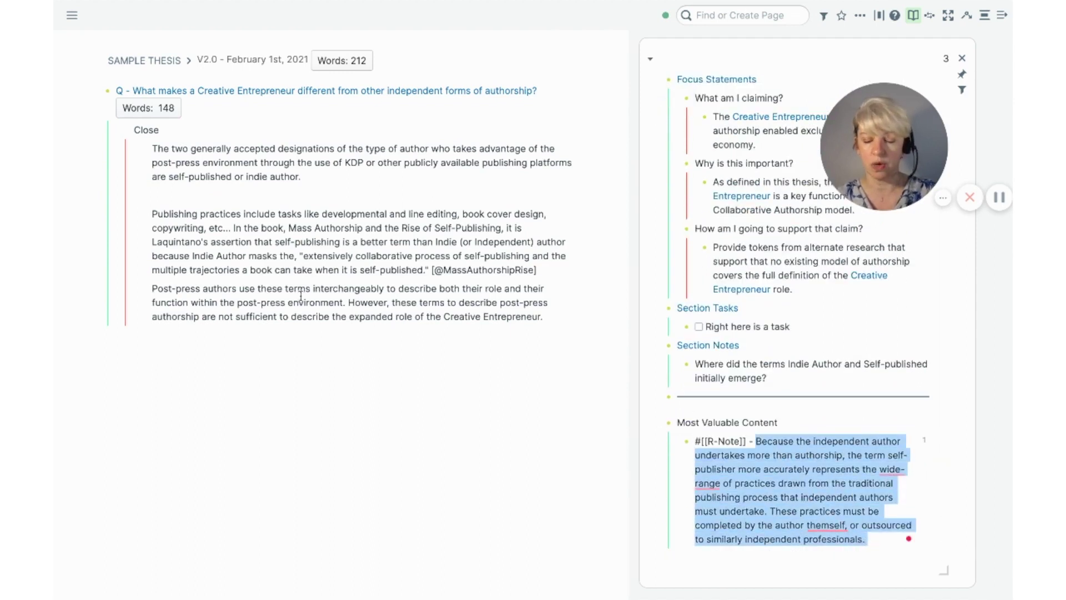
pyautogui.click(218, 195)
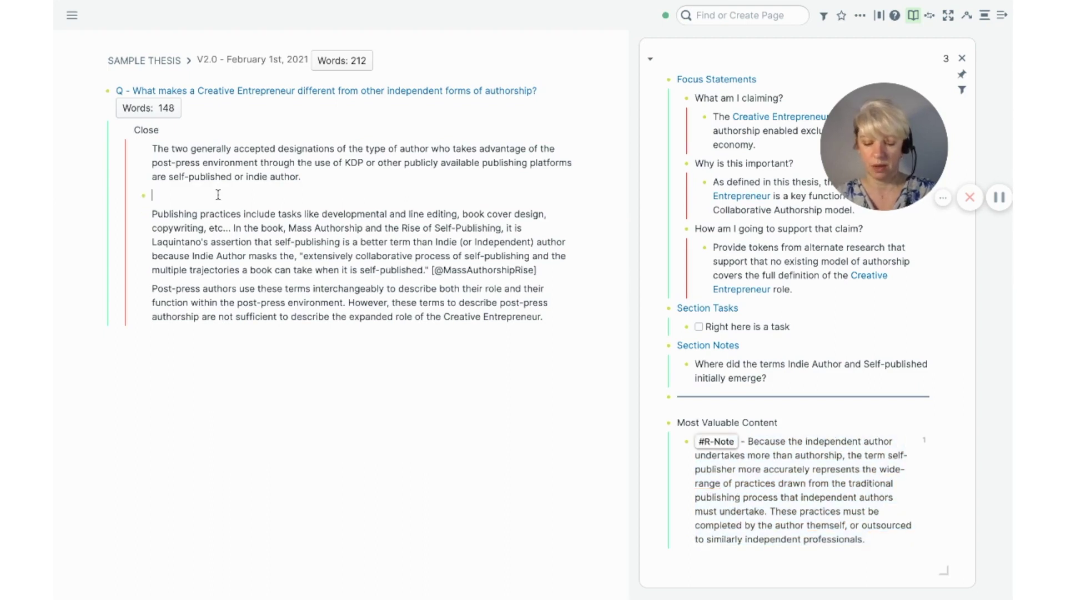
pyautogui.hotkey('ctrl', 'v')
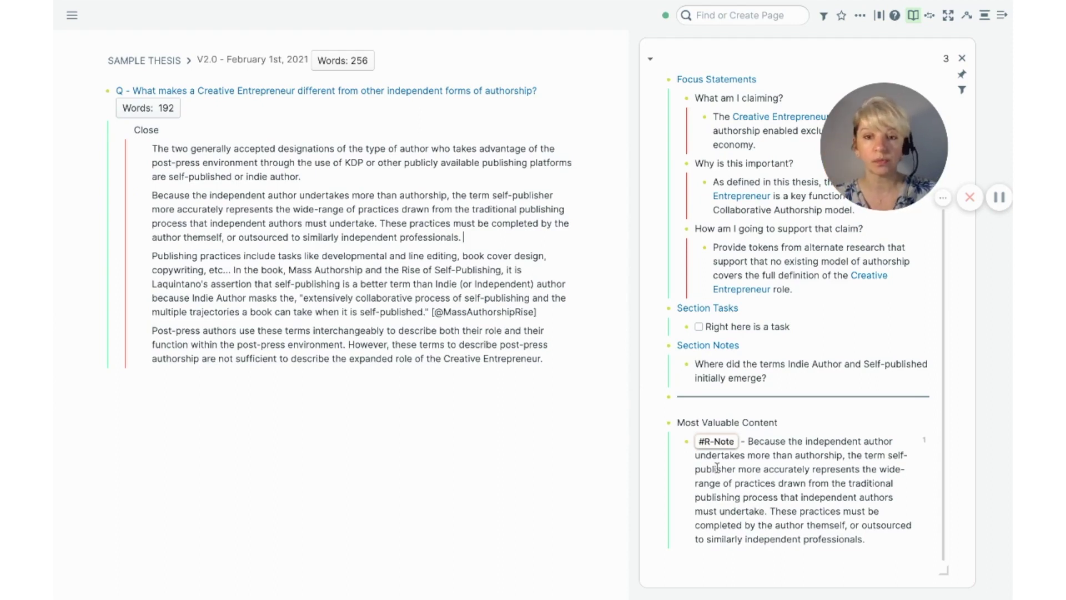
# - Replace the second paragraph under Close with a block embed of the #R-Note starting "Because the independent author"
pyautogui.moveTo(463, 238); pyautogui.dragTo(153, 201)
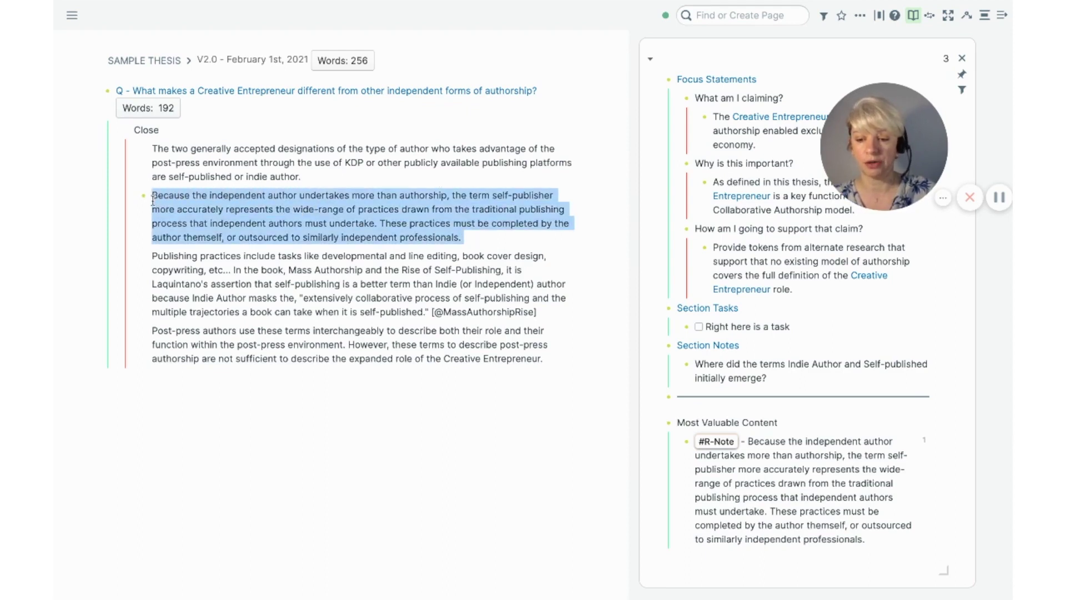
pyautogui.press('BackSpace')
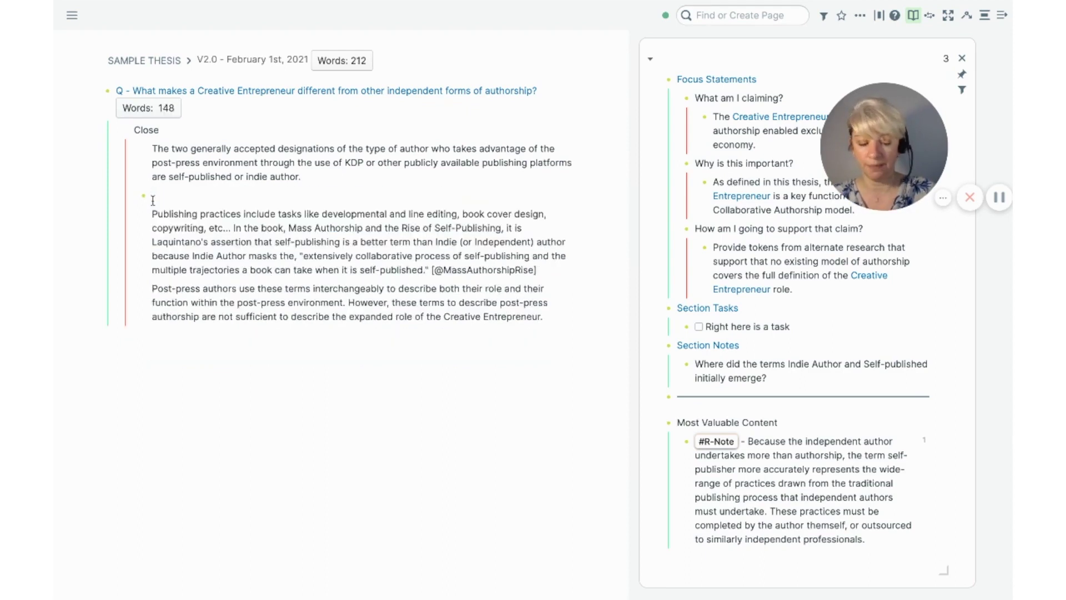
pyautogui.write('/em')
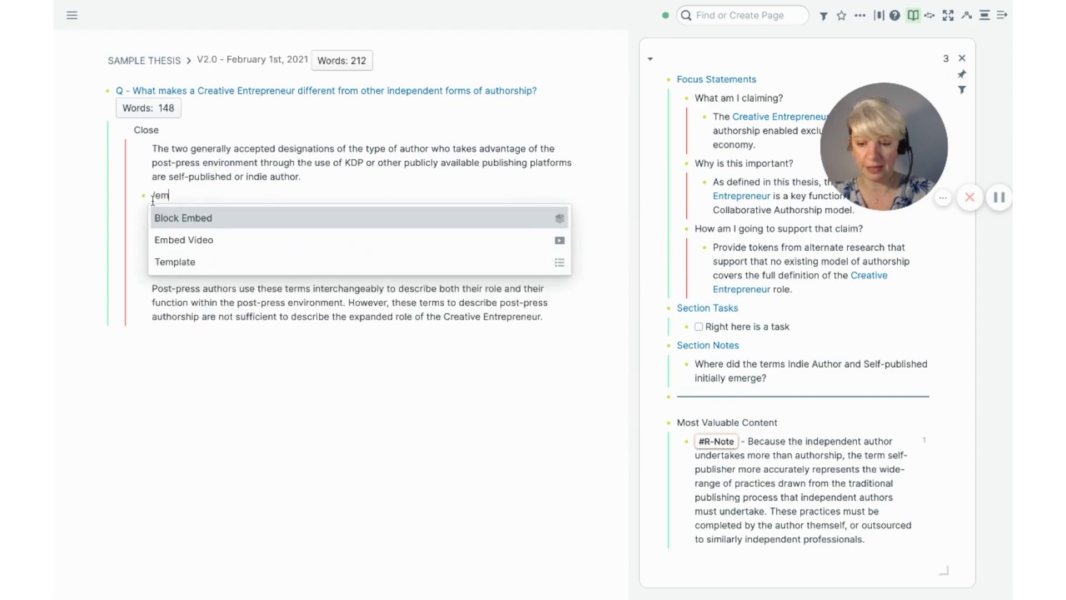
pyautogui.click(183, 218)
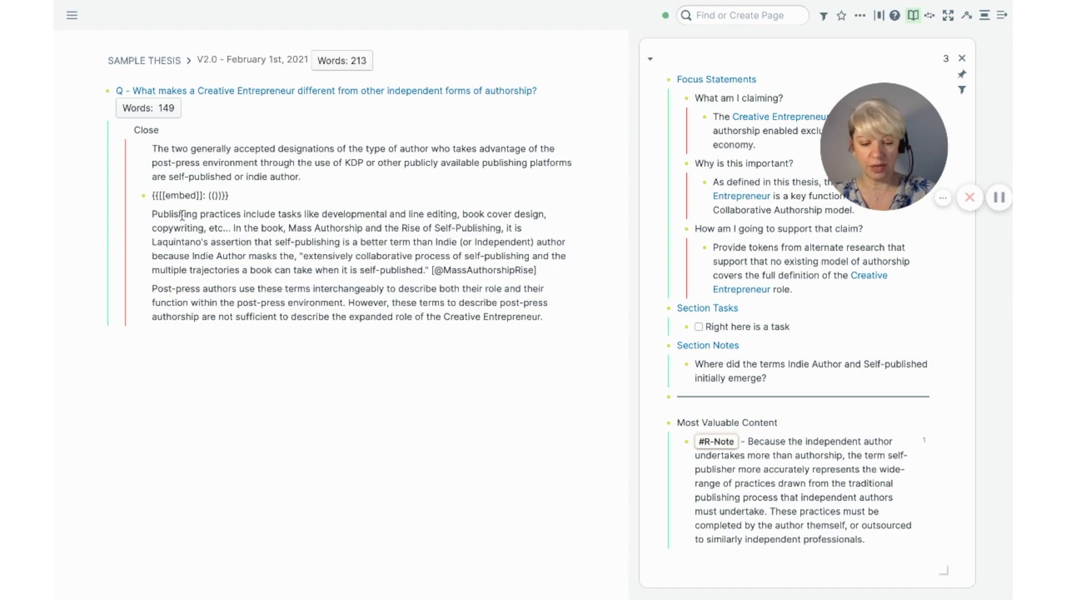
pyautogui.write('bec')
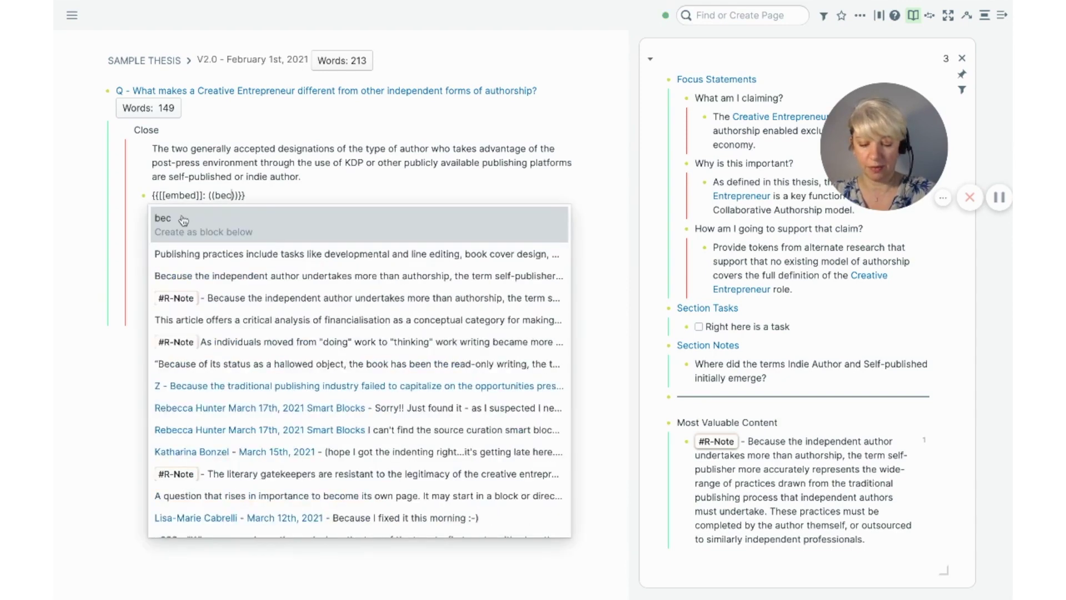
pyautogui.write('a')
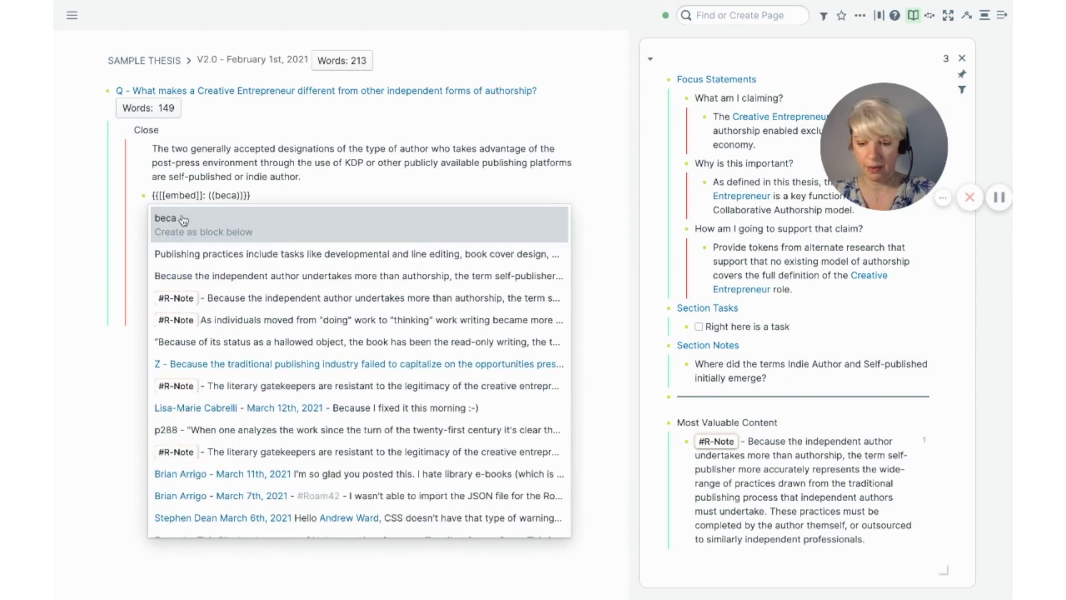
pyautogui.click(276, 305)
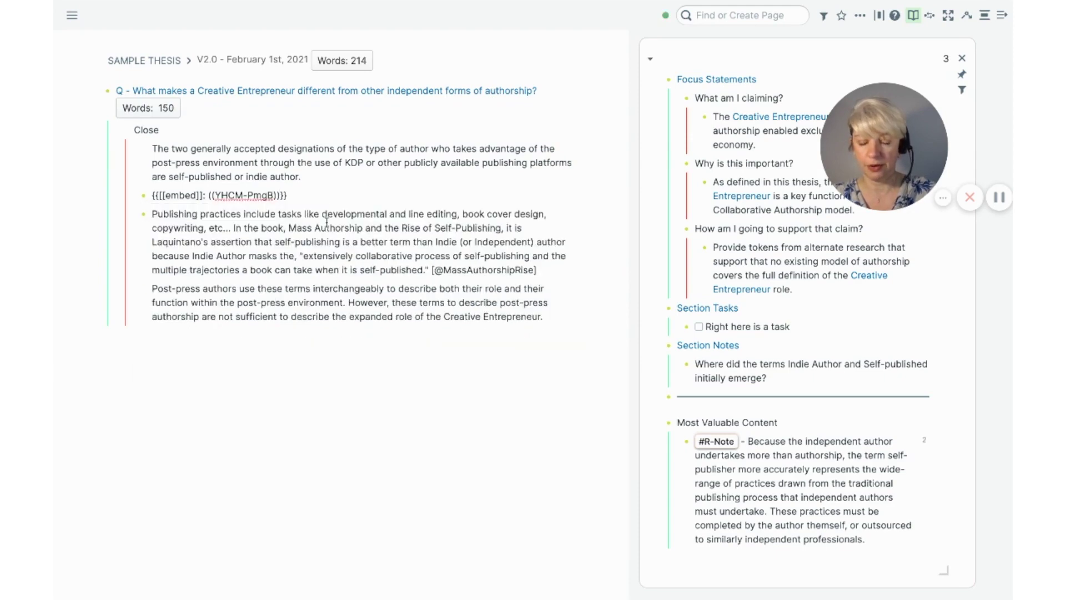
pyautogui.press('Escape')
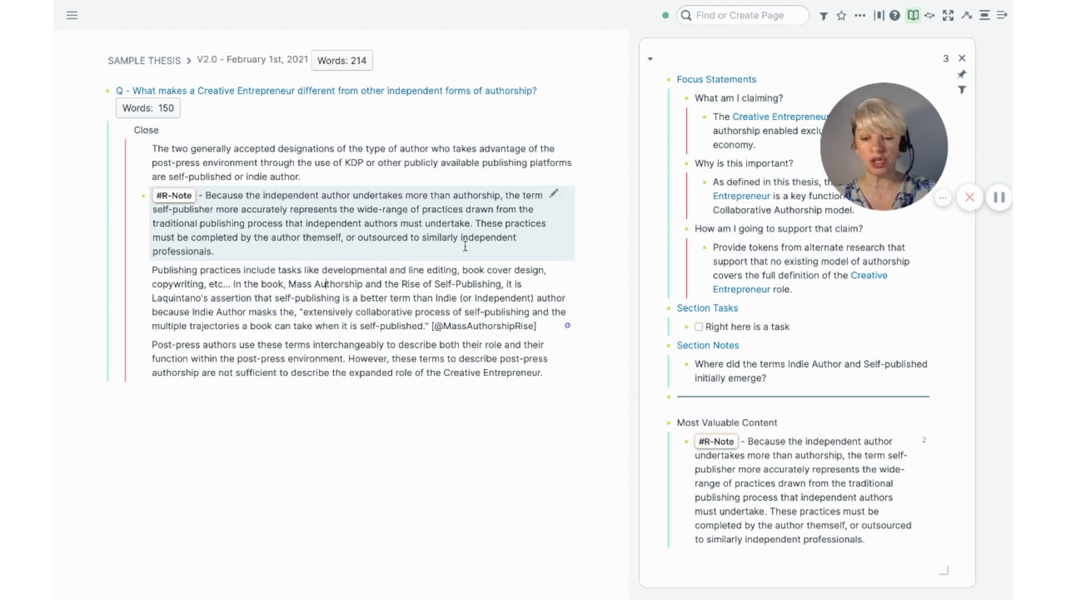
# - Delete the word "themself" after "completed by the author" in the embedded R-Note
pyautogui.click(341, 237)
pyautogui.moveTo(340, 237); pyautogui.dragTo(304, 239)
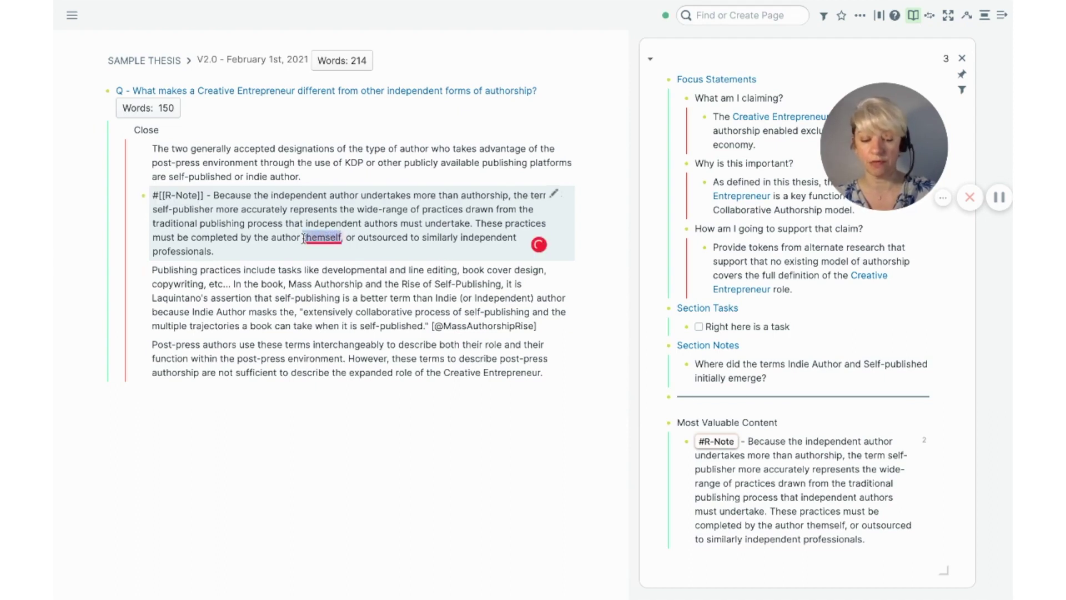
pyautogui.press('BackSpace')
pyautogui.press('BackSpace')
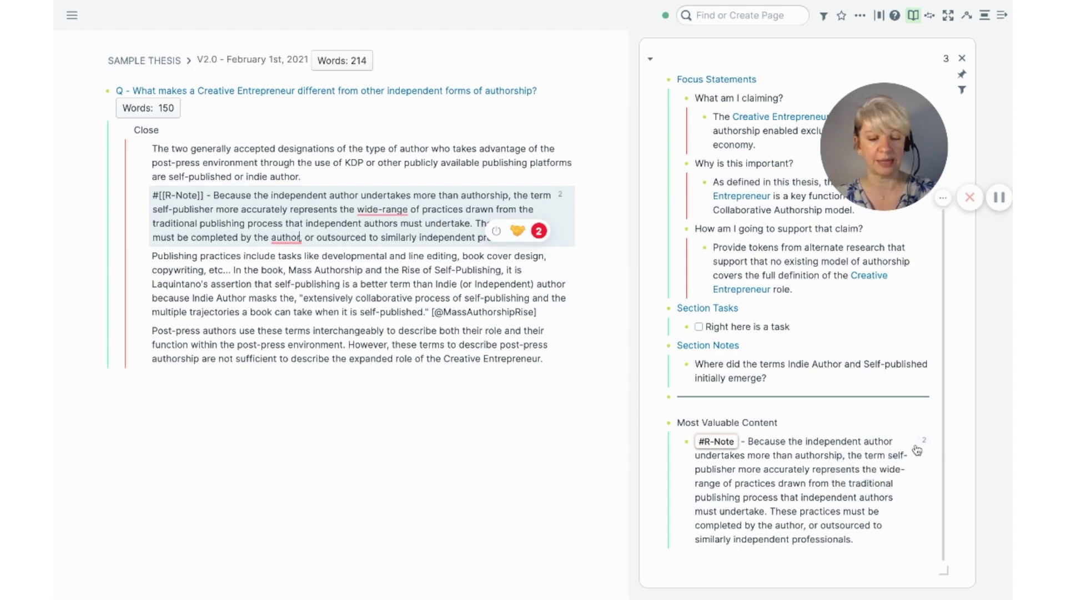
pyautogui.click(512, 484)
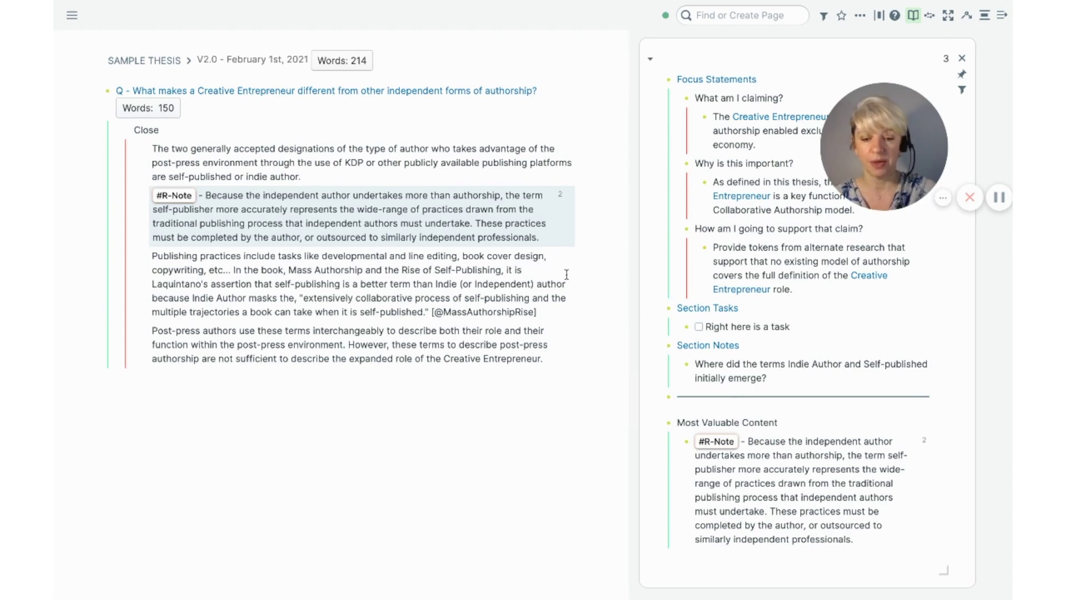
# - Replace the R-Note embed in the second block under Close with a block reference to the sidebar's R-Note
pyautogui.click(558, 245)
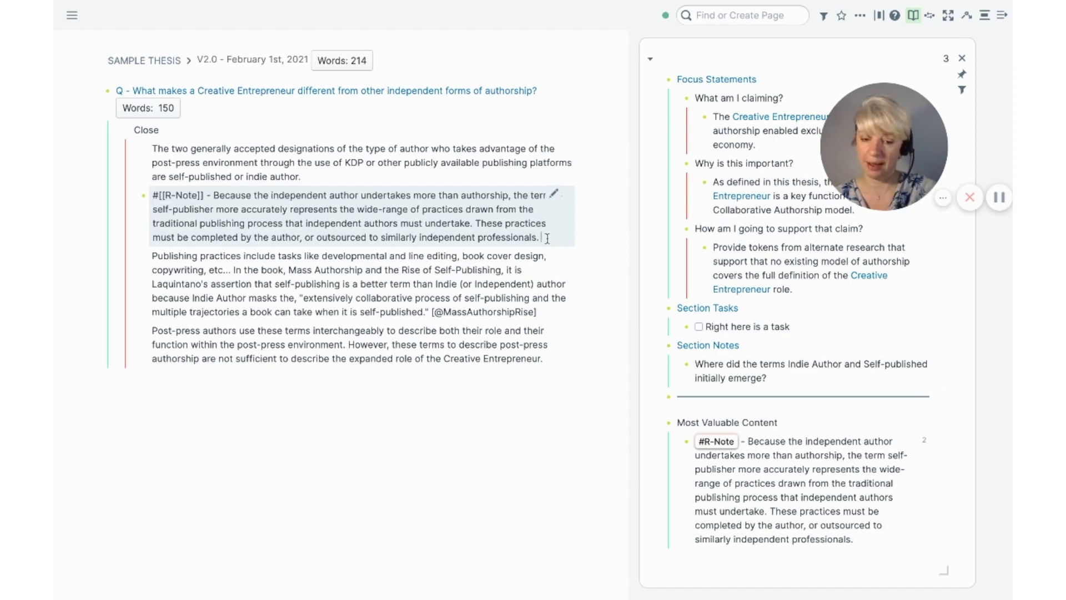
pyautogui.click(503, 210)
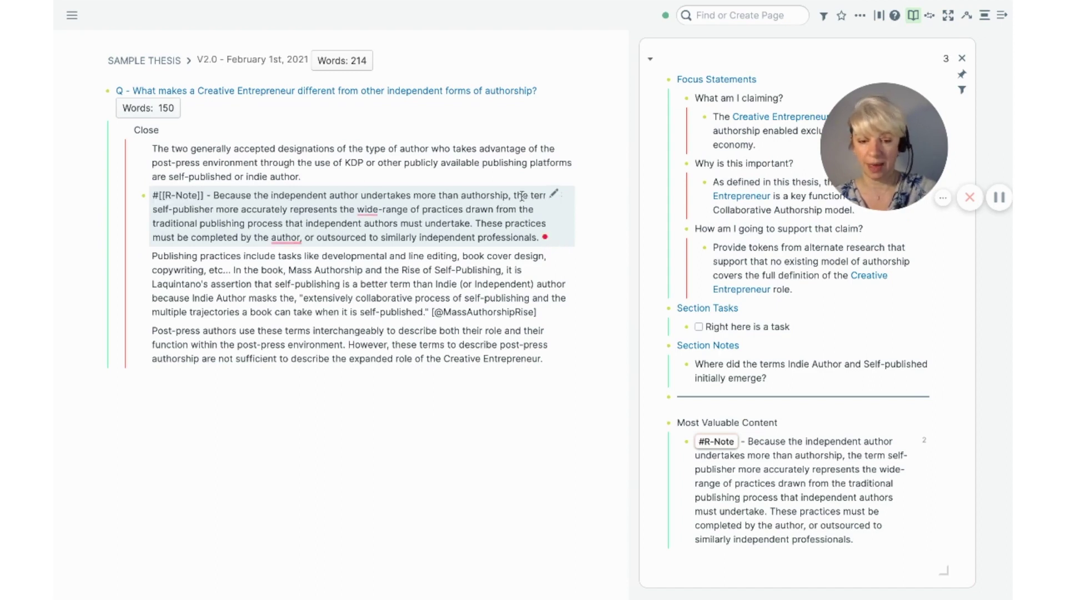
pyautogui.click(558, 195)
pyautogui.moveTo(302, 194); pyautogui.dragTo(152, 191)
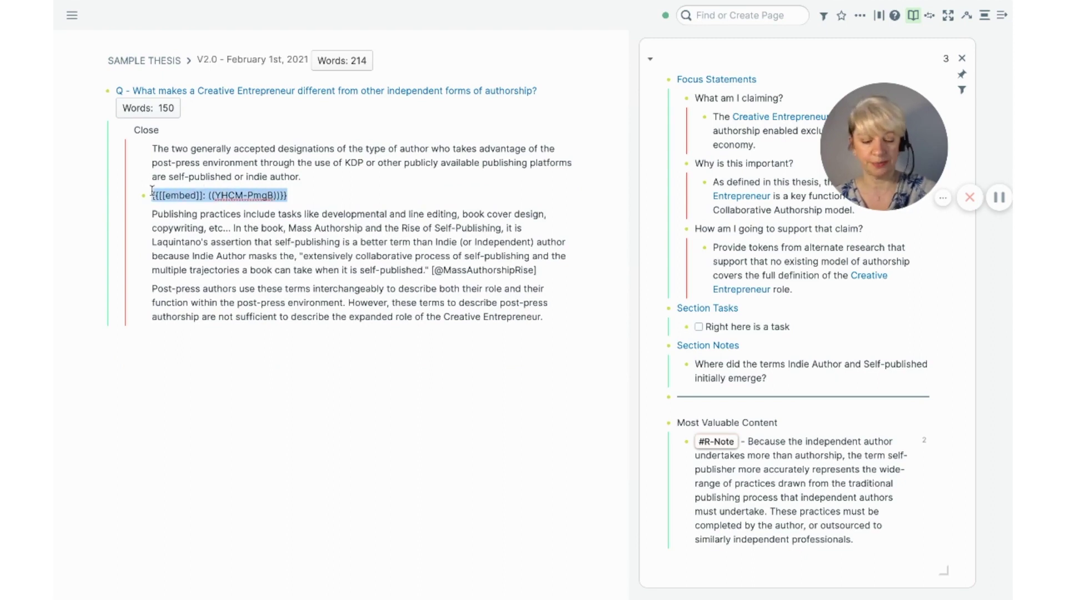
pyautogui.press('BackSpace')
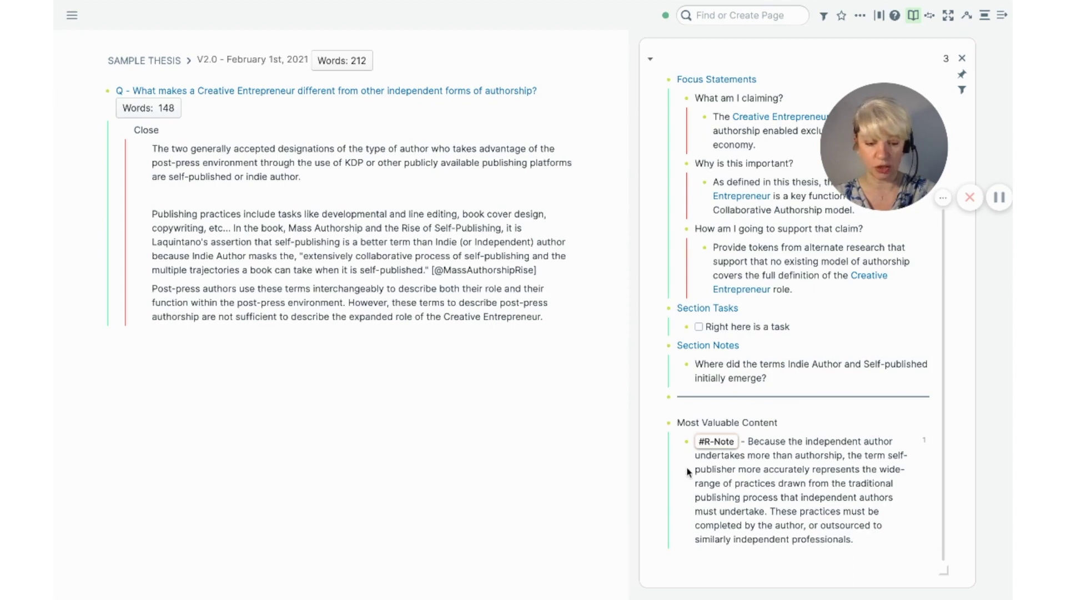
pyautogui.moveTo(688, 445)
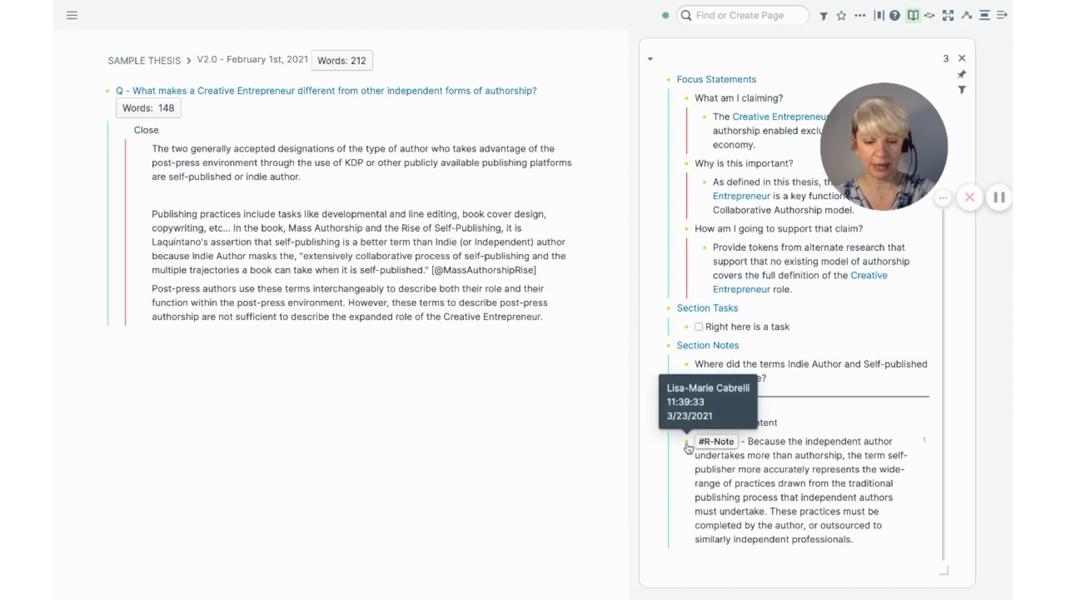
pyautogui.moveTo(687, 446); pyautogui.dragTo(149, 193)
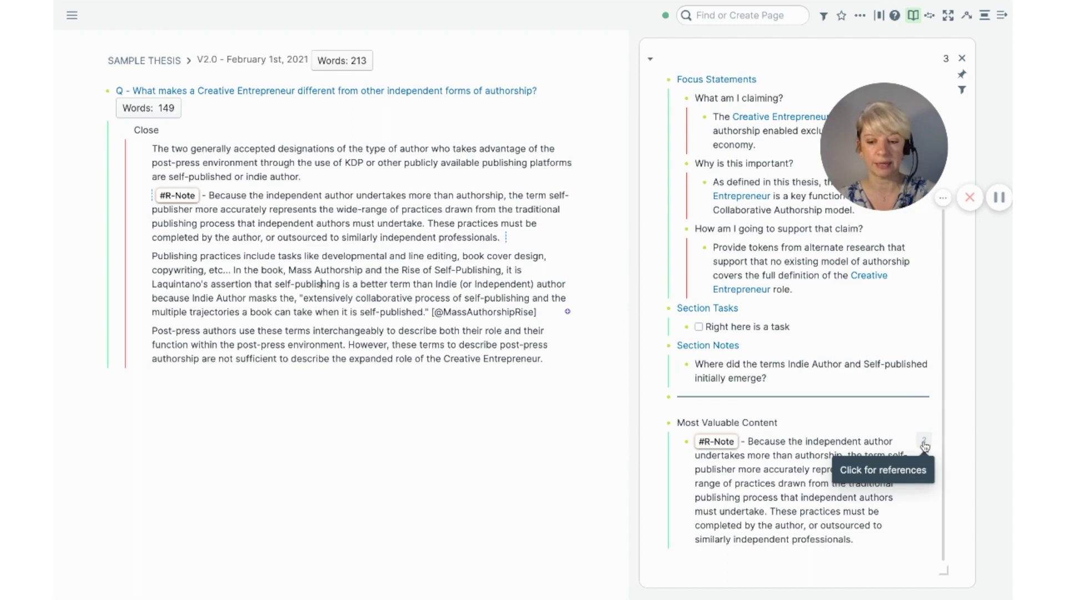
# - Re-insert the block reference in the second block under Close by searching blocks for the R-Note starting "Because the independent author"
pyautogui.click(536, 239)
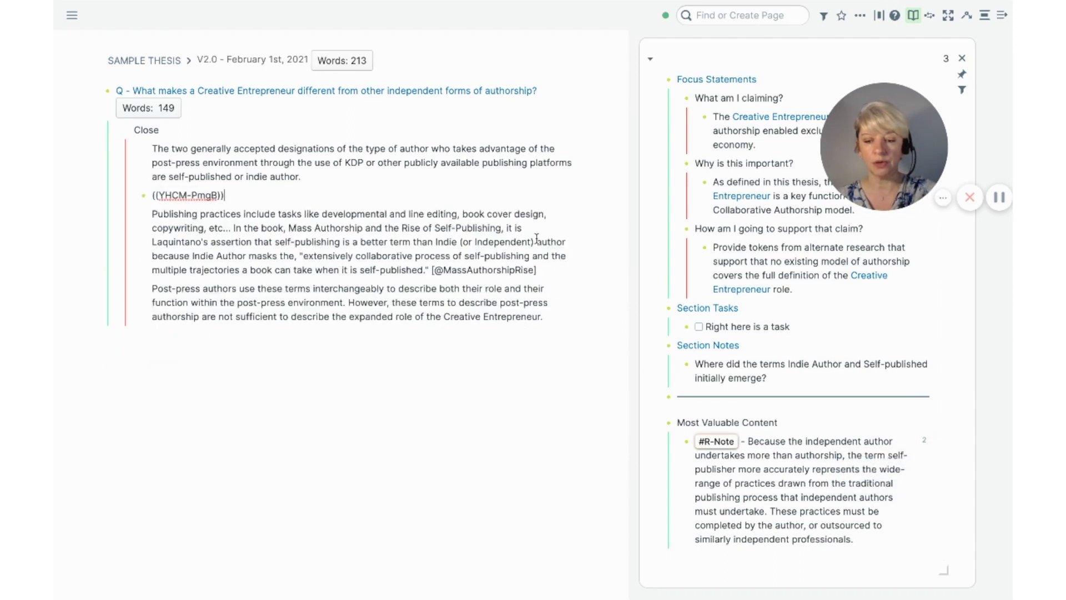
pyautogui.moveTo(232, 198); pyautogui.dragTo(171, 187)
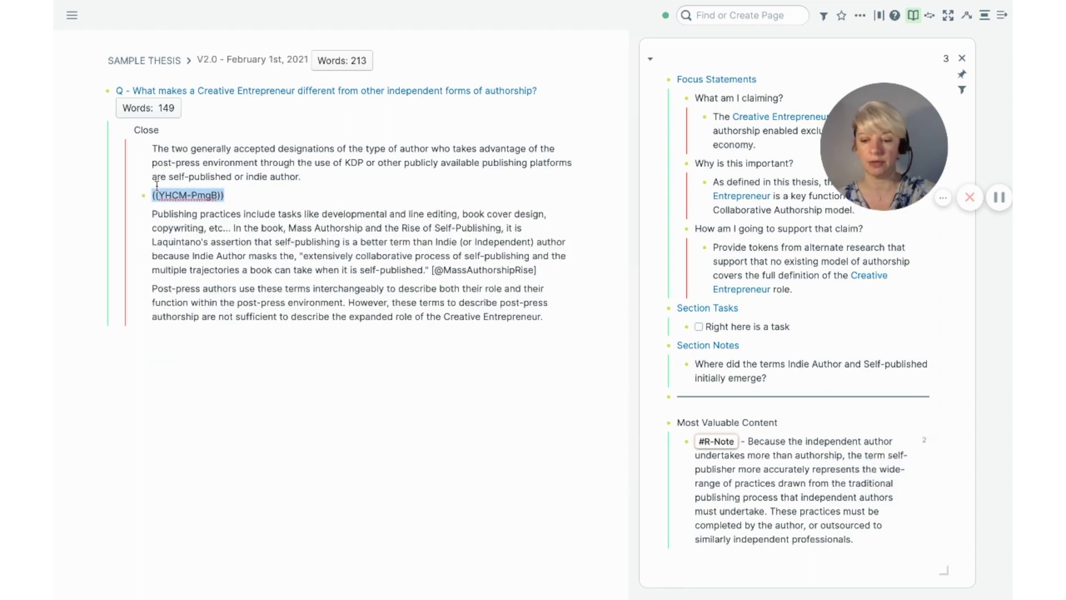
pyautogui.press('BackSpace')
pyautogui.write('/')
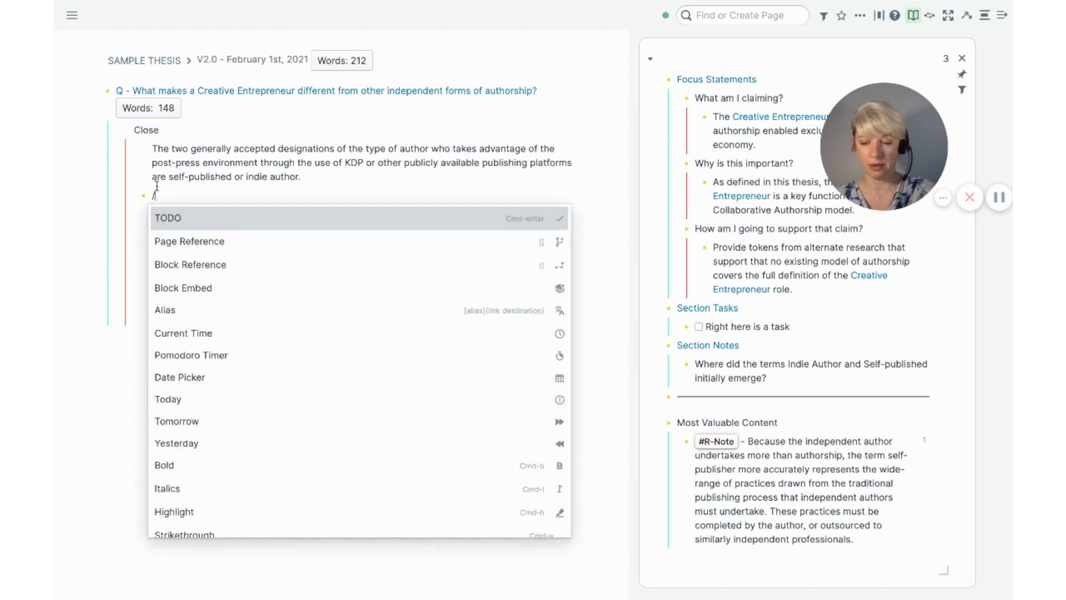
pyautogui.click(189, 264)
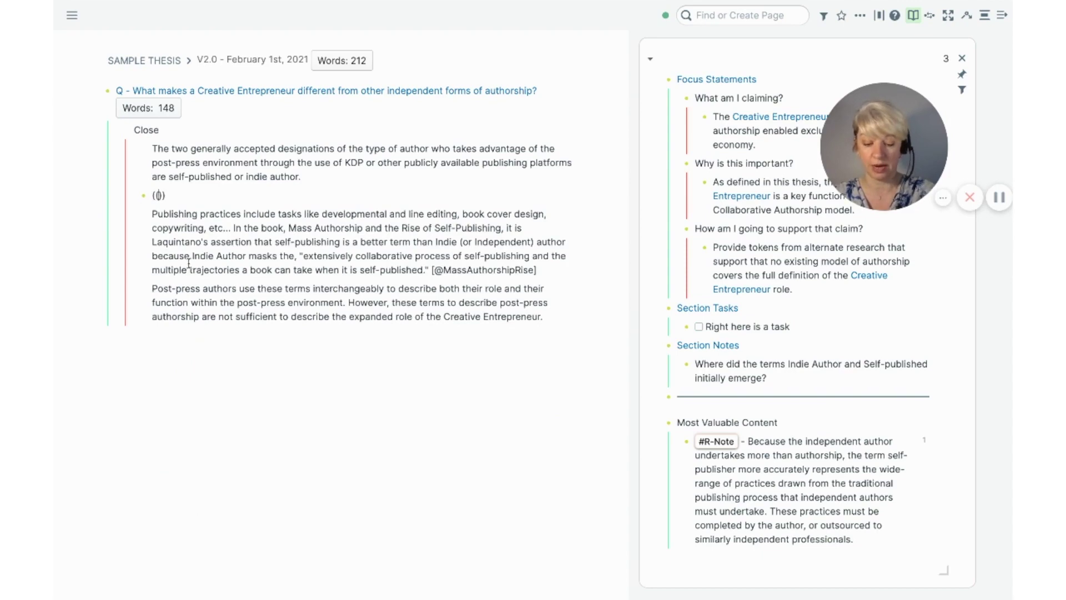
pyautogui.write('bea')
pyautogui.press('BackSpace')
pyautogui.write('caus')
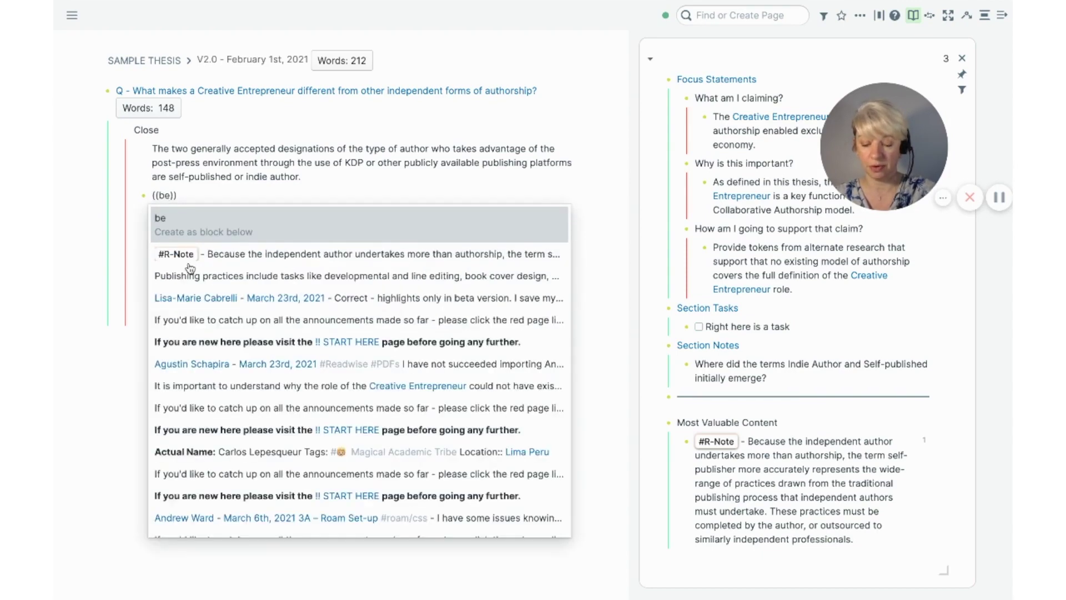
pyautogui.click(238, 261)
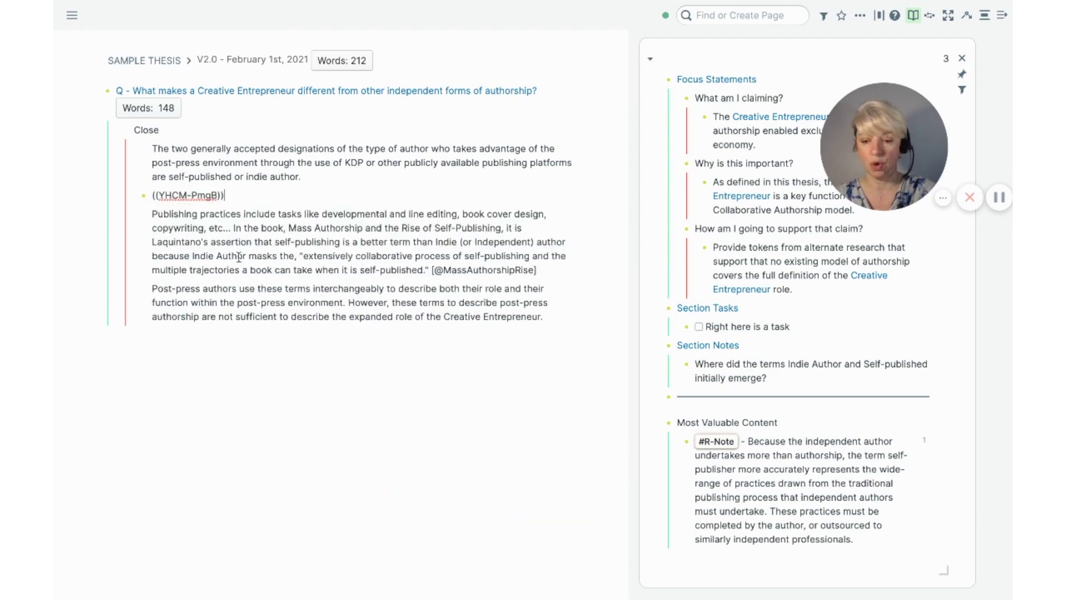
# - Copy the block reference of the sidebar's R-Note and paste it over the existing reference in the second block under Close
pyautogui.rightClick(689, 448)
pyautogui.click(722, 339)
pyautogui.click(370, 229)
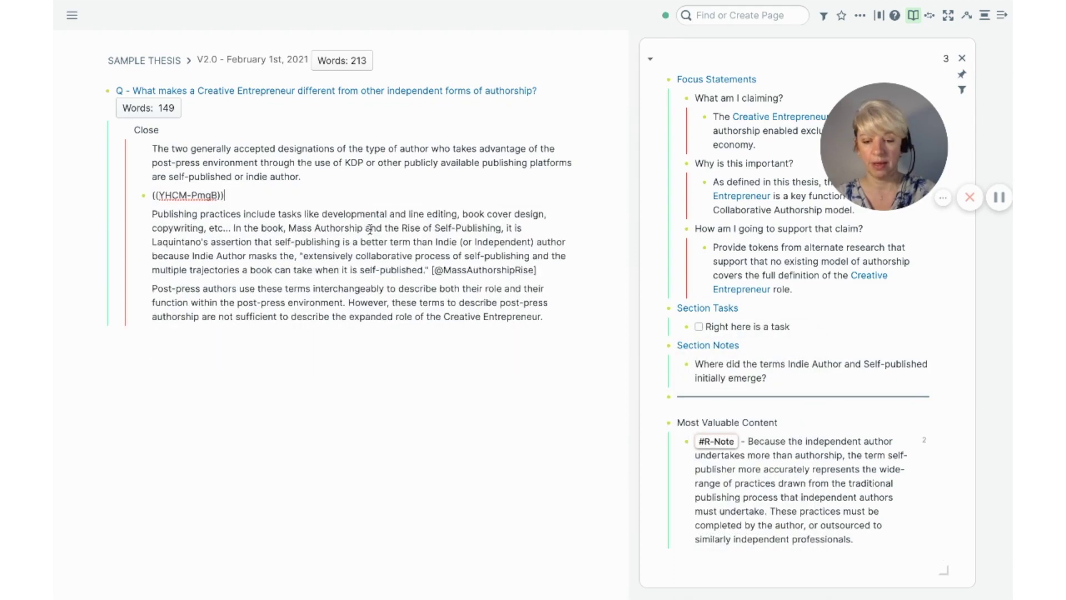
pyautogui.moveTo(219, 195); pyautogui.dragTo(159, 192)
pyautogui.write('((')
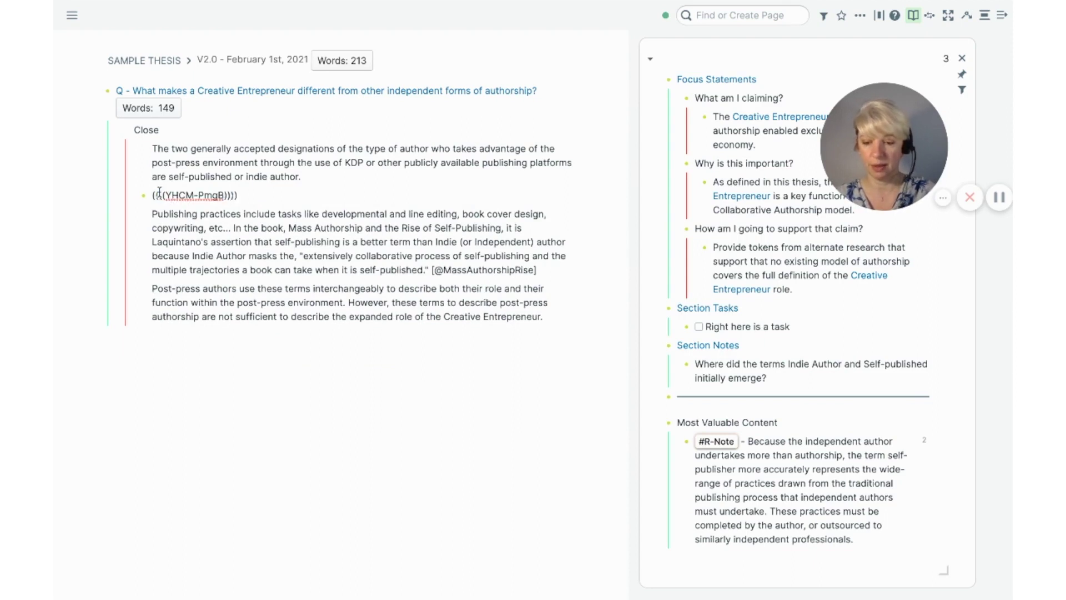
pyautogui.moveTo(245, 195); pyautogui.dragTo(152, 198)
pyautogui.press('BackSpace')
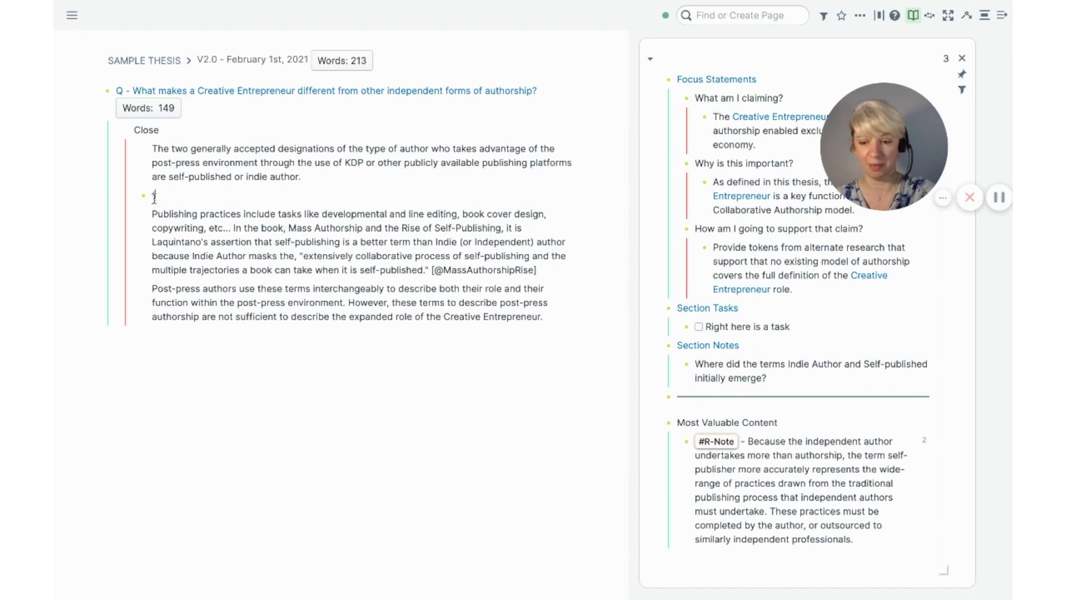
pyautogui.hotkey('ctrl', 'v')
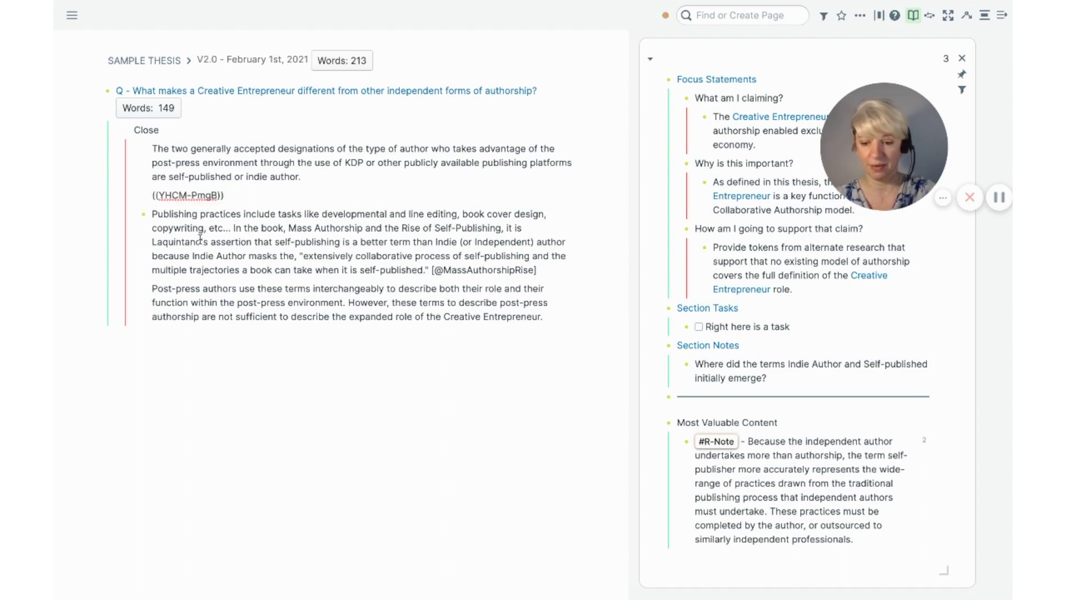
pyautogui.click(200, 239)
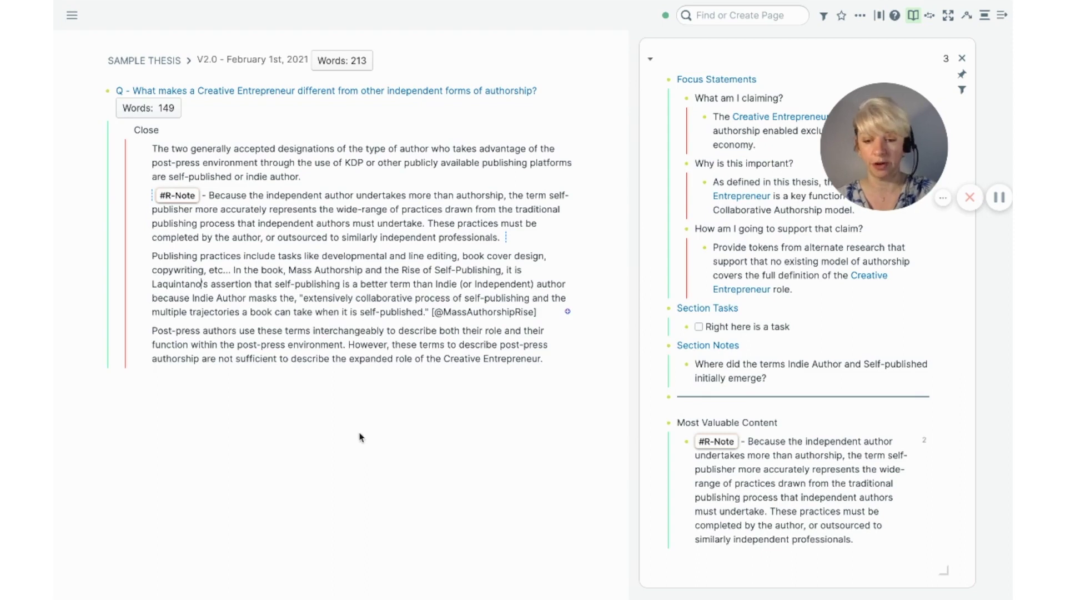
# - Replace the R-Note block reference with text and alias, and preview the source note from its asterisk
pyautogui.rightClick(320, 227)
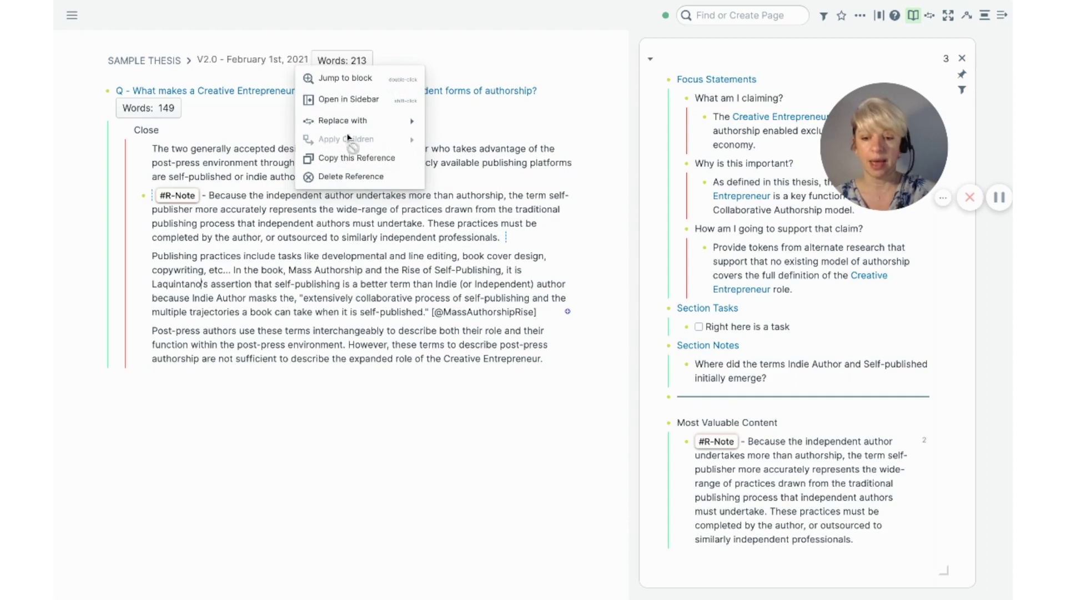
pyautogui.moveTo(354, 125)
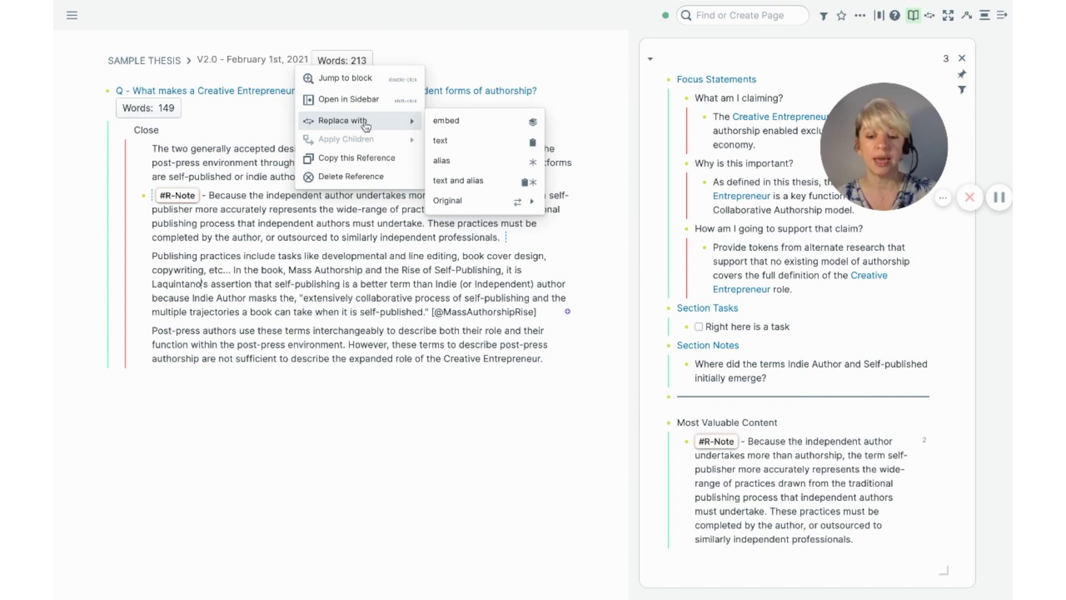
pyautogui.click(476, 181)
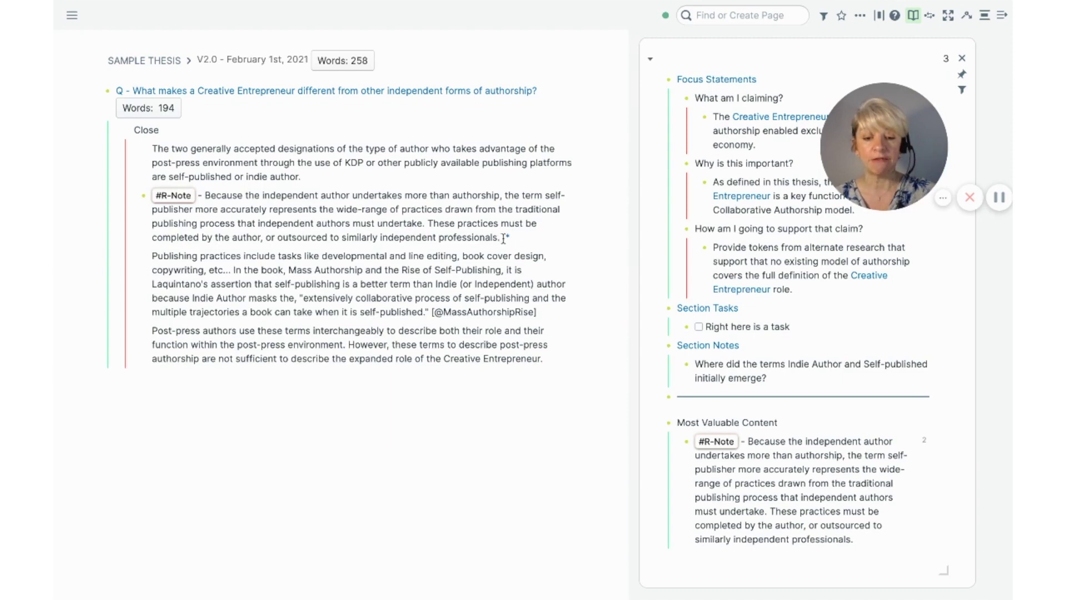
pyautogui.moveTo(508, 238)
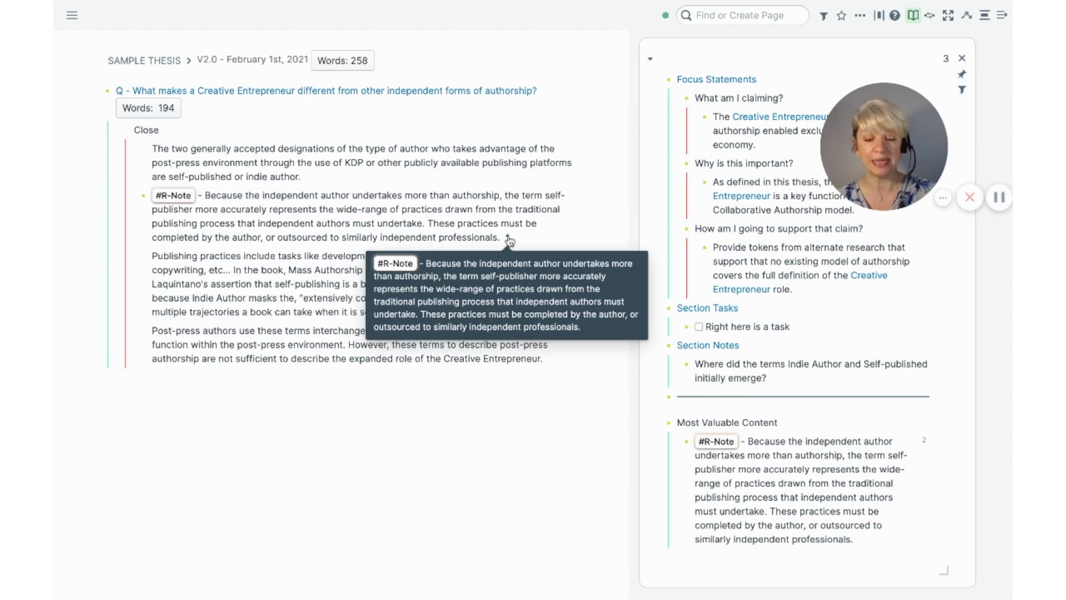
# - Delete the R-Note tag and its dash from the start of the second paragraph under Close
pyautogui.click(401, 211)
pyautogui.click(205, 195)
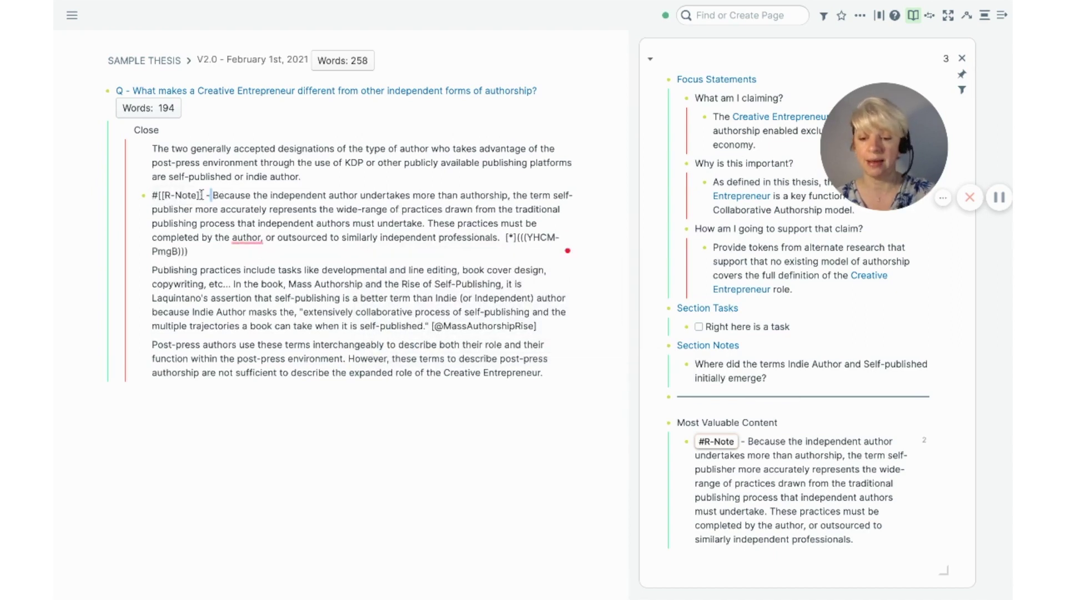
pyautogui.keyDown('shift'); pyautogui.click(153, 195); pyautogui.keyUp('shift')
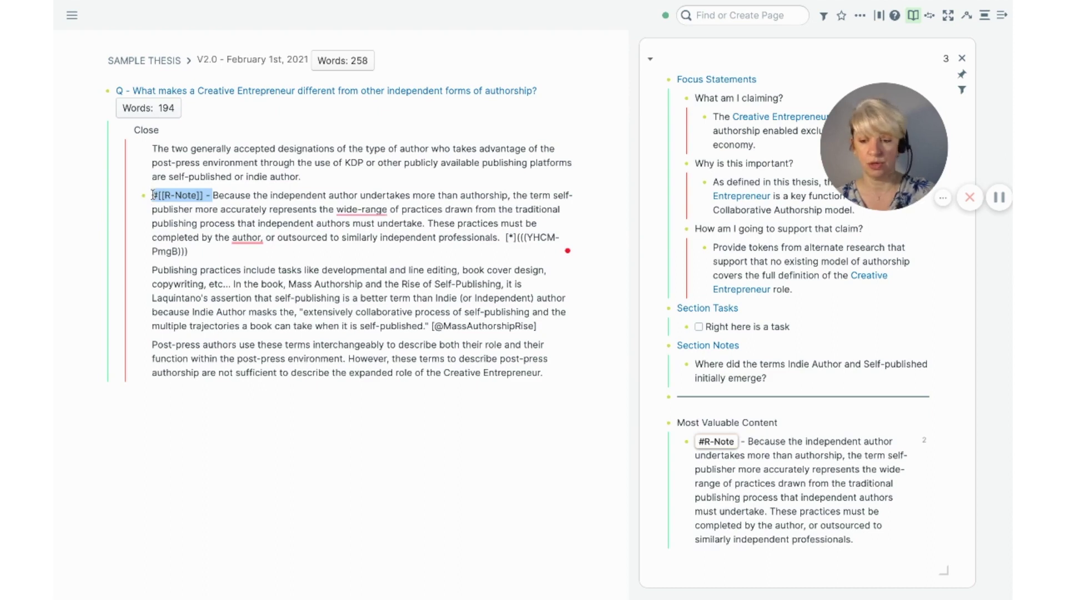
pyautogui.press('BackSpace')
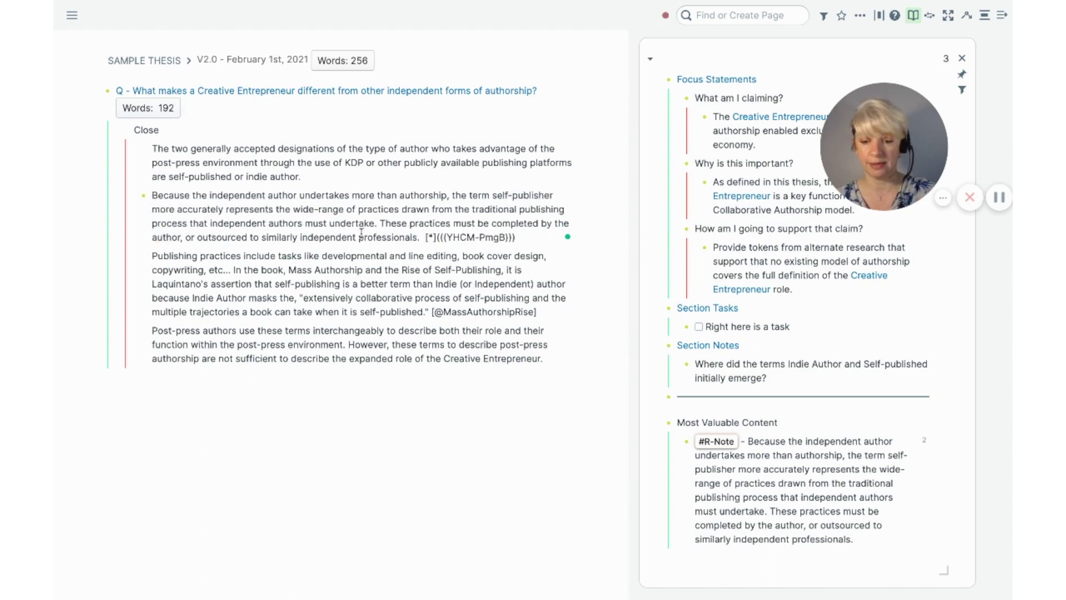
# - Correct the second paragraph by changing "wide-range" to "wide range" and removing the comma after "completed by the author"
pyautogui.moveTo(331, 213)
pyautogui.click(329, 230)
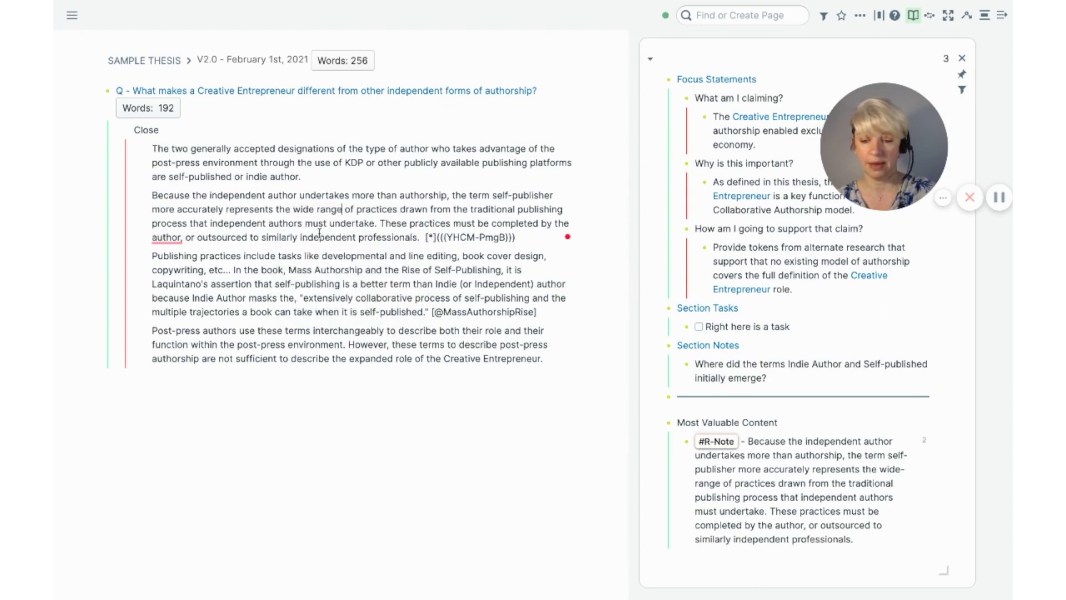
pyautogui.moveTo(170, 236)
pyautogui.click(183, 272)
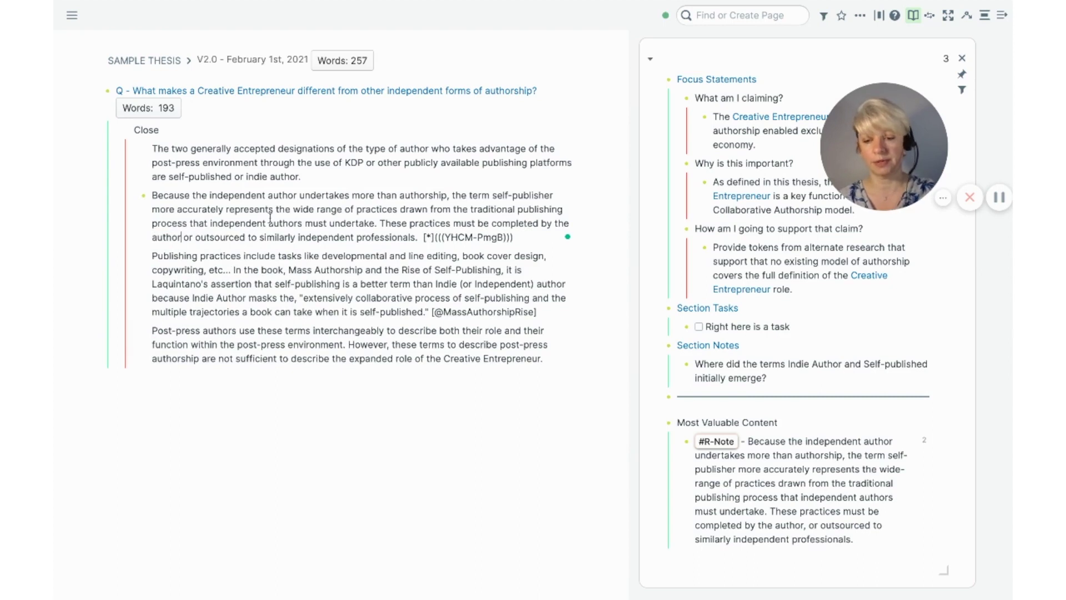
pyautogui.click(334, 291)
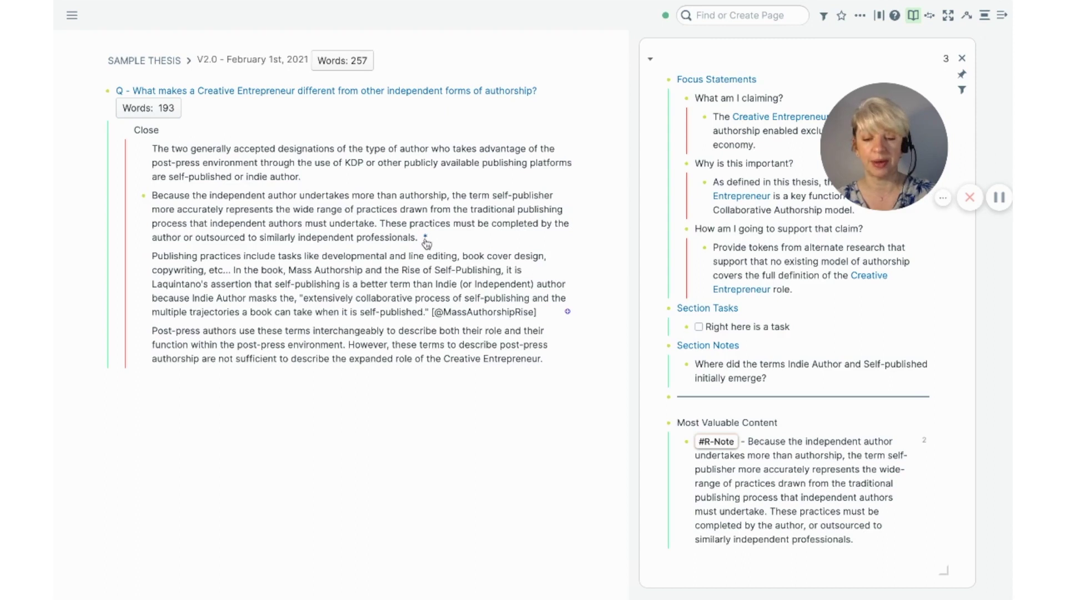
# - Remove the extra space between "independent professionals." and the asterisk alias in the second paragraph
pyautogui.moveTo(426, 240)
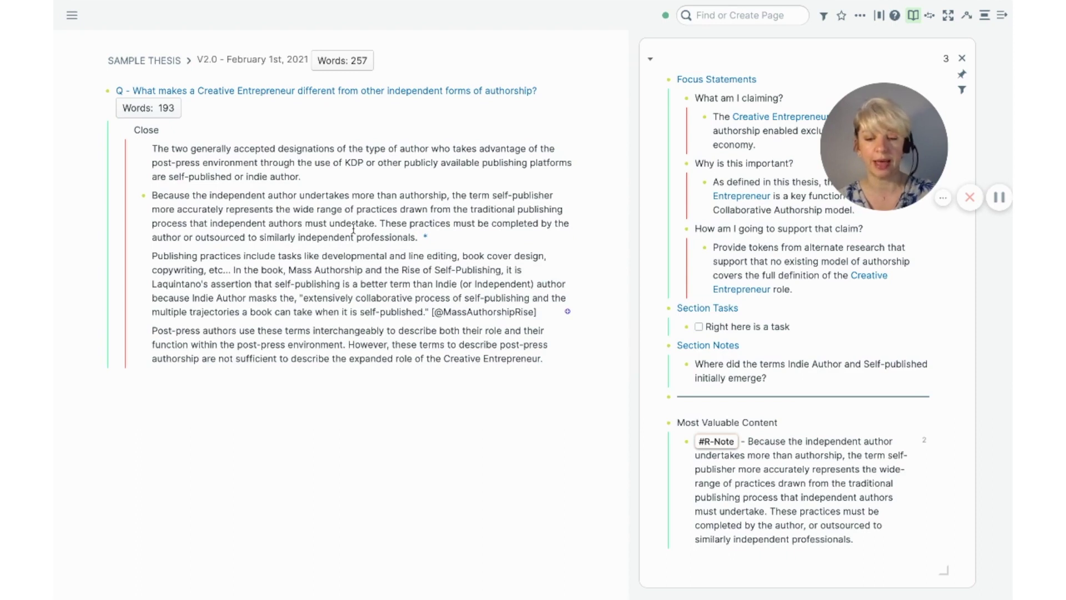
pyautogui.click(421, 237)
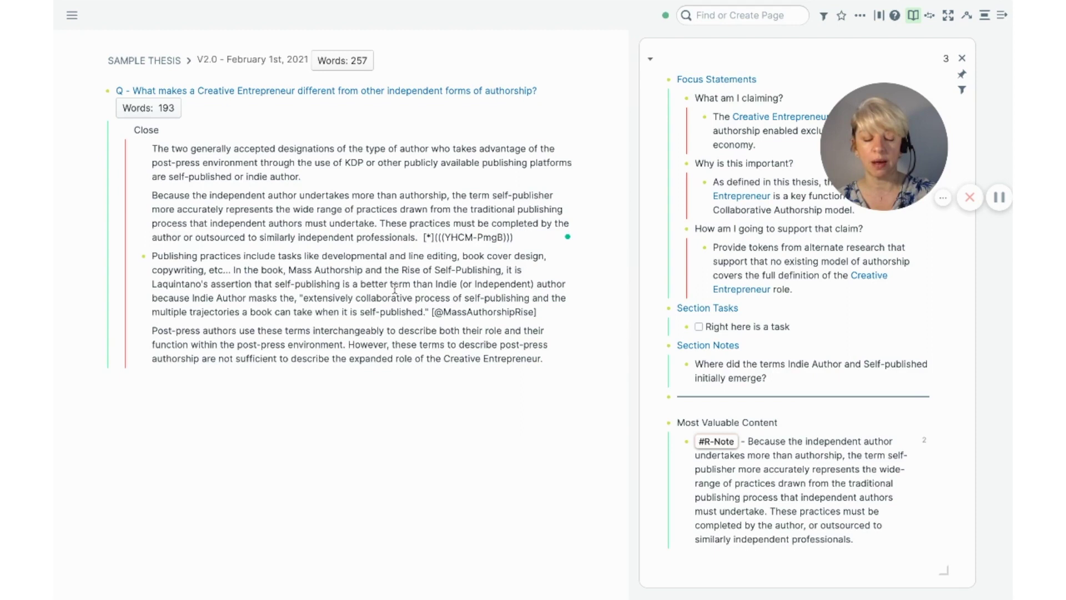
pyautogui.press('BackSpace')
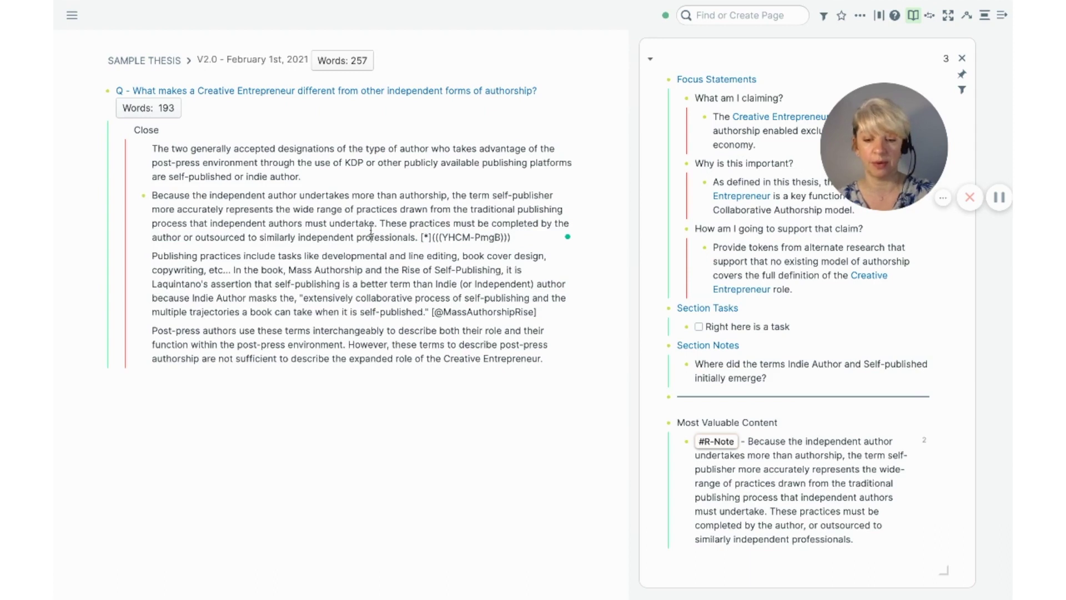
pyautogui.click(346, 281)
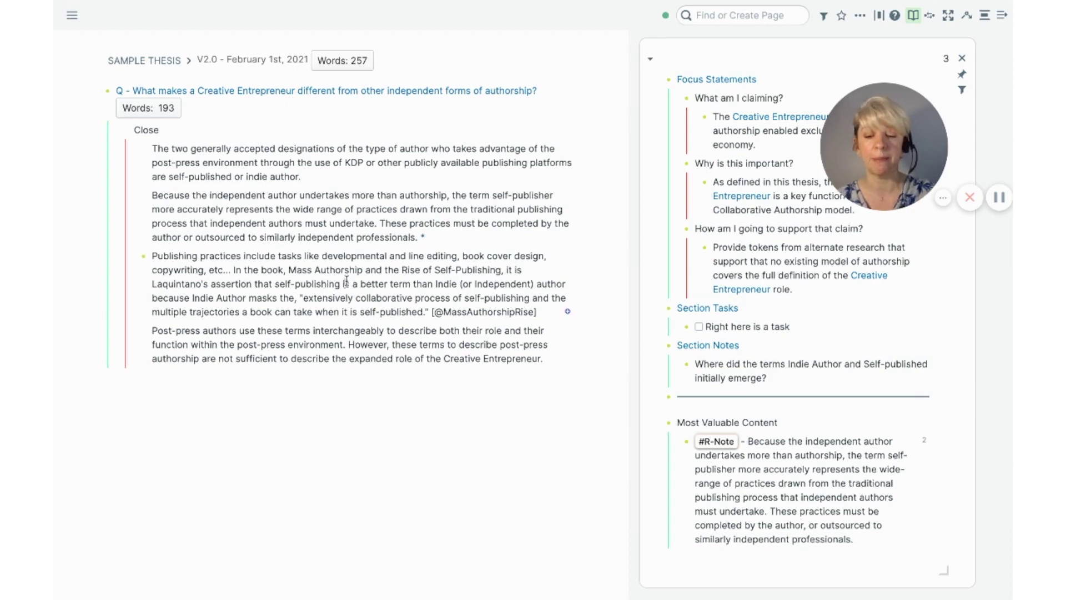
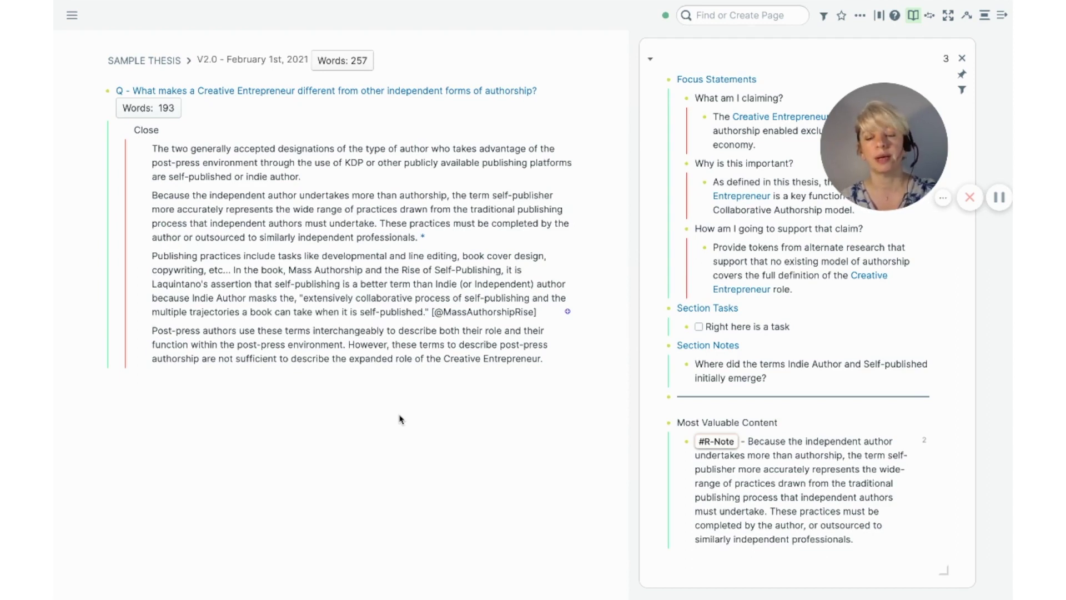
# - Close the sidebar's question outline and open the page "10 – Writing in Roam Research"
pyautogui.click(964, 62)
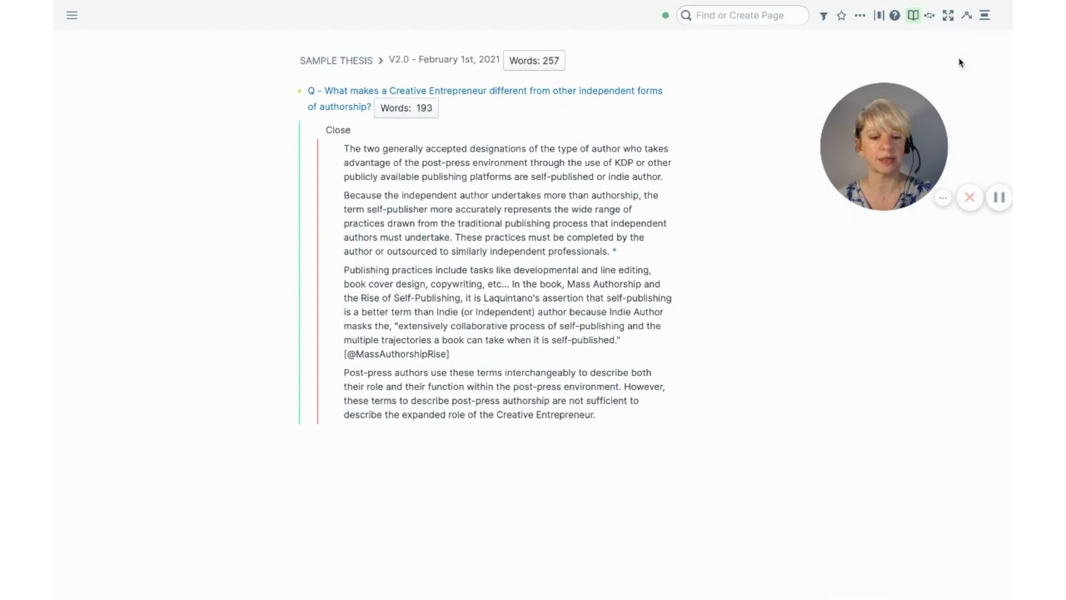
pyautogui.click(734, 15)
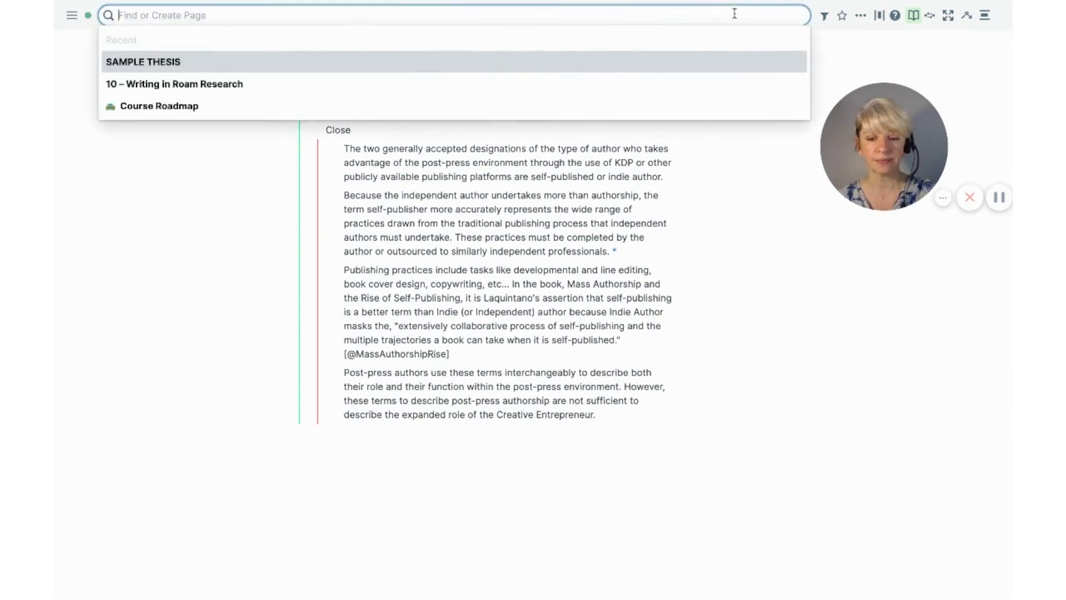
pyautogui.click(170, 87)
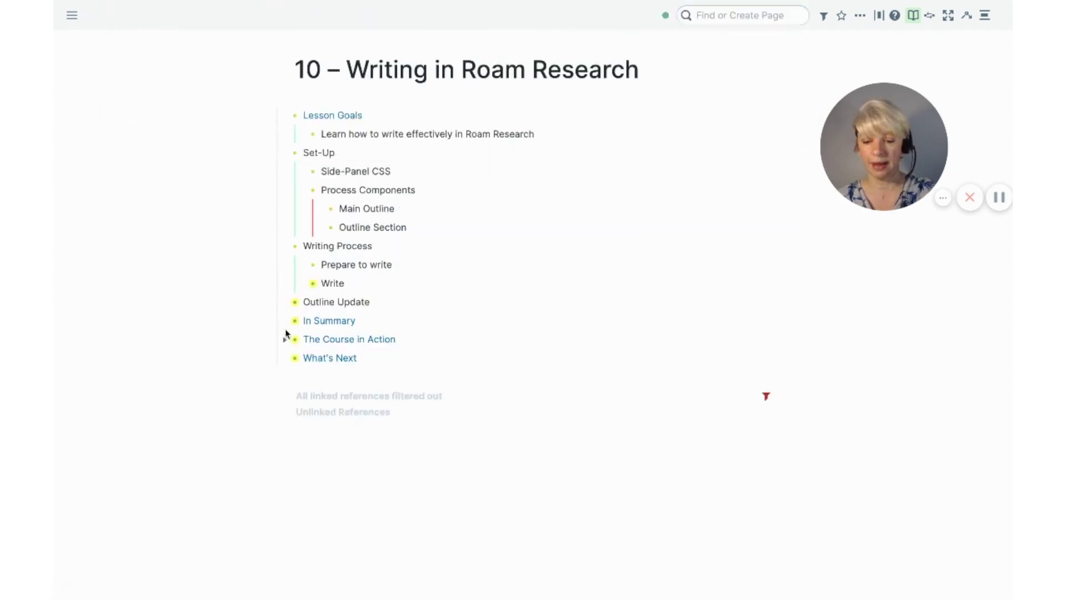
# - Expand the Write block under Writing Process and review its paragraph, note transfer, reference and filtering topics
pyautogui.click(302, 286)
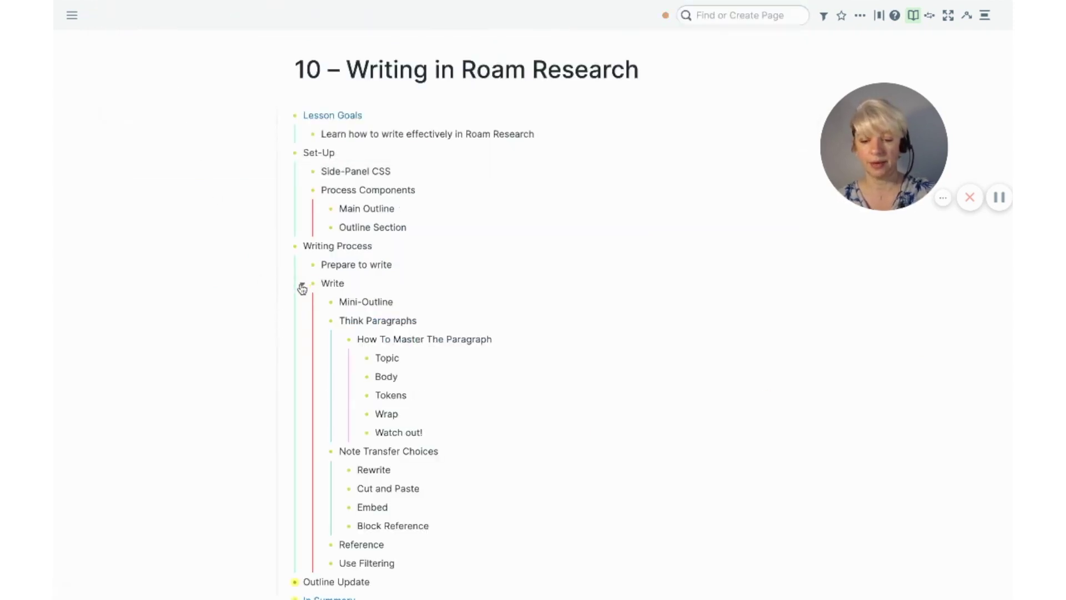
pyautogui.scroll(-3, 303, 488)
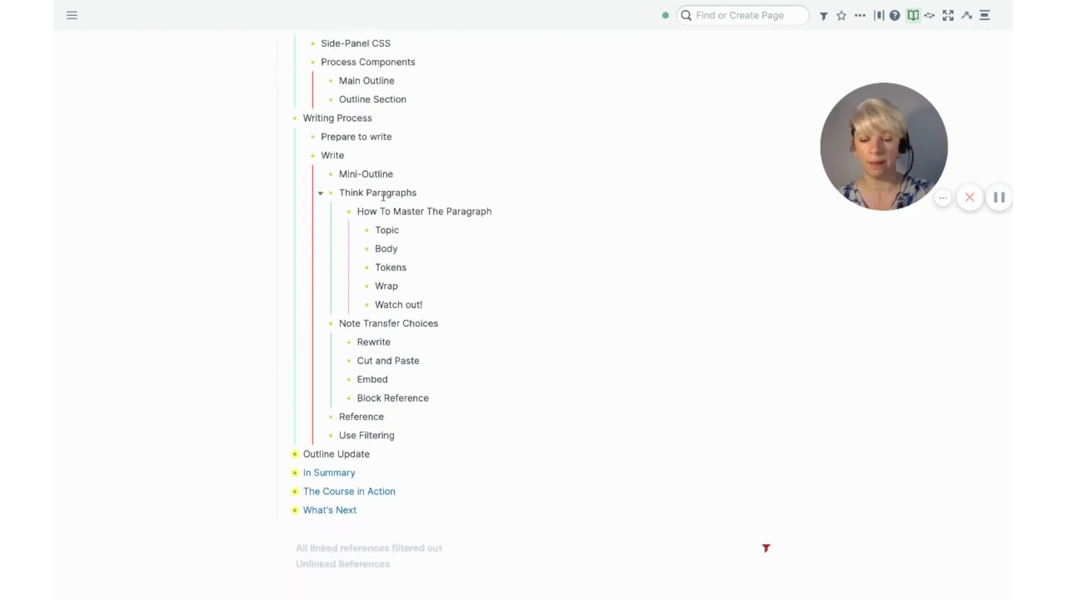
pyautogui.scroll(-1, 416, 333)
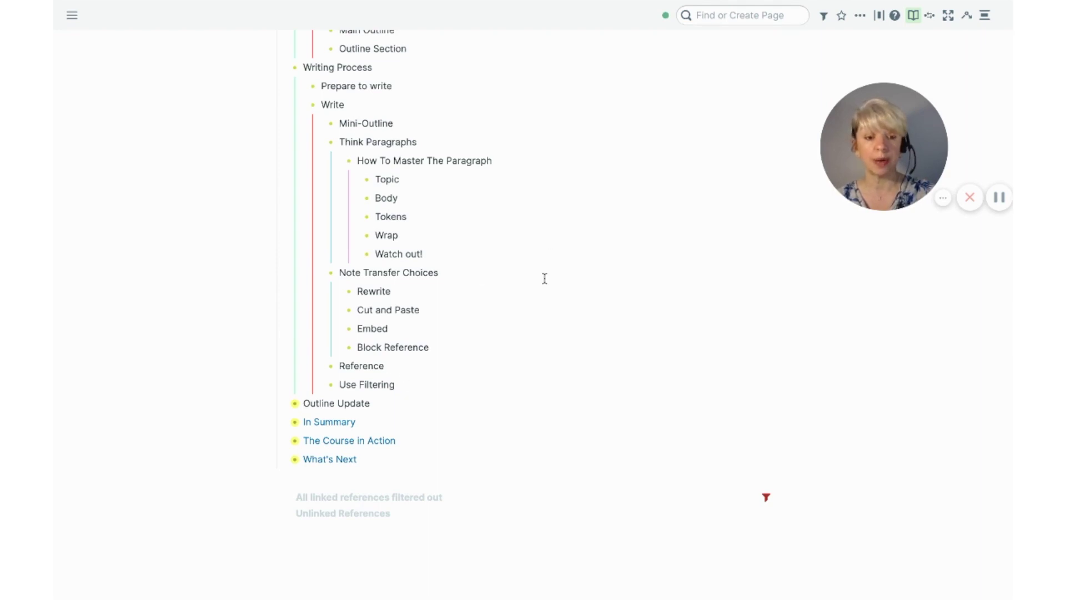
# - Return to the SAMPLE THESIS page and open the question "What makes a Creative Entrepreneur different from other independent forms of authorship?" in the sidebar
pyautogui.click(700, 18)
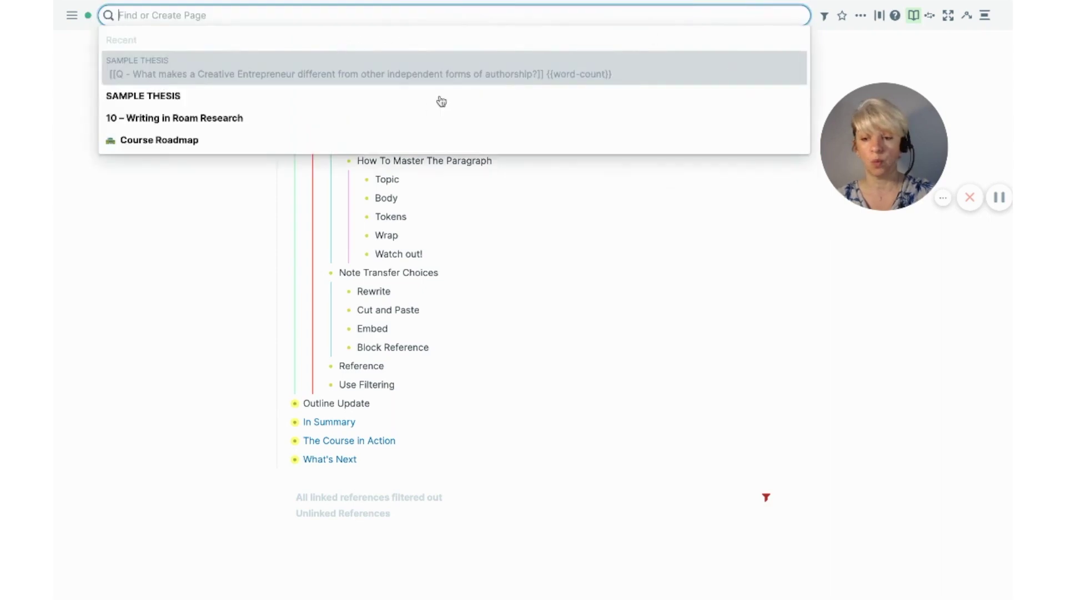
pyautogui.click(161, 103)
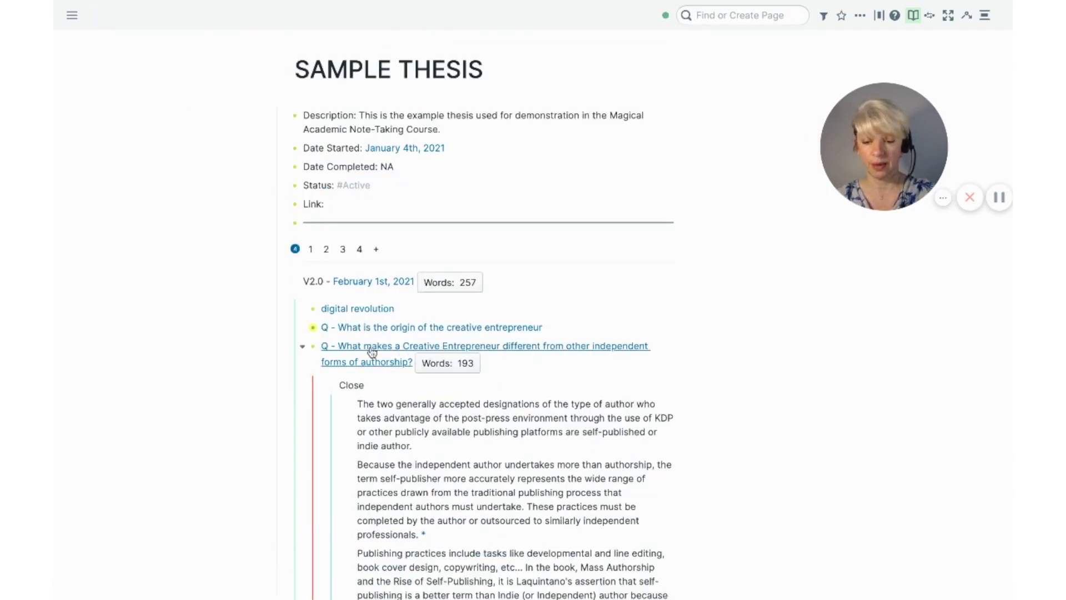
pyautogui.keyDown('shift'); pyautogui.click(372, 353); pyautogui.keyUp('shift')
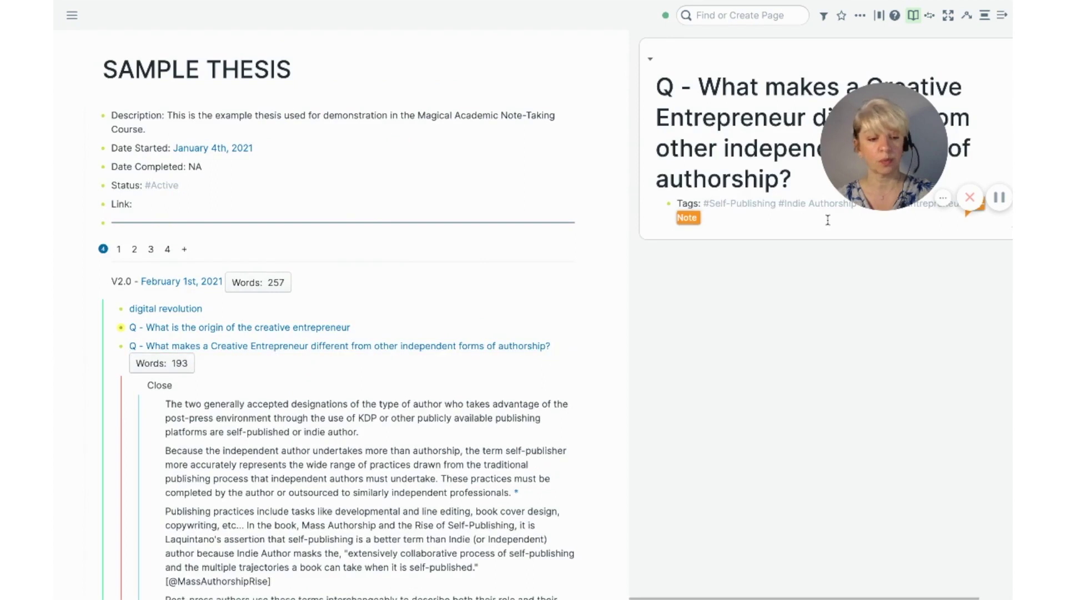
# - Enlarge the question's sidebar panel and bring the R-Note under Most Valuable Content into view
pyautogui.hscroll(2, 986, 233)
pyautogui.moveTo(982, 227); pyautogui.dragTo(874, 584)
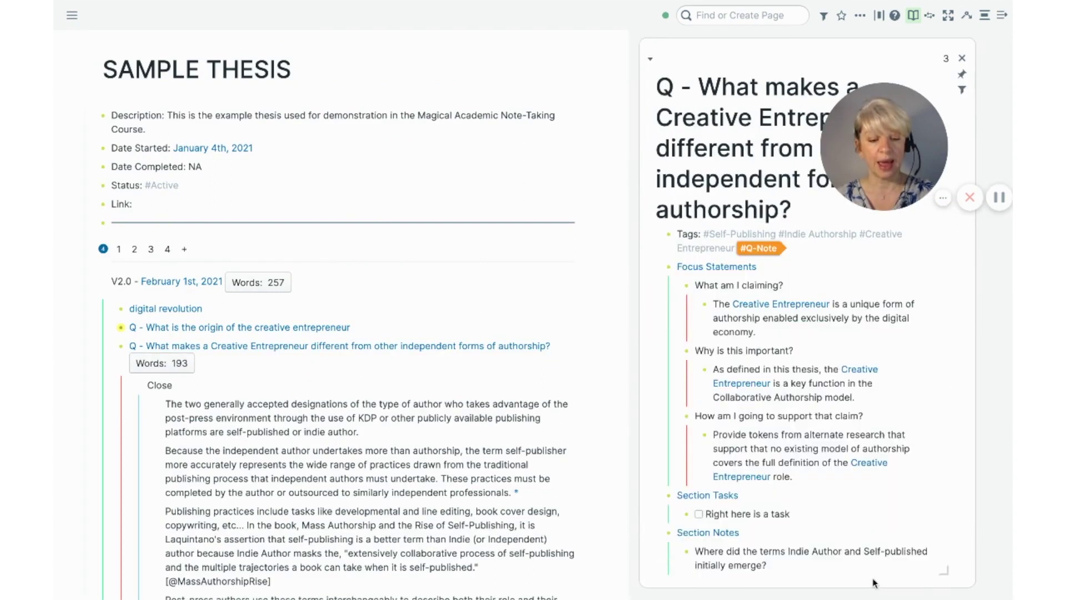
pyautogui.scroll(-3, 769, 449)
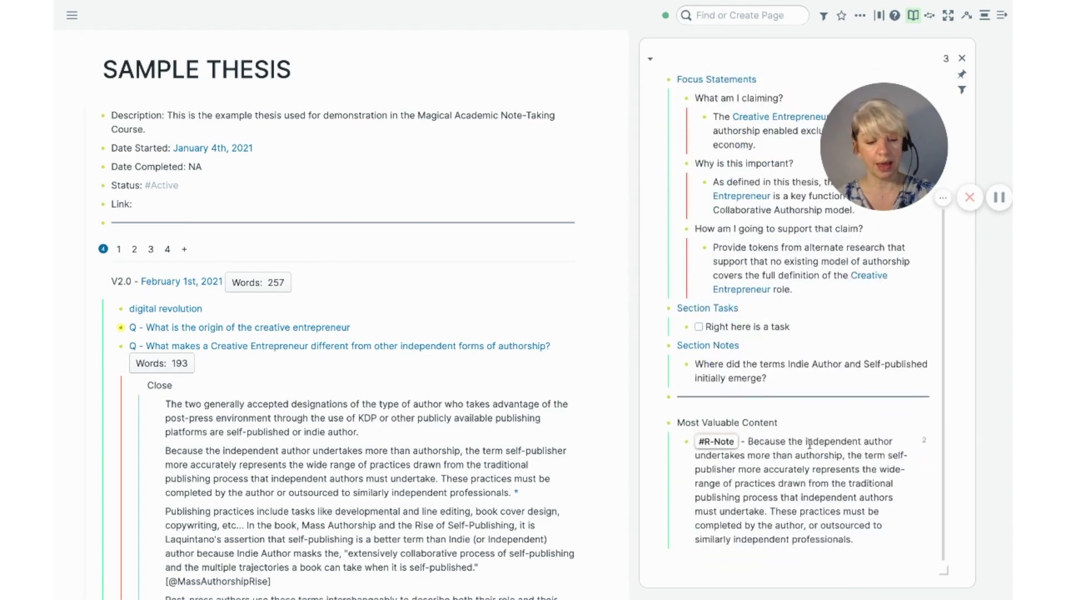
# - Try to append the tag #[[Used]] to the end of the R-Note in the sidebar's Most Valuable Content
pyautogui.click(872, 541)
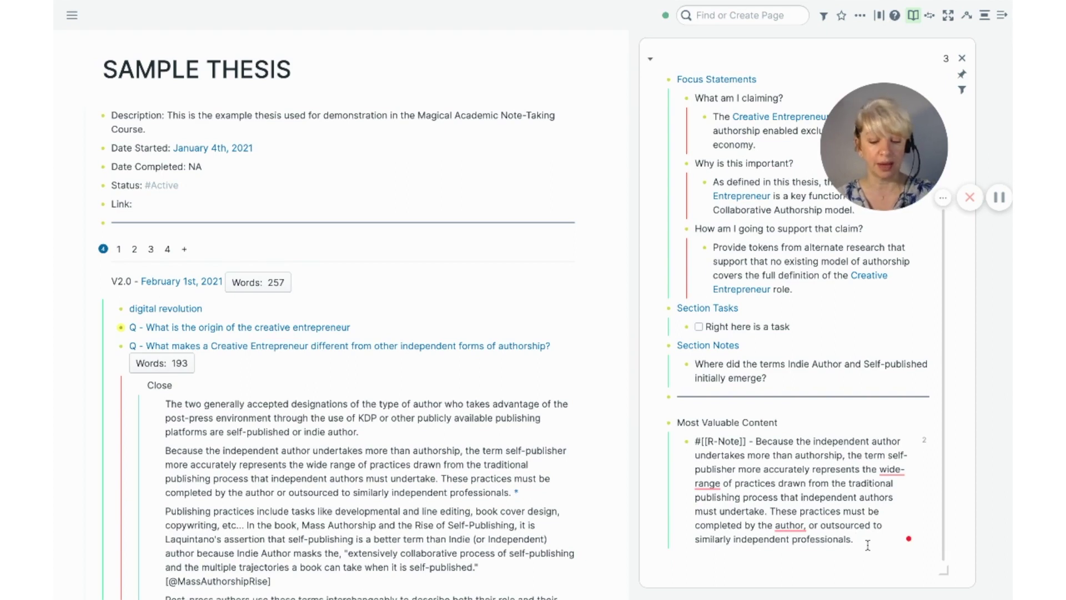
pyautogui.write('#')
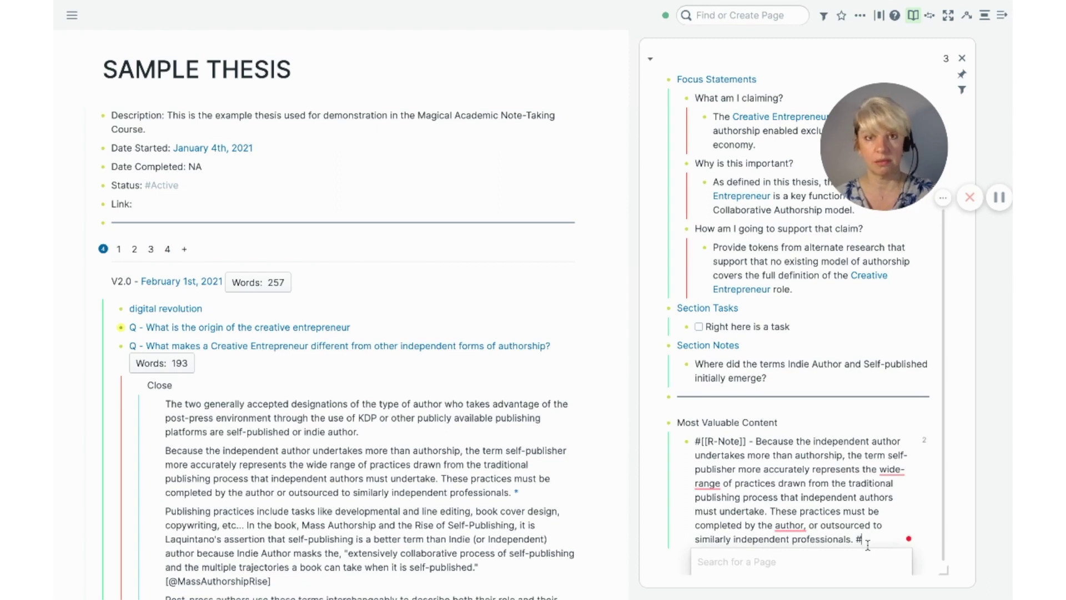
pyautogui.write('[[')
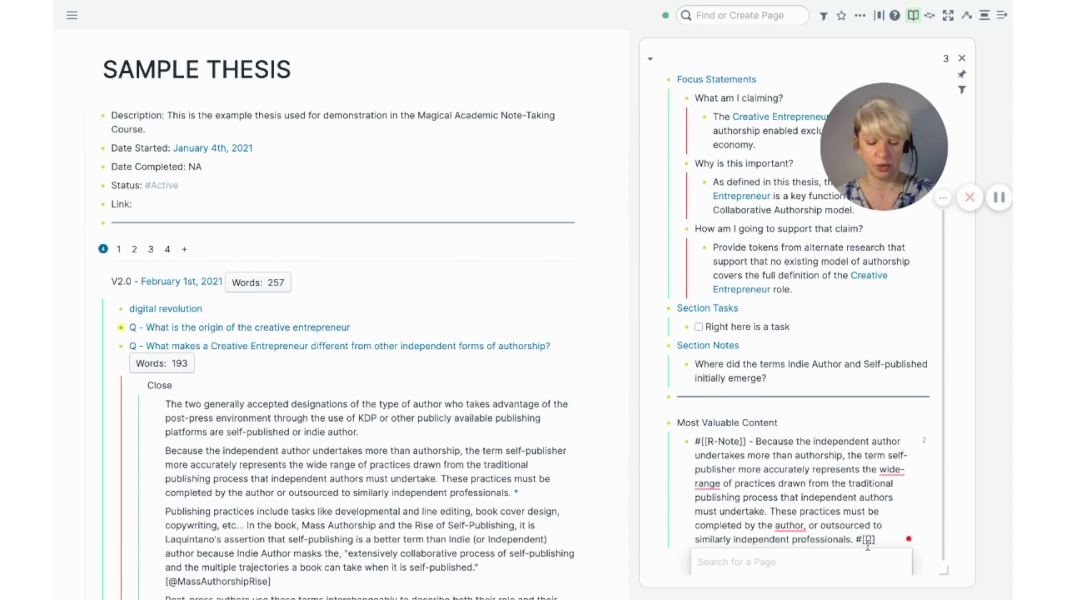
pyautogui.write('Us')
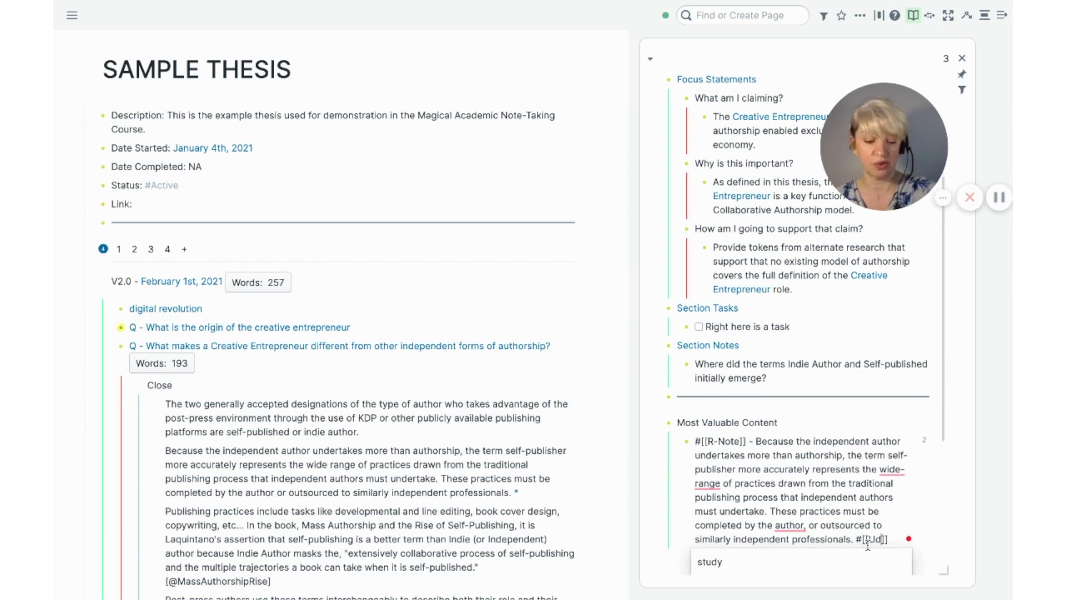
pyautogui.press('BackSpace')
pyautogui.write('sed')
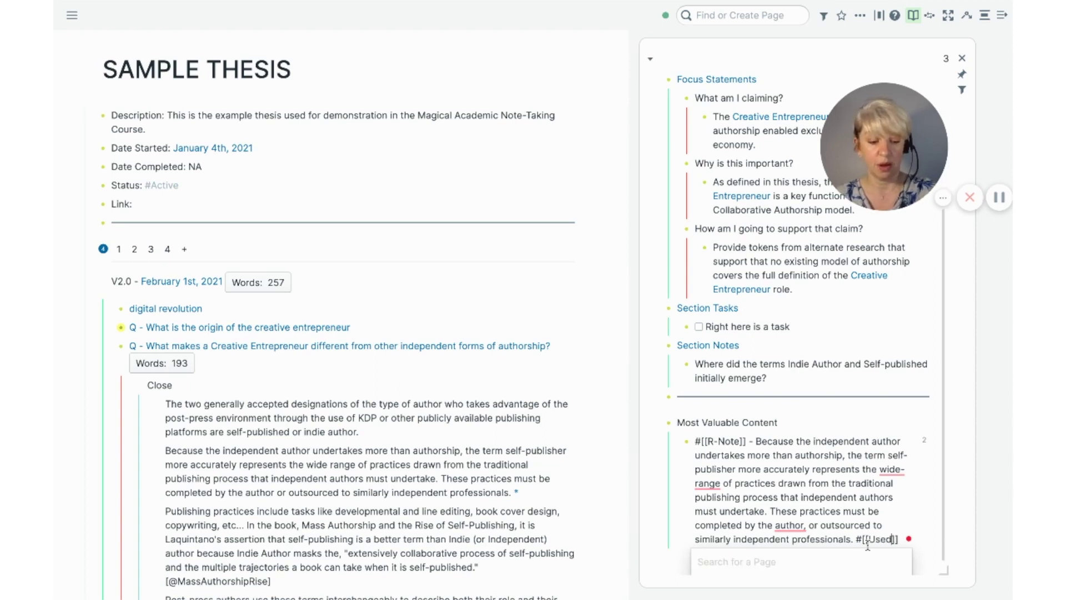
pyautogui.click(900, 517)
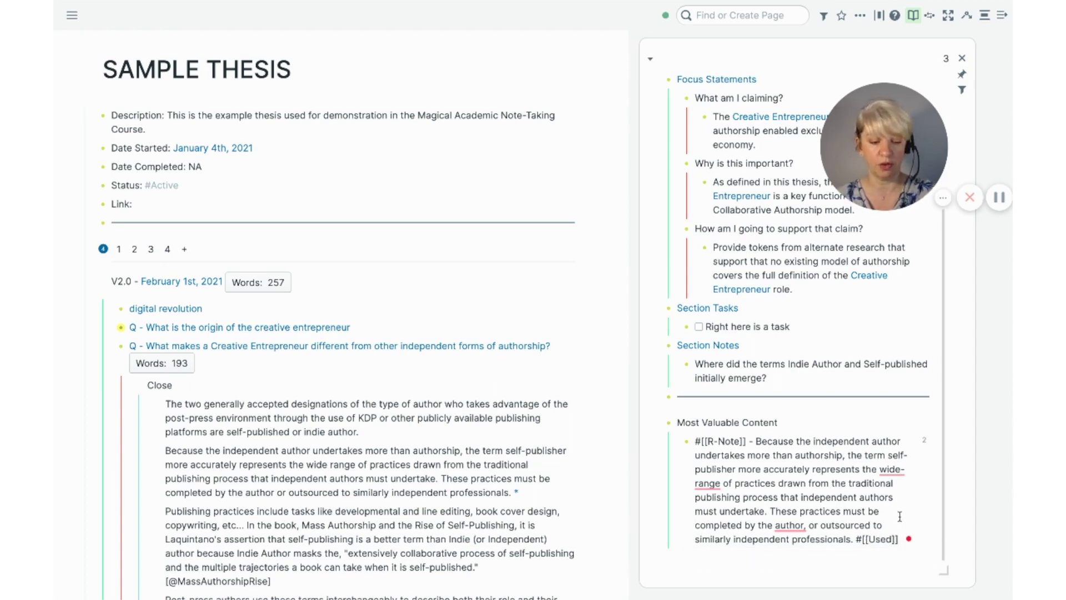
pyautogui.scroll(1, 851, 423)
pyautogui.scroll(3, 851, 424)
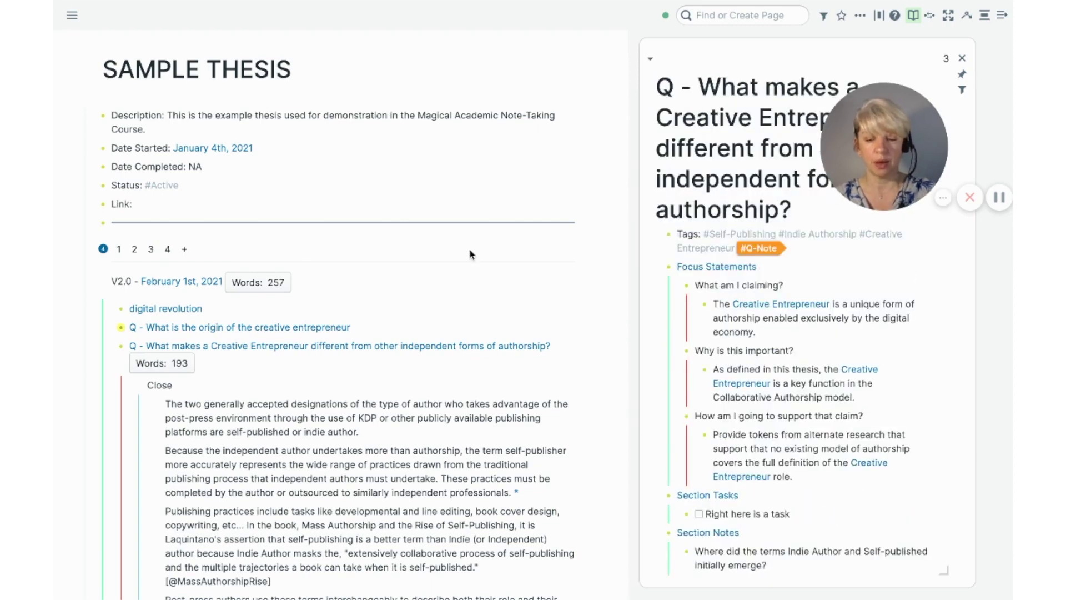
# - Open the "What makes a Creative Entrepreneur different" question page in the main view and check its R-Note for the Used tag
pyautogui.click(308, 349)
pyautogui.scroll(-1, 476, 389)
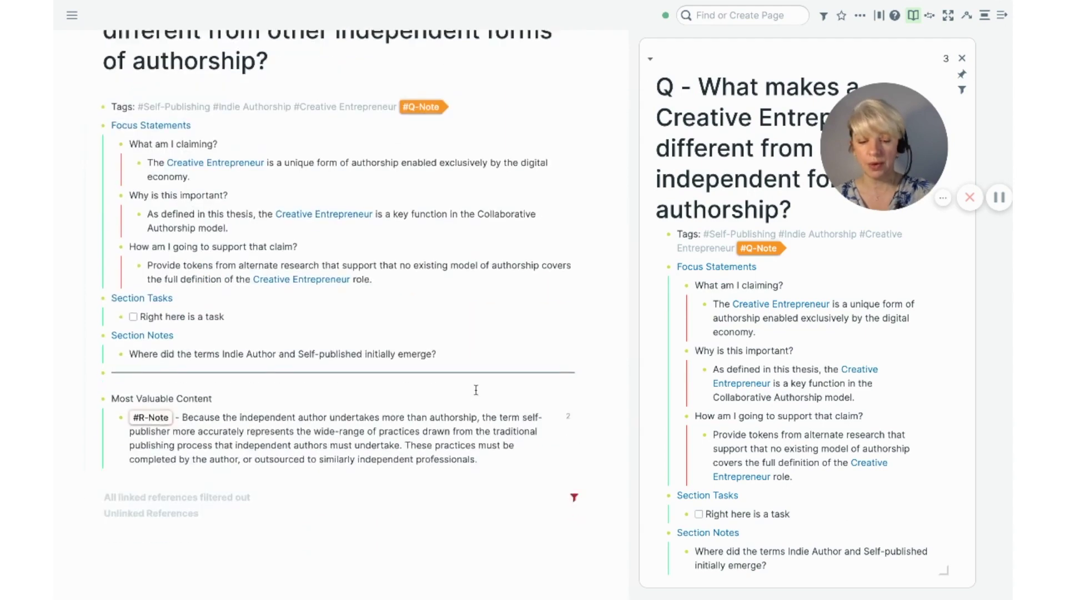
pyautogui.scroll(1, 476, 389)
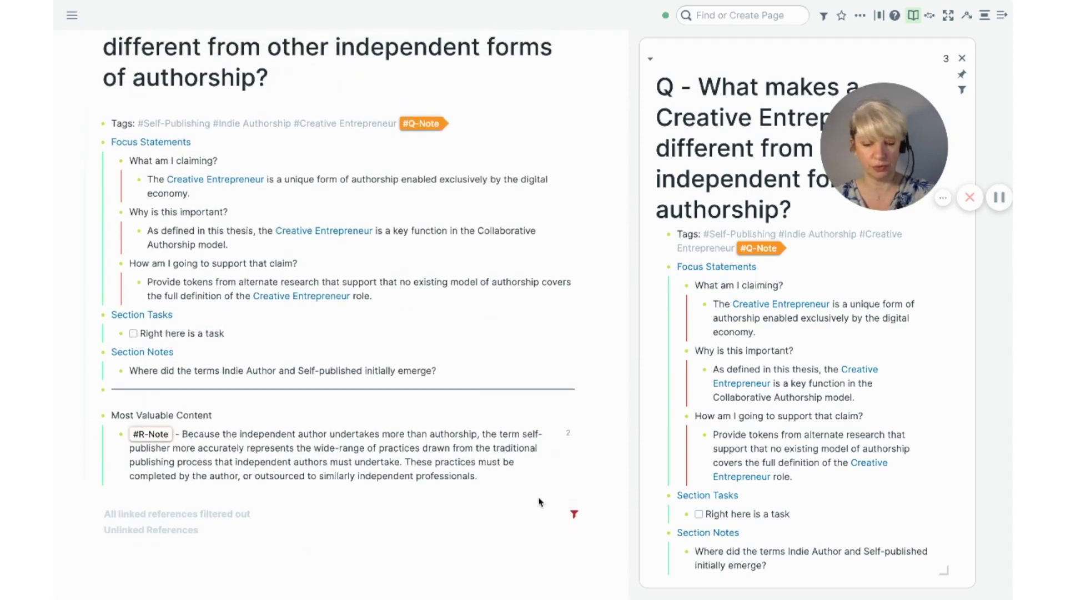
pyautogui.scroll(-3, 756, 455)
pyautogui.click(756, 455)
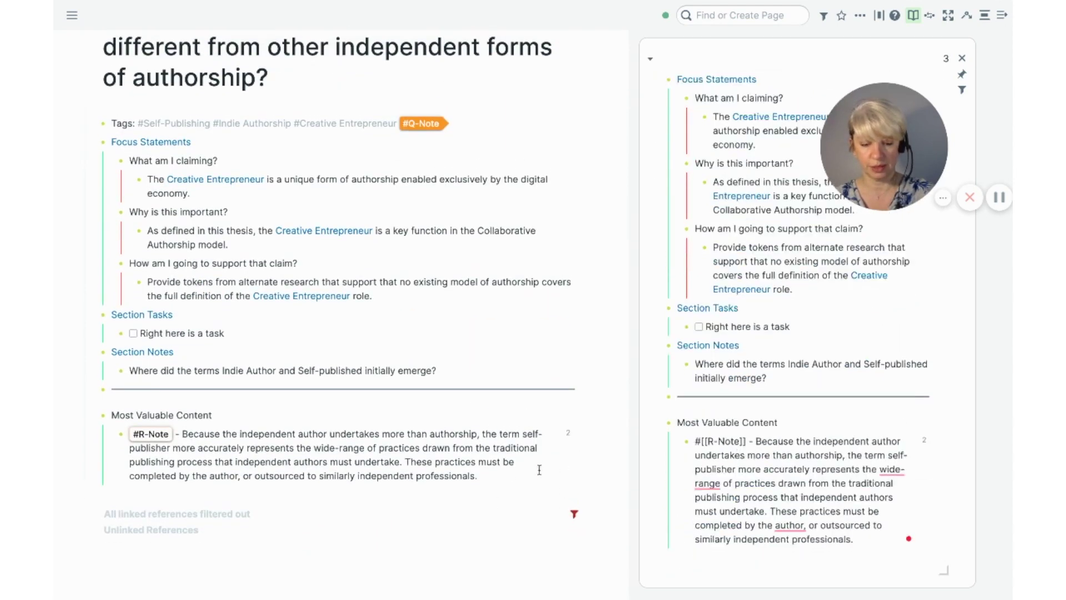
# - Append the tag #[[Used]] after "similarly independent professionals." in the main page's R-Note
pyautogui.click(497, 476)
pyautogui.click(498, 503)
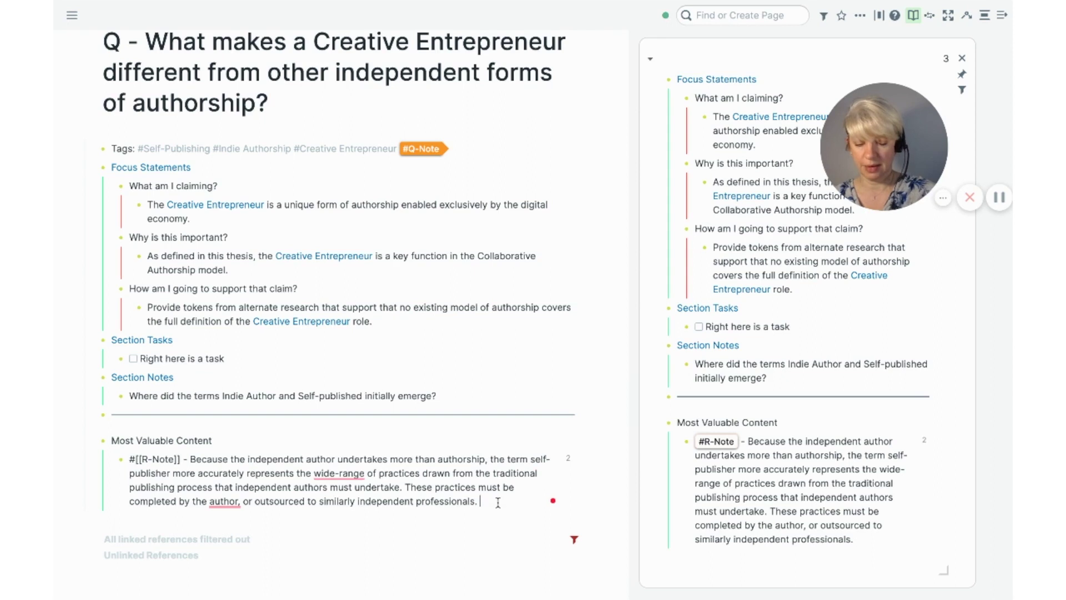
pyautogui.write('#')
pyautogui.write('[[Us')
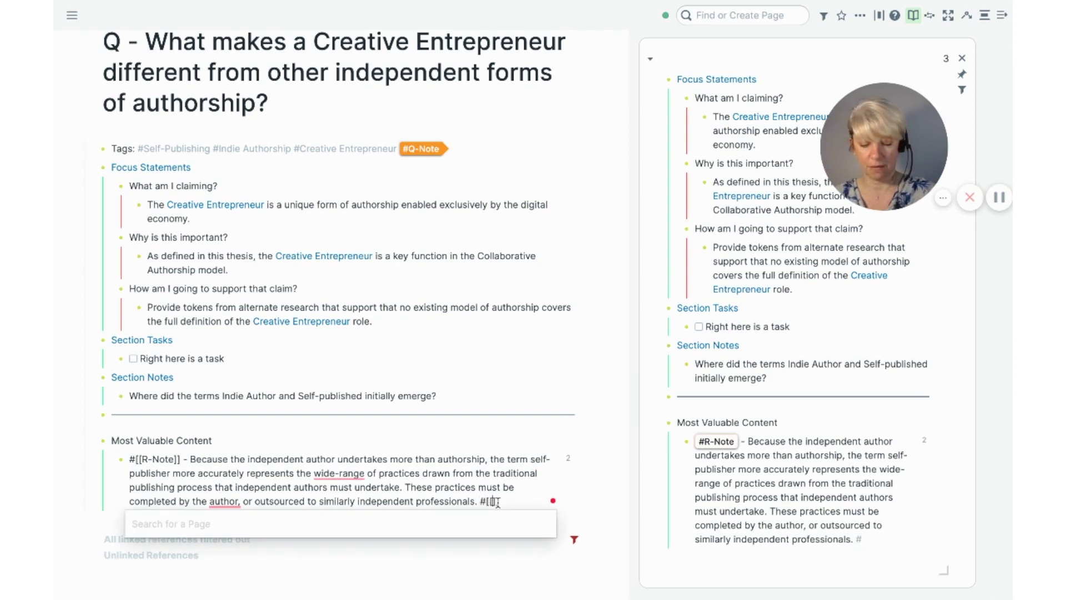
pyautogui.write('ed]]')
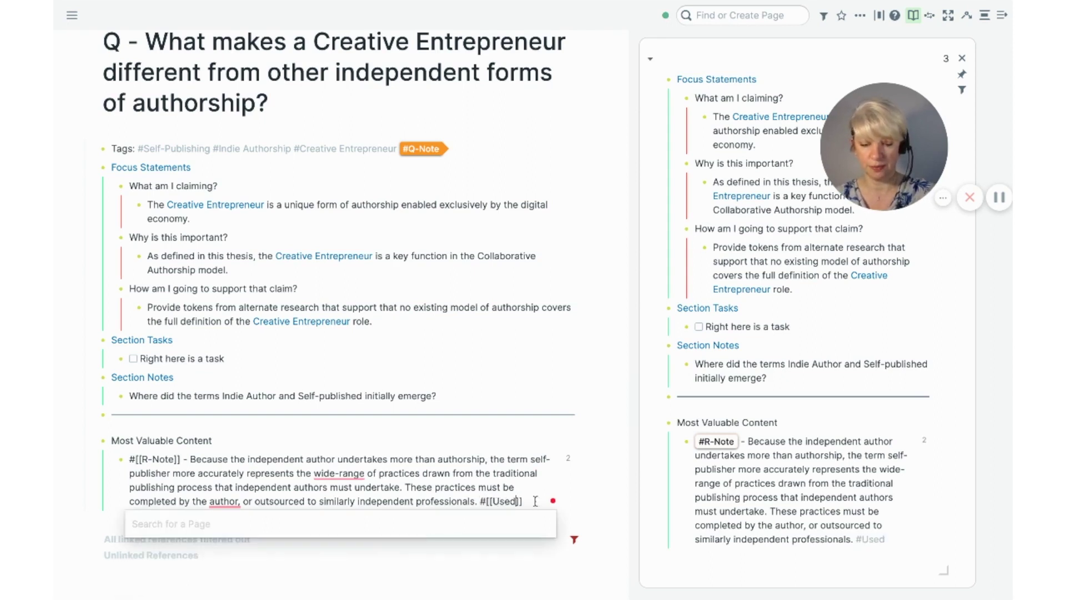
# - Filter the question page to remove blocks tagged Used, and dismiss the filter options
pyautogui.click(823, 20)
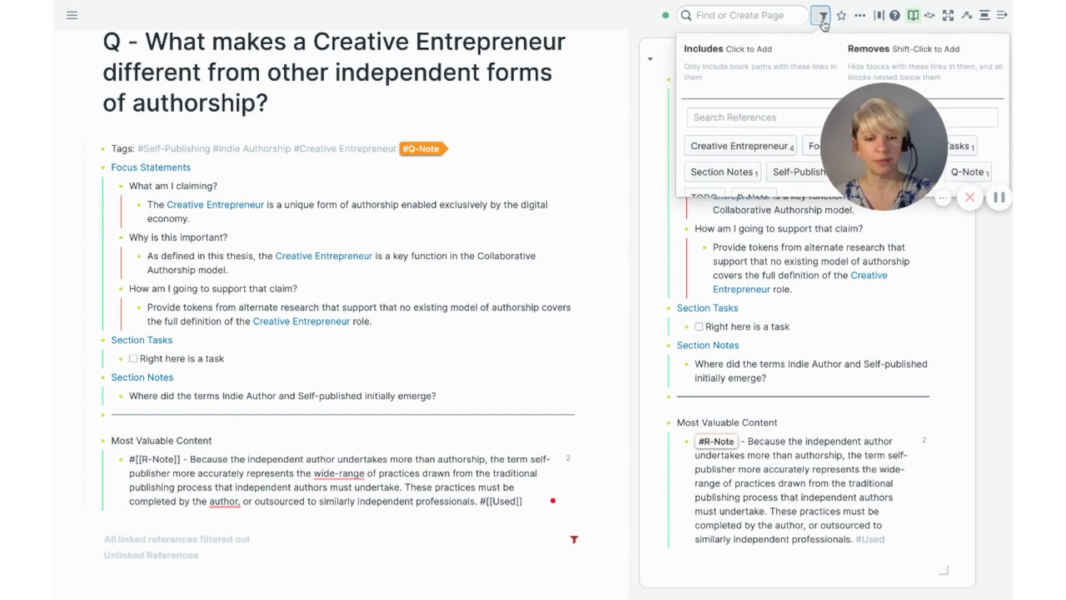
pyautogui.moveTo(889, 127); pyautogui.dragTo(913, 476)
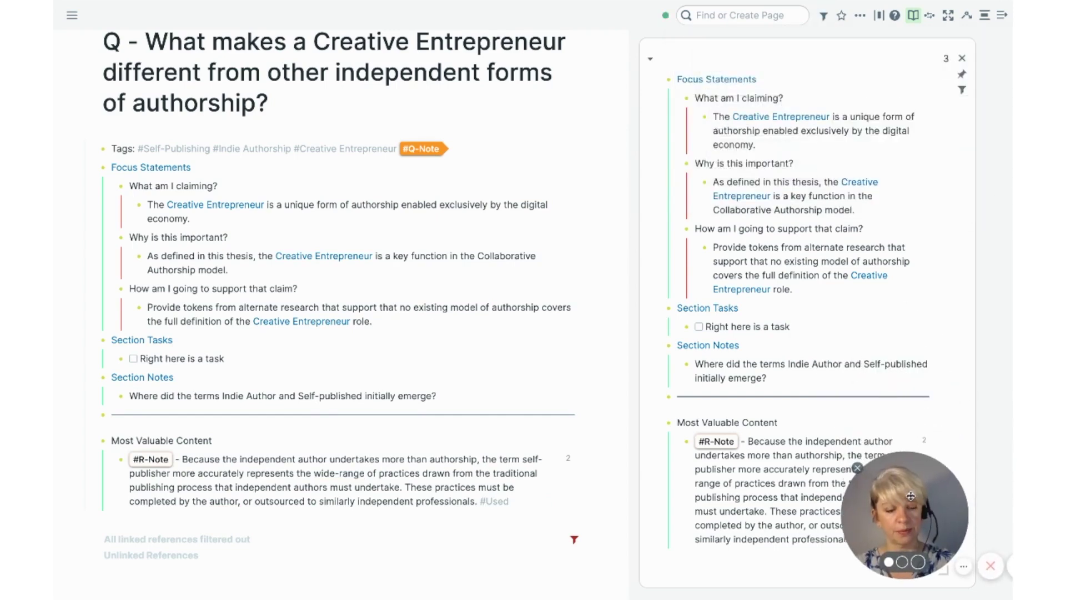
pyautogui.click(822, 23)
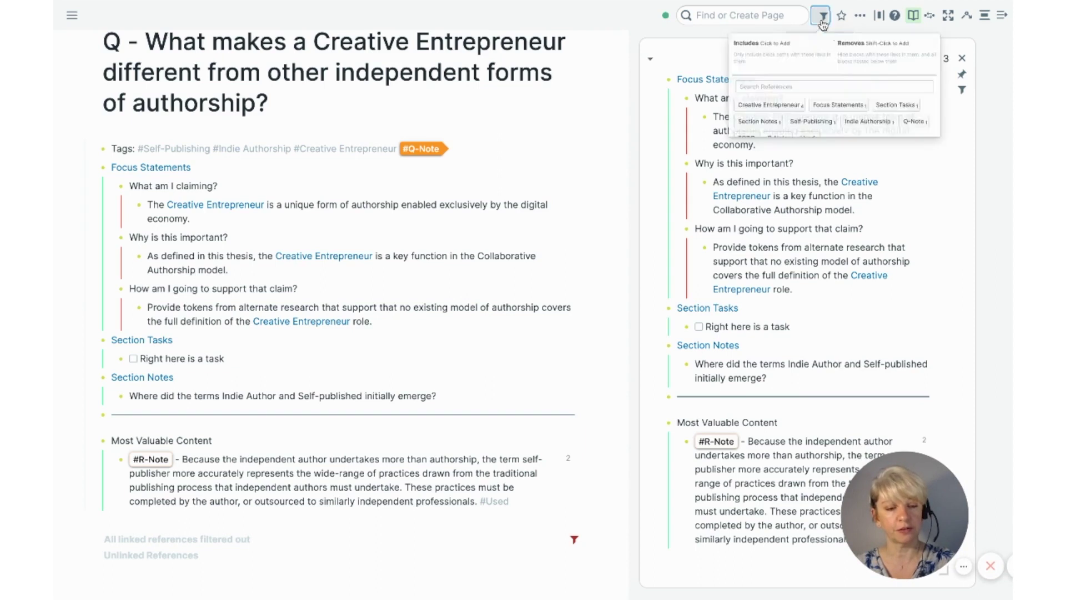
pyautogui.scroll(-1, 784, 154)
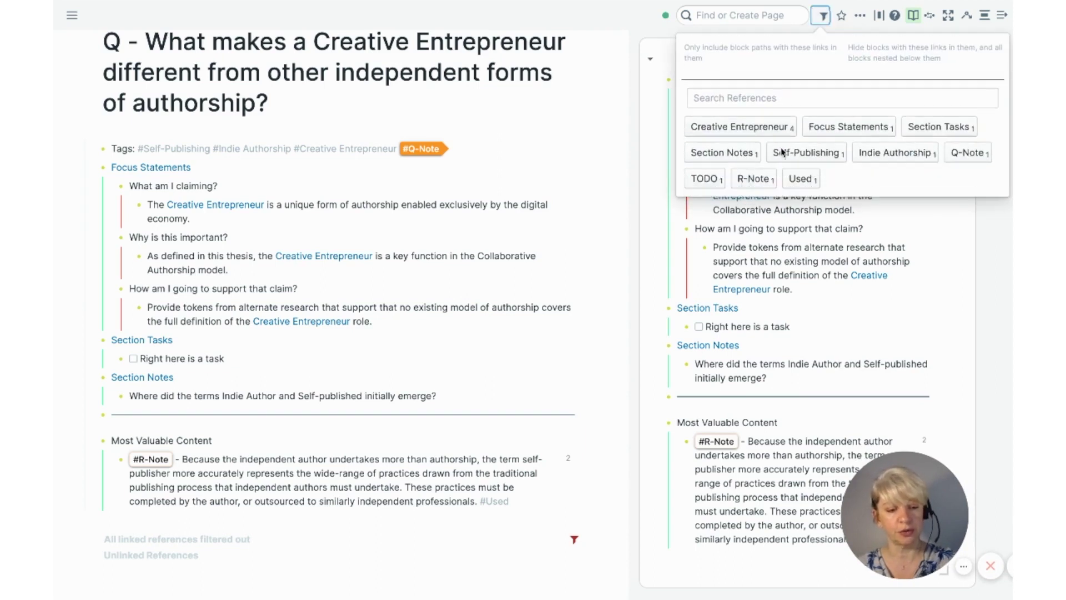
pyautogui.click(798, 182)
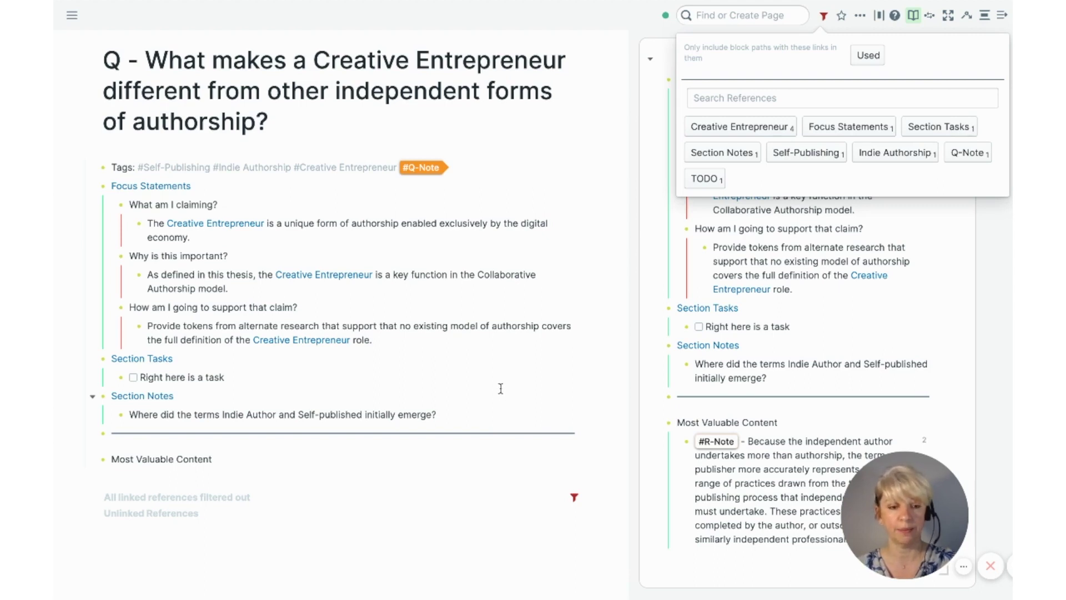
pyautogui.click(630, 264)
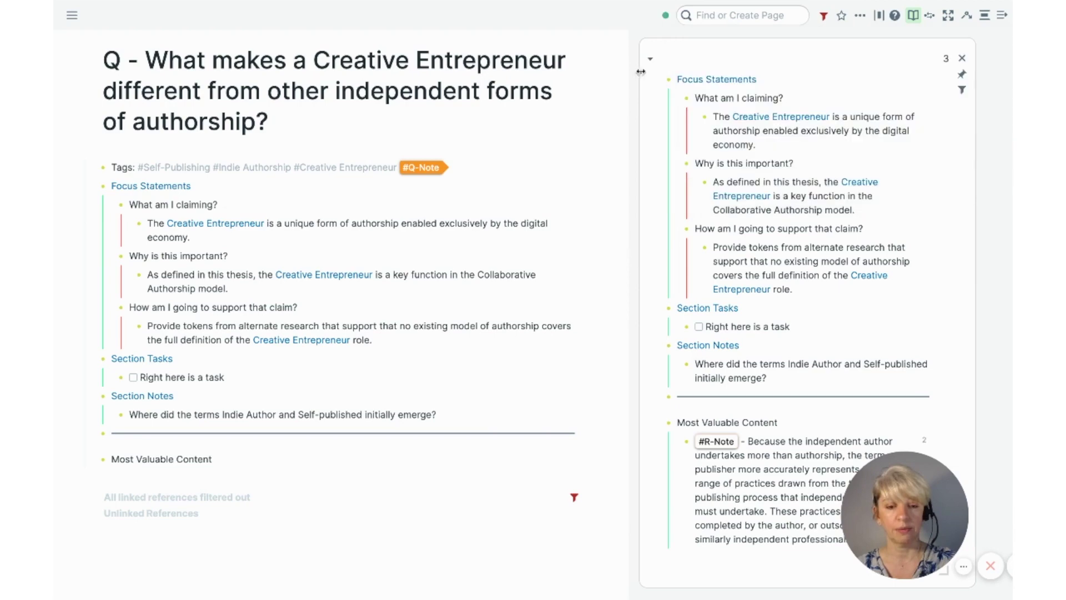
# - Open the page "10 – Writing in Roam Research" and close the question in the sidebar
pyautogui.click(716, 15)
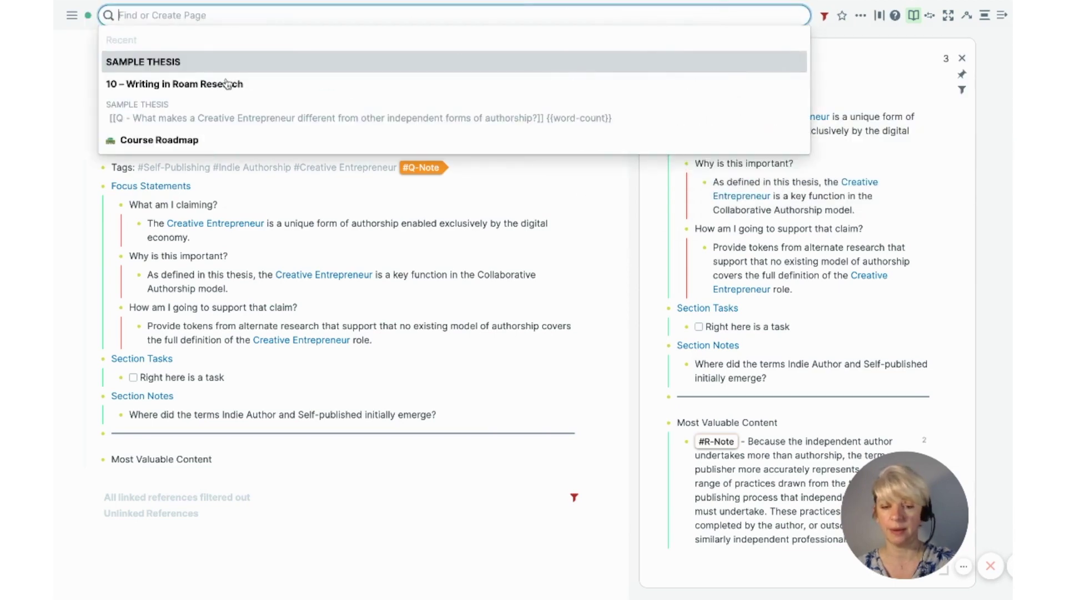
pyautogui.click(227, 84)
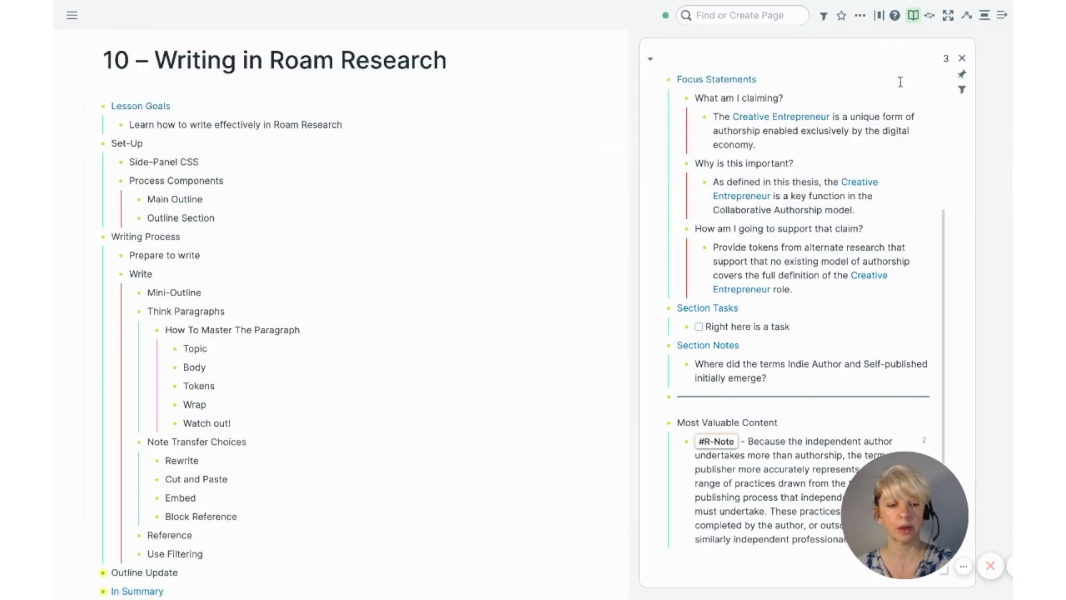
pyautogui.click(962, 58)
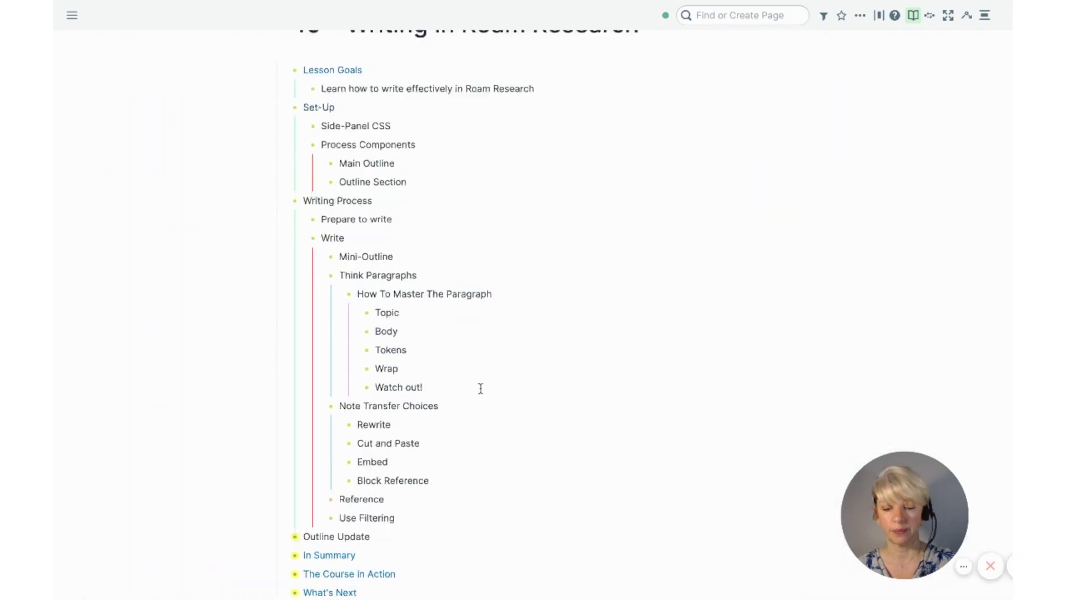
# - Expand the In Summary, The Course in Action and What's Next blocks at the end of the lesson outline
pyautogui.scroll(-3, 481, 388)
pyautogui.click(287, 424)
pyautogui.scroll(-1, 286, 423)
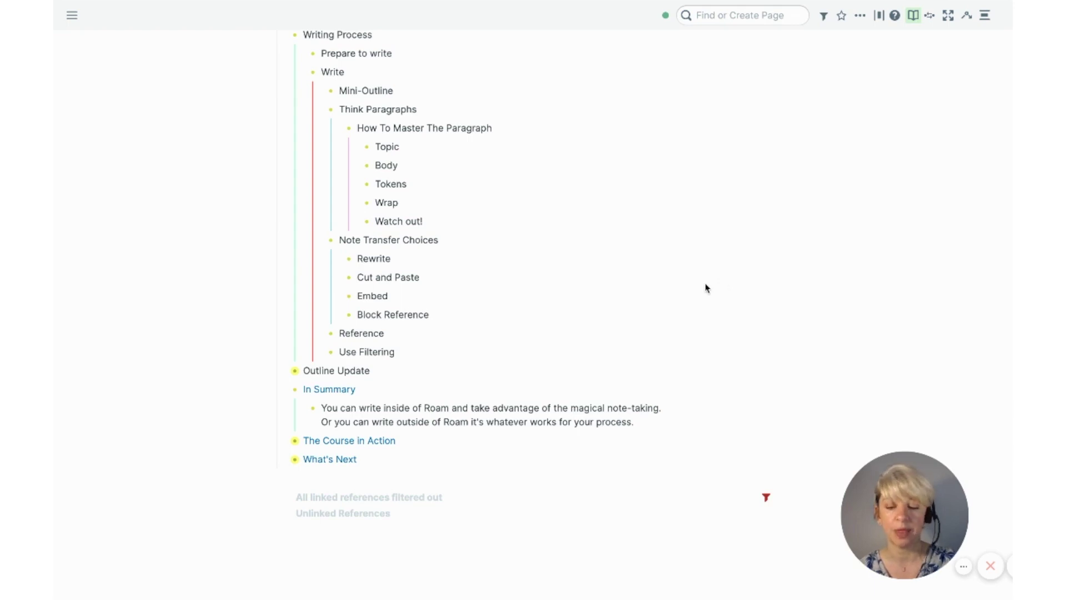
pyautogui.click(285, 444)
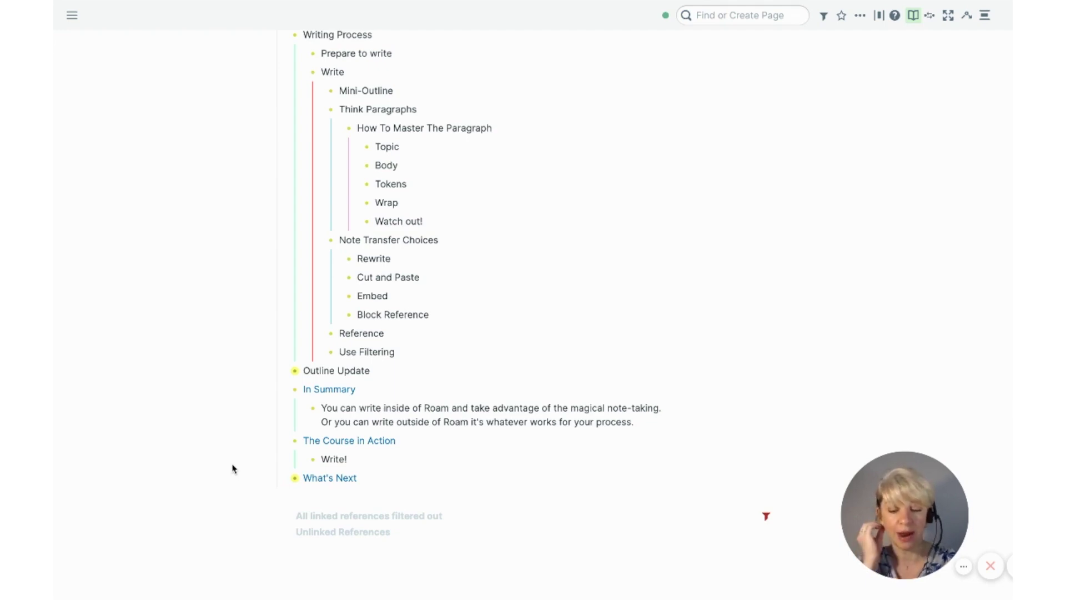
pyautogui.click(285, 478)
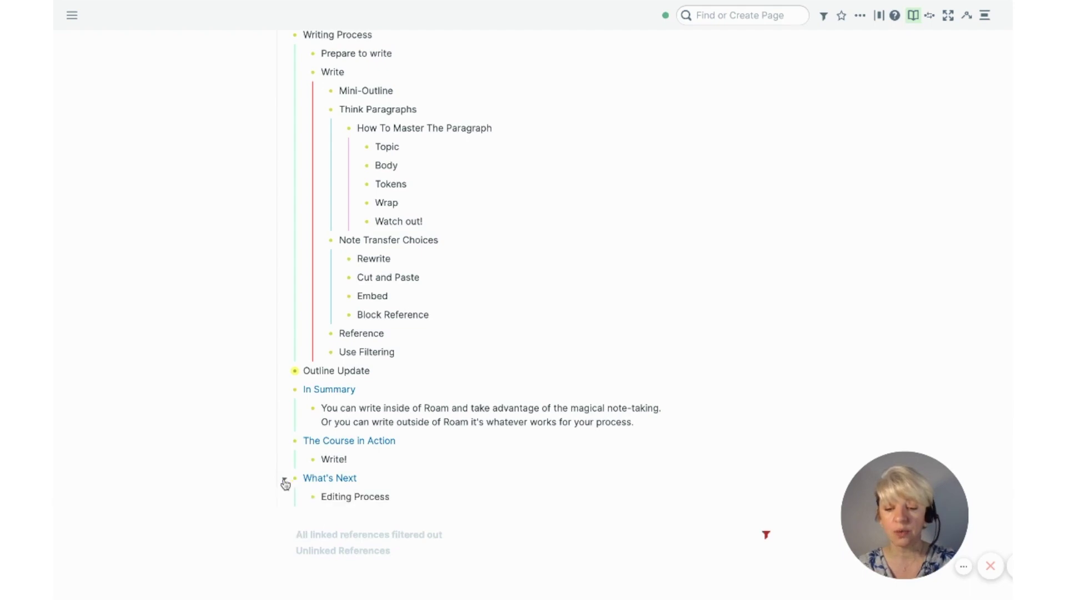